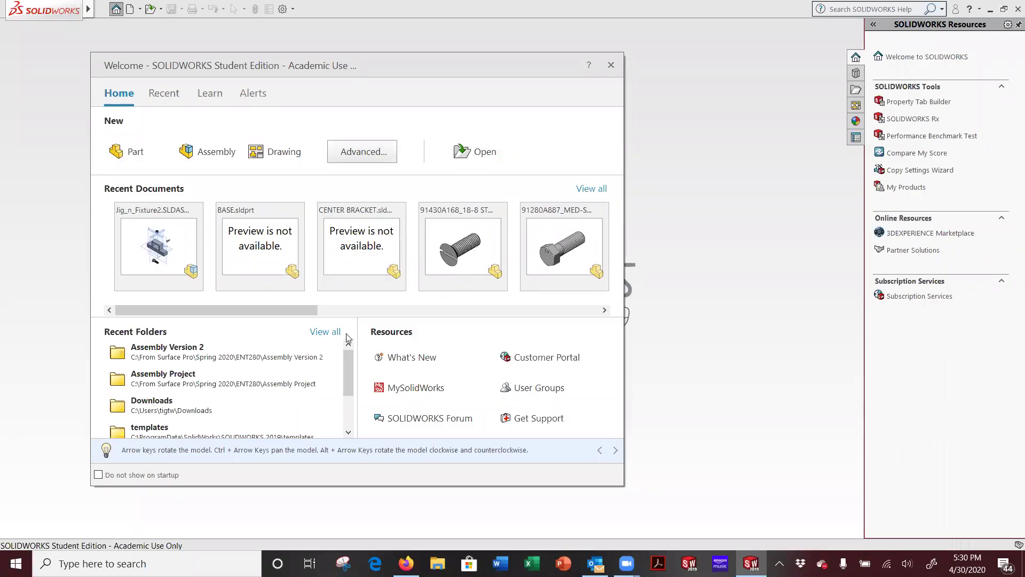
Create a new part and show its Front, Top and Right planes together with the origin
{"action": "mouse_move", "coordinate": [279, 272]}
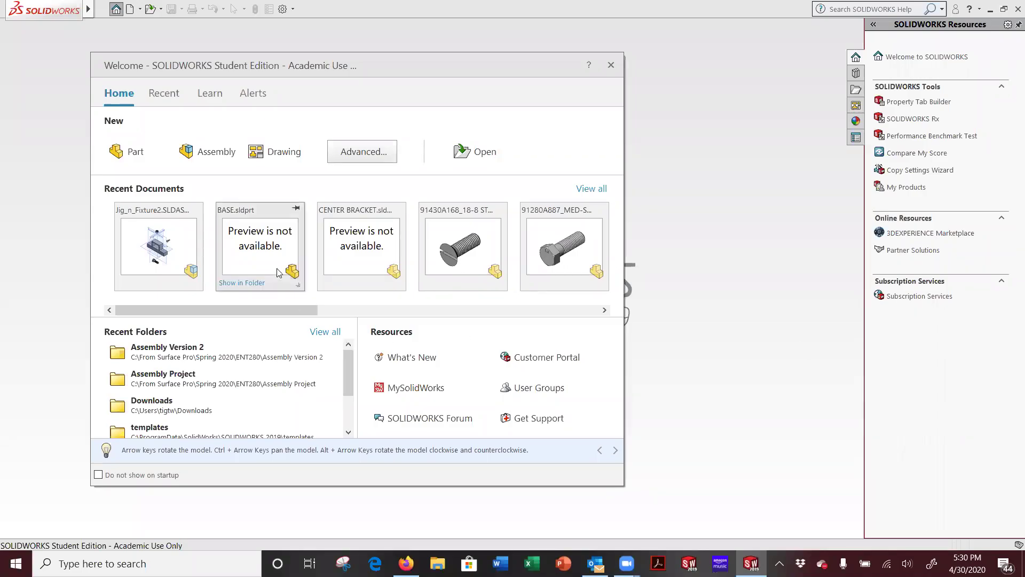
{"action": "left_click", "coordinate": [119, 148]}
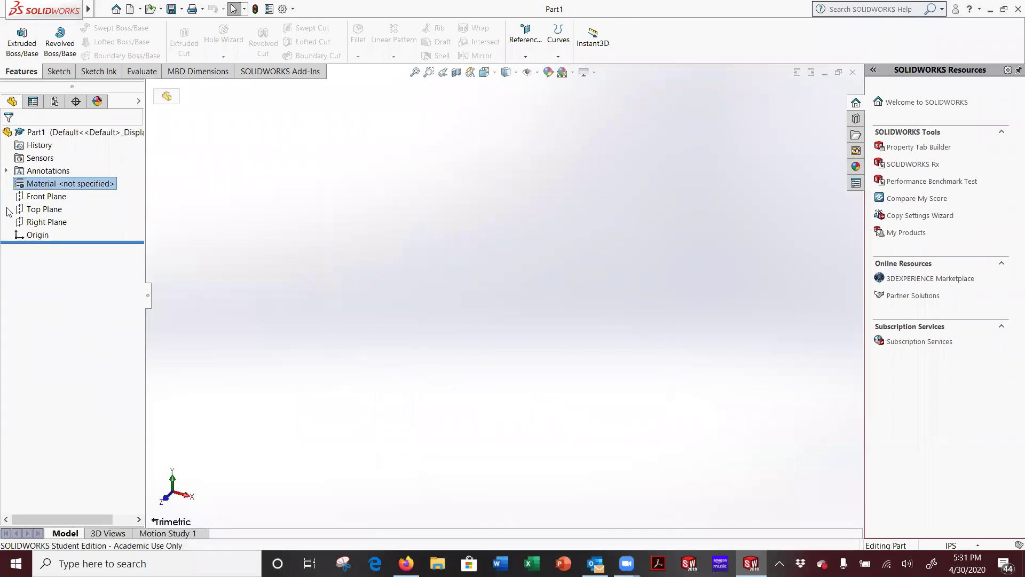
{"action": "left_click", "coordinate": [46, 196]}
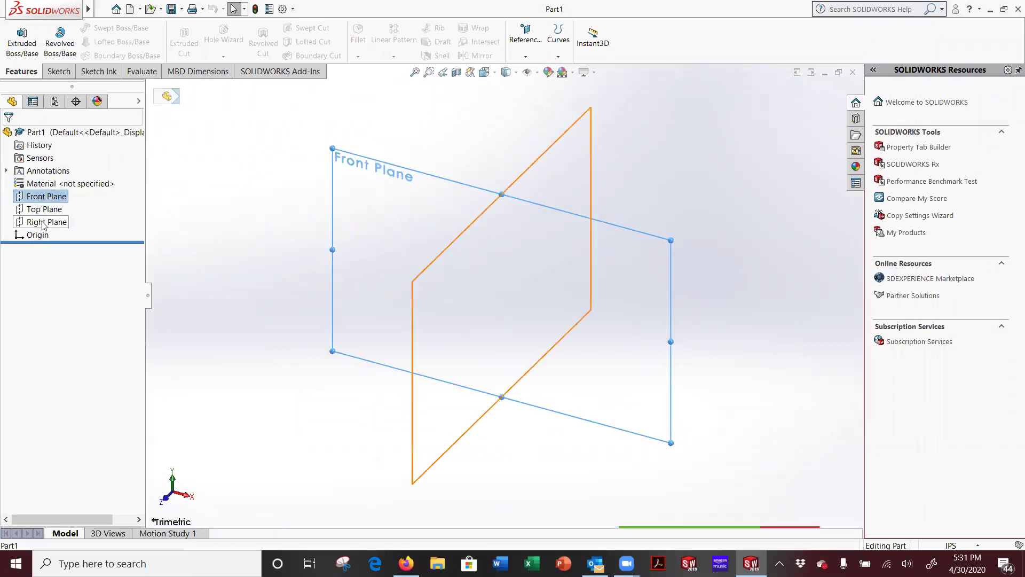
{"action": "left_click", "coordinate": [44, 222], "text": "shift"}
{"action": "left_click", "coordinate": [38, 235], "text": "shift"}
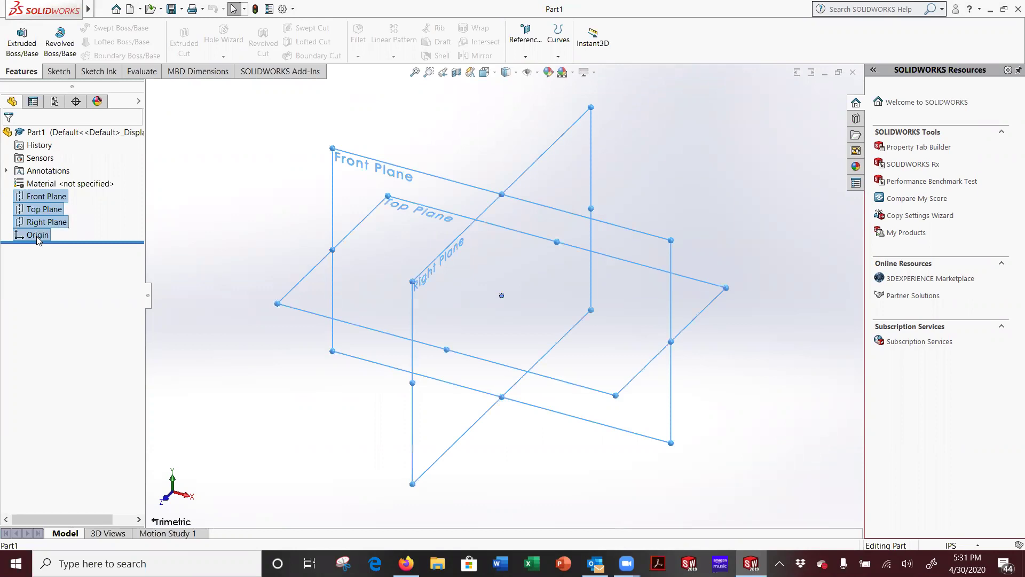
{"action": "right_click", "coordinate": [37, 238]}
{"action": "left_click", "coordinate": [47, 221]}
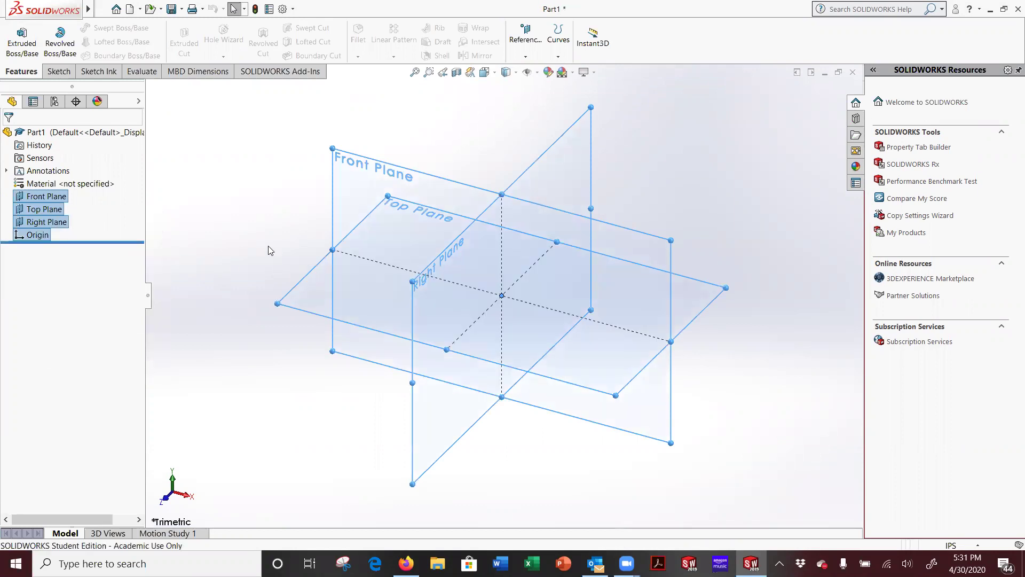
{"action": "left_click", "coordinate": [263, 213]}
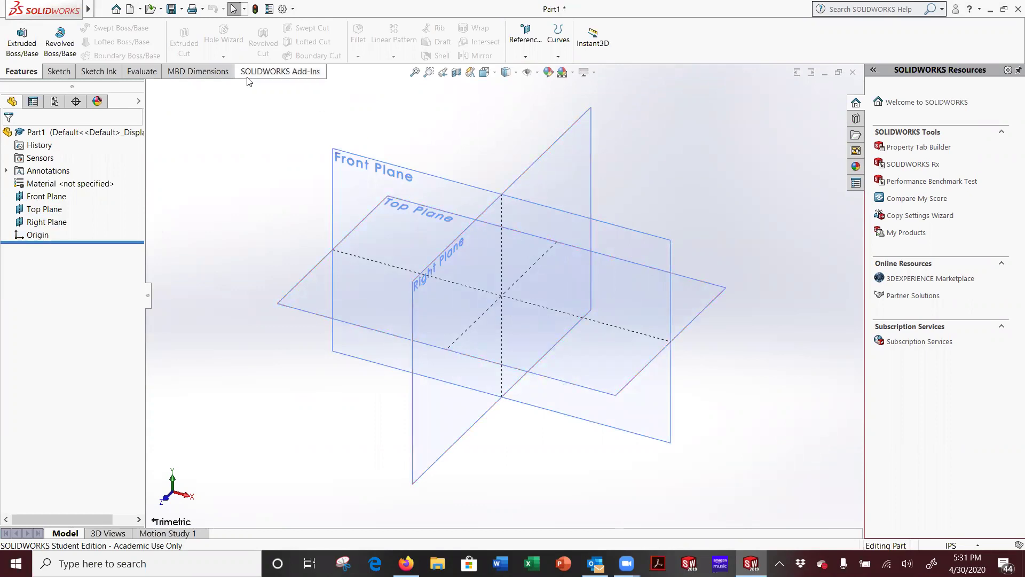
Bring up the Firefox browser and arrange it side by side with the SOLIDWORKS window
{"action": "left_click", "coordinate": [405, 564]}
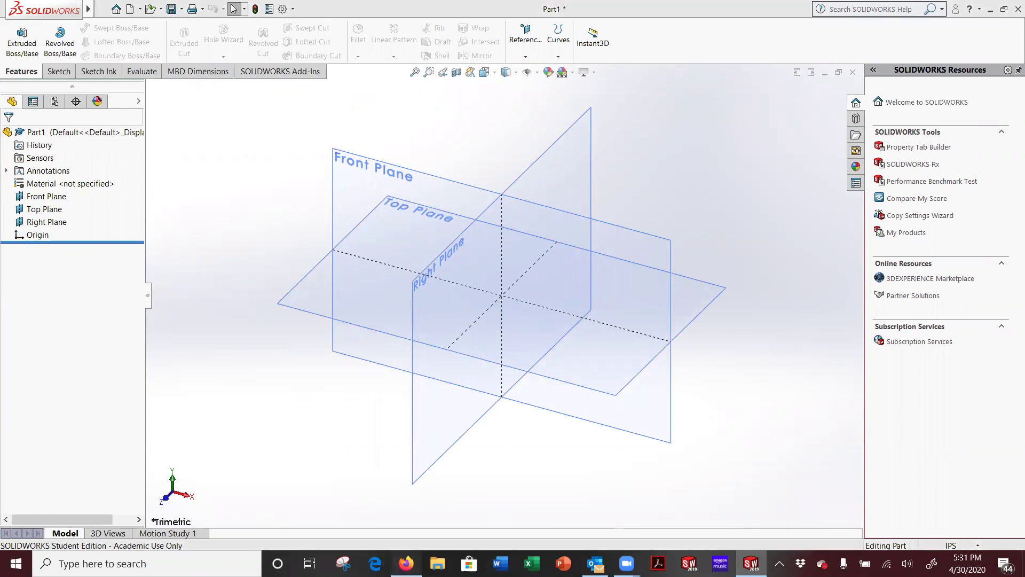
{"action": "double_click", "coordinate": [456, 5]}
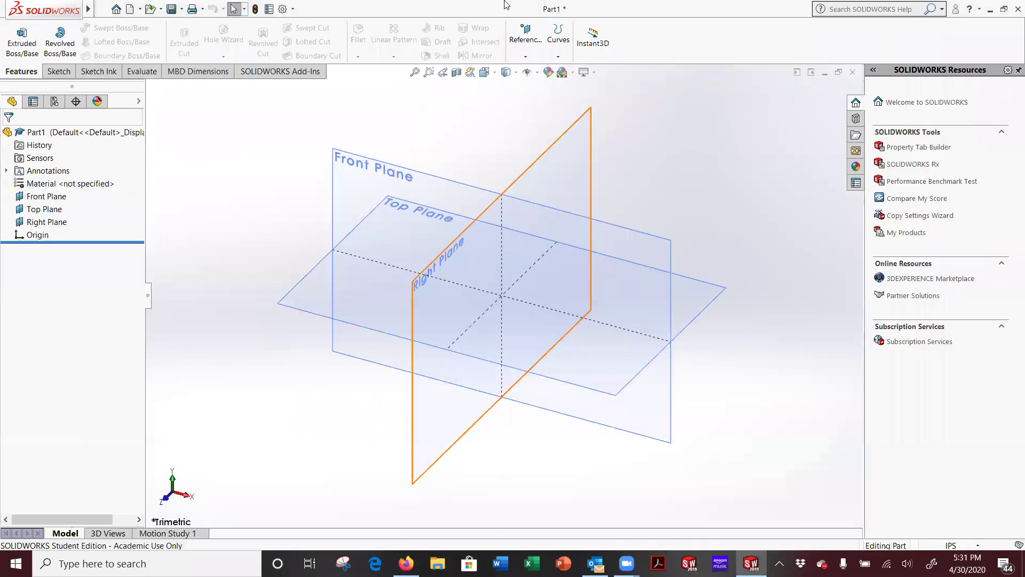
{"action": "left_click_drag", "start_coordinate": [668, 7], "coordinate": [671, 69]}
{"action": "key", "text": "super+Left"}
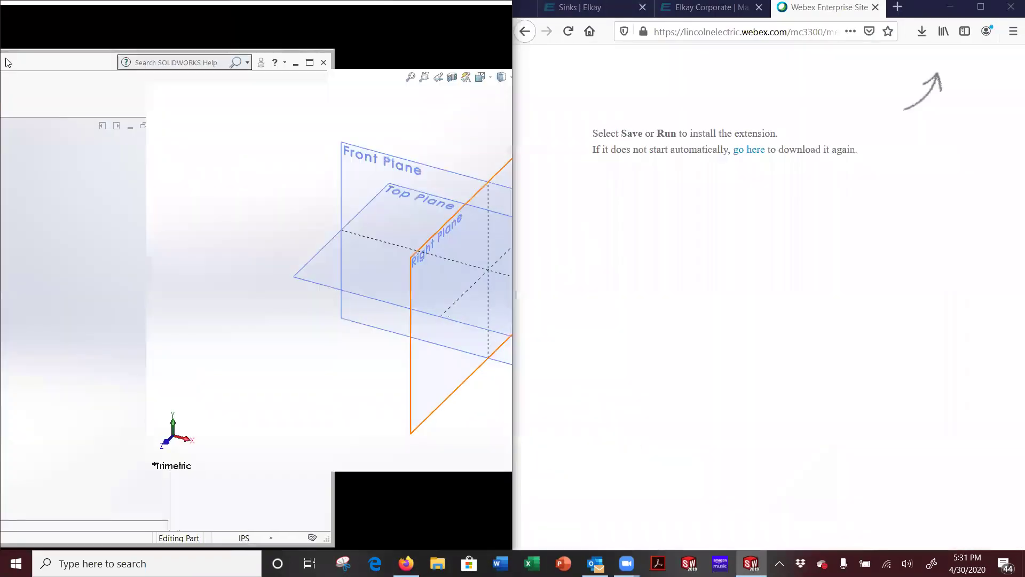
Search the web in Firefox for THREAD NOMENCLATURE and display the image results
{"action": "left_click", "coordinate": [709, 59]}
{"action": "left_click", "coordinate": [724, 37]}
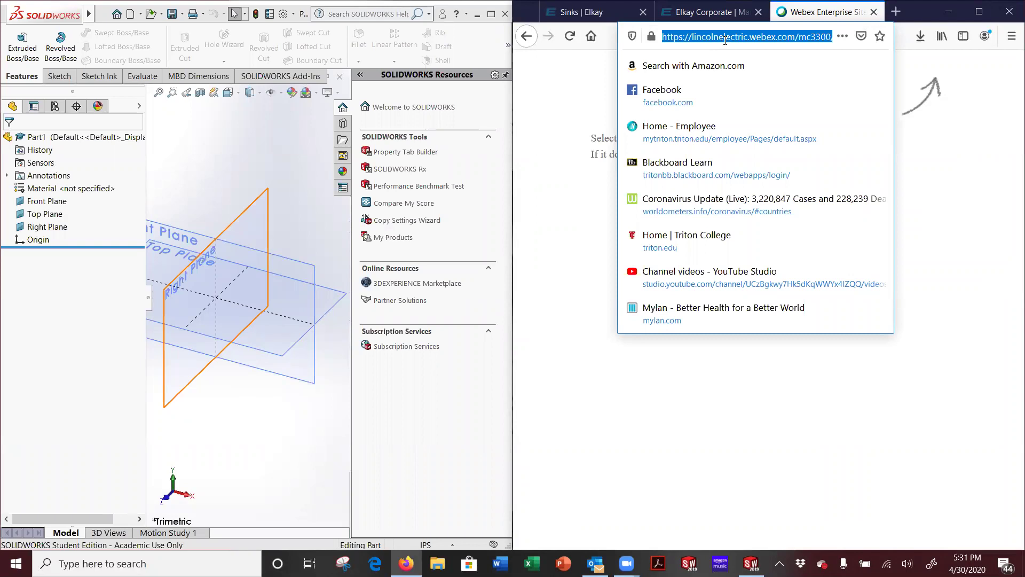
{"action": "type", "text": "THREAD"}
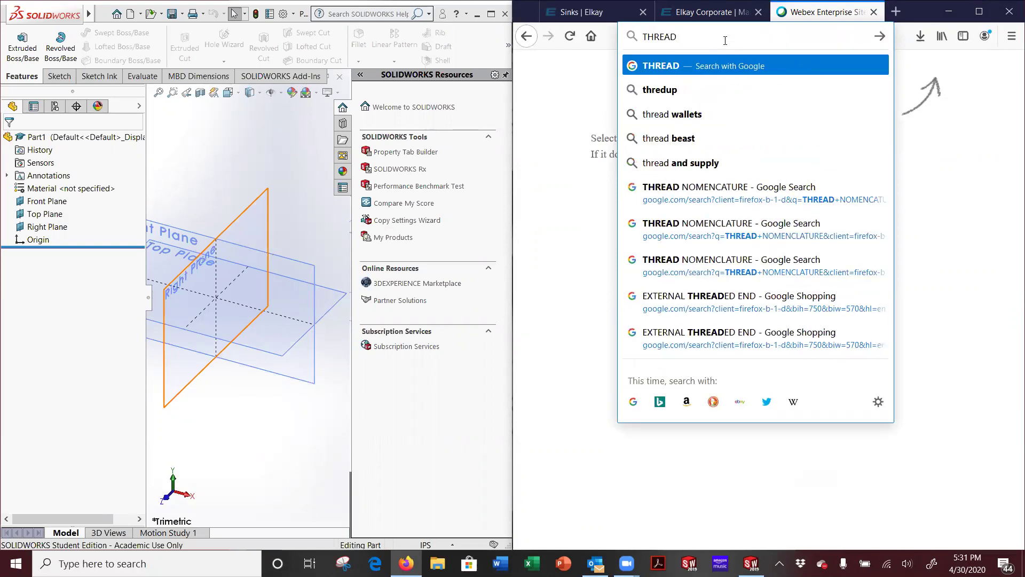
{"action": "type", "text": " NOMENCLATURE"}
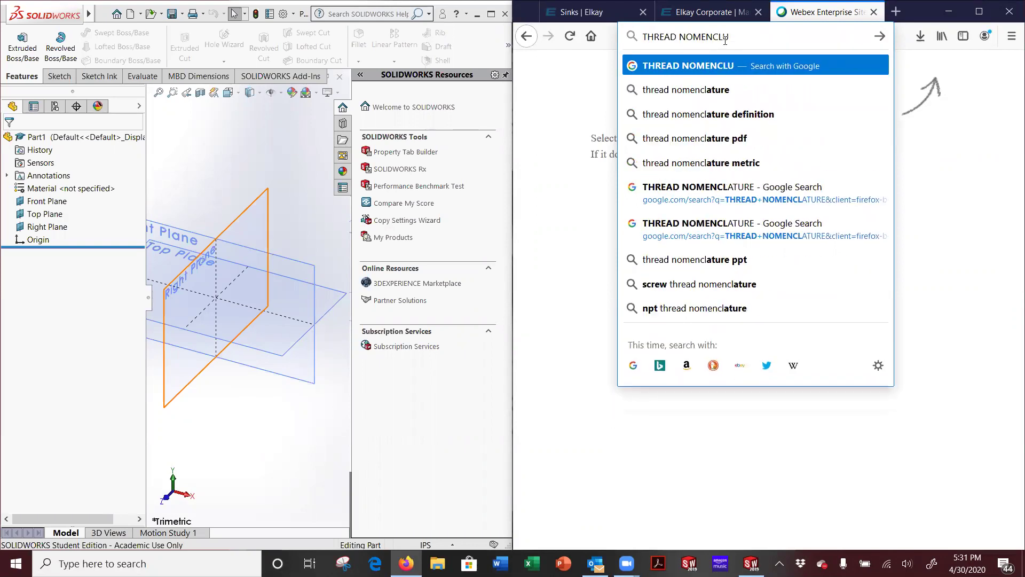
{"action": "key", "text": "Return"}
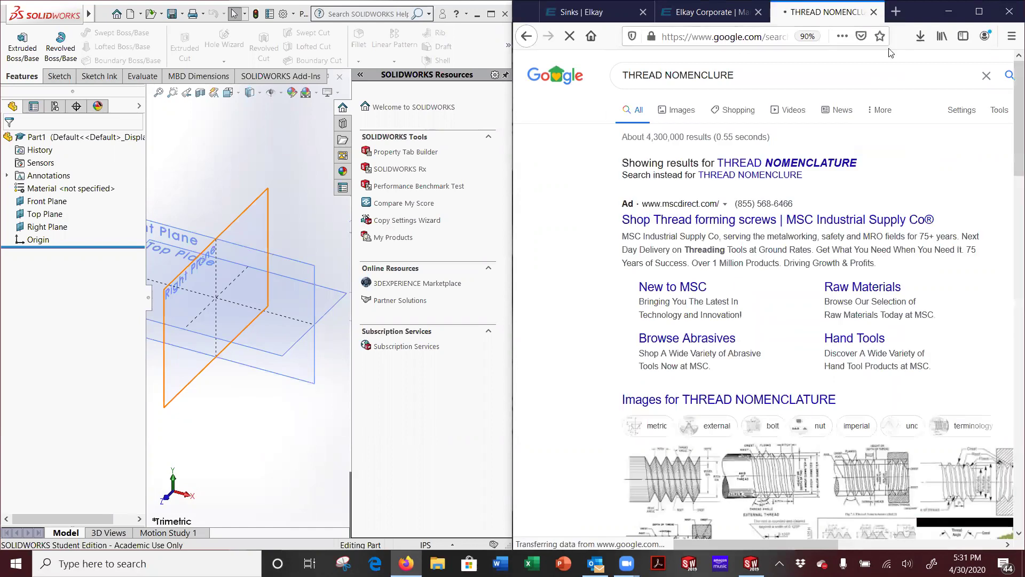
{"action": "left_click", "coordinate": [827, 167]}
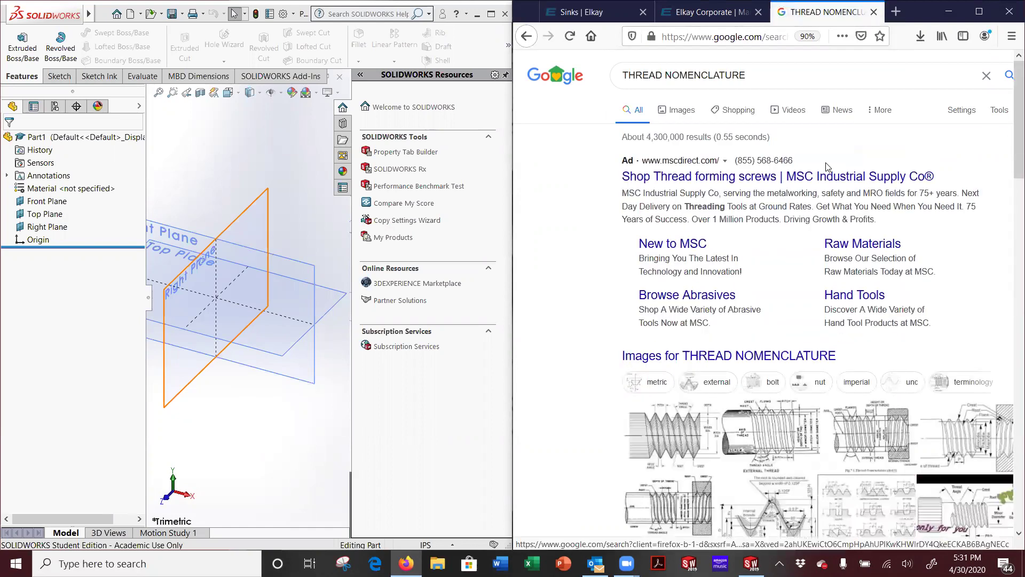
{"action": "left_click", "coordinate": [683, 111]}
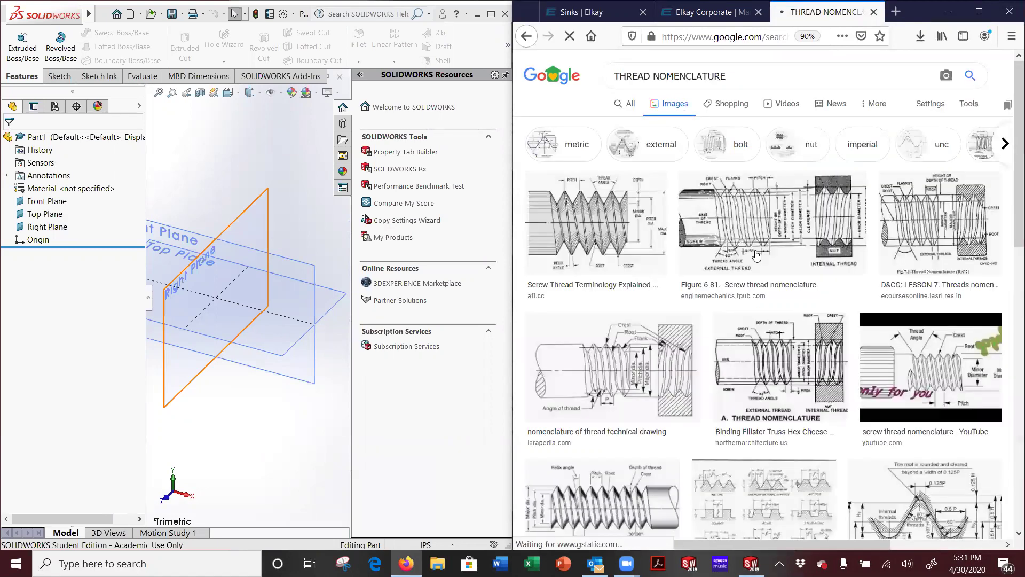
Open the larapedia.com page on thread nomenclature and examine its labelled screw thread diagram at 130% page zoom
{"action": "left_click", "coordinate": [630, 357]}
{"action": "left_click", "coordinate": [872, 131]}
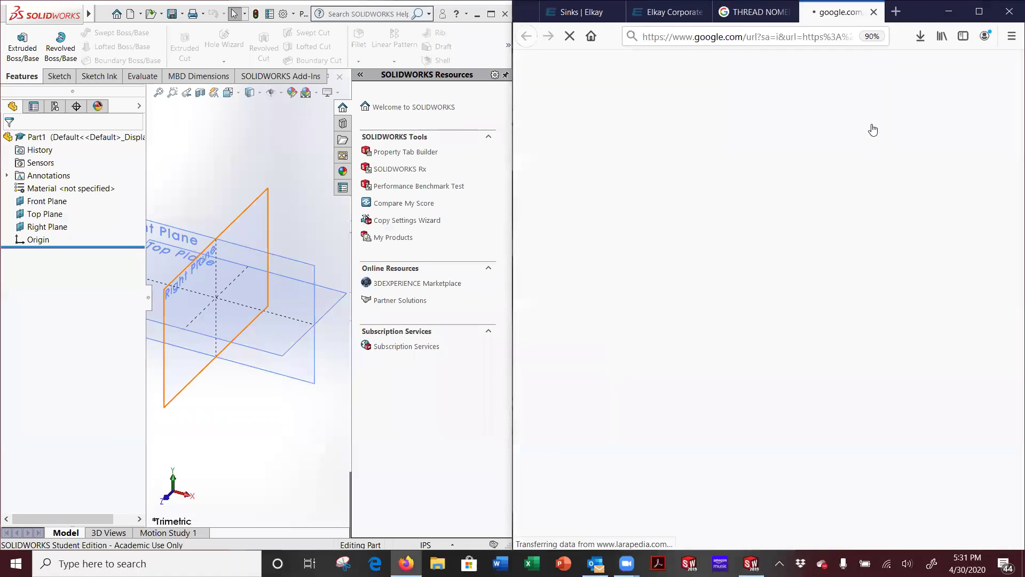
{"action": "scroll", "coordinate": [785, 257], "scroll_direction": "down", "scroll_amount": 5}
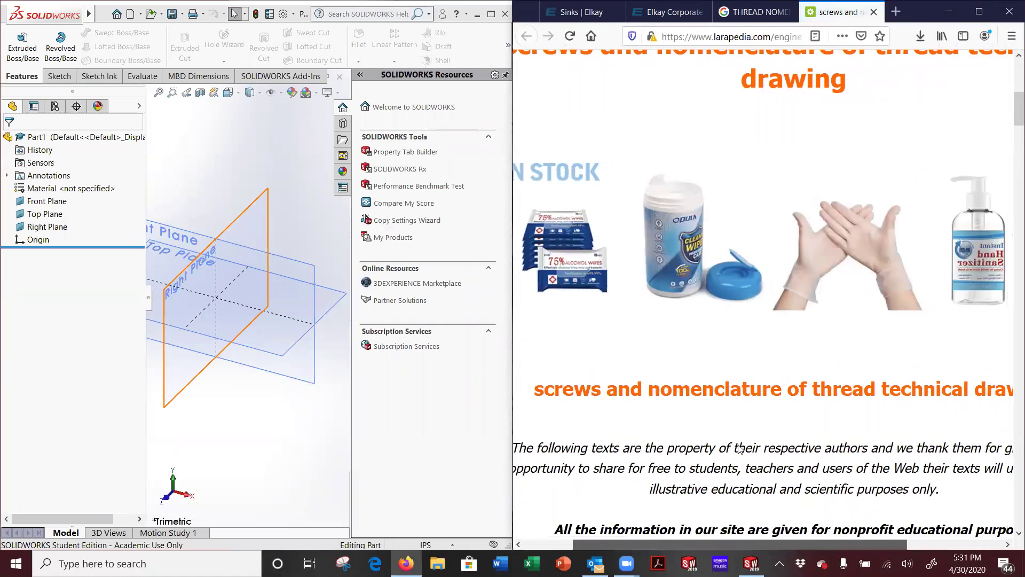
{"action": "scroll", "coordinate": [701, 366], "scroll_direction": "up", "scroll_amount": 5}
{"action": "scroll", "coordinate": [701, 366], "scroll_direction": "down", "scroll_amount": 15}
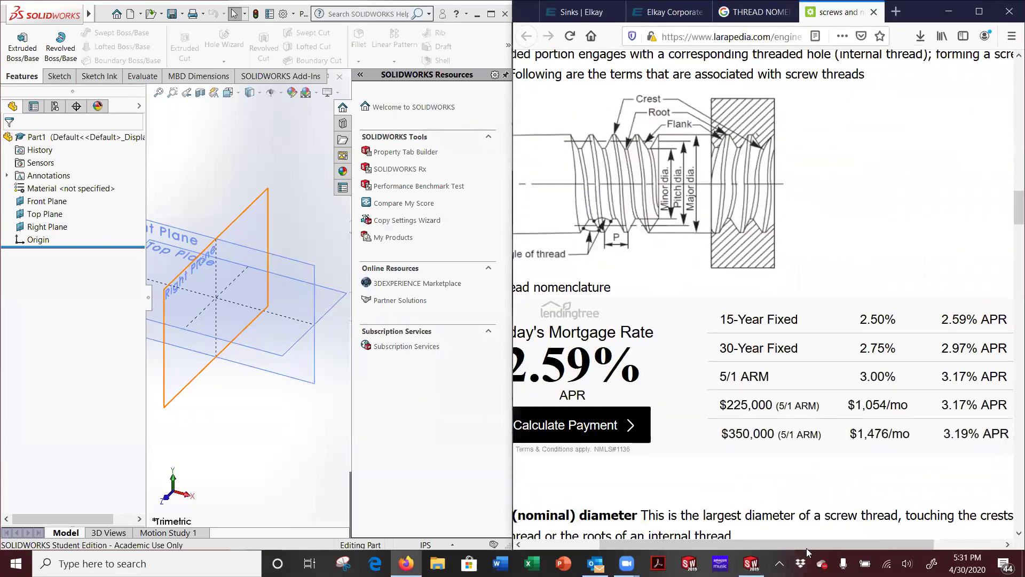
{"action": "scroll", "coordinate": [806, 548], "scroll_direction": "left", "scroll_amount": 3}
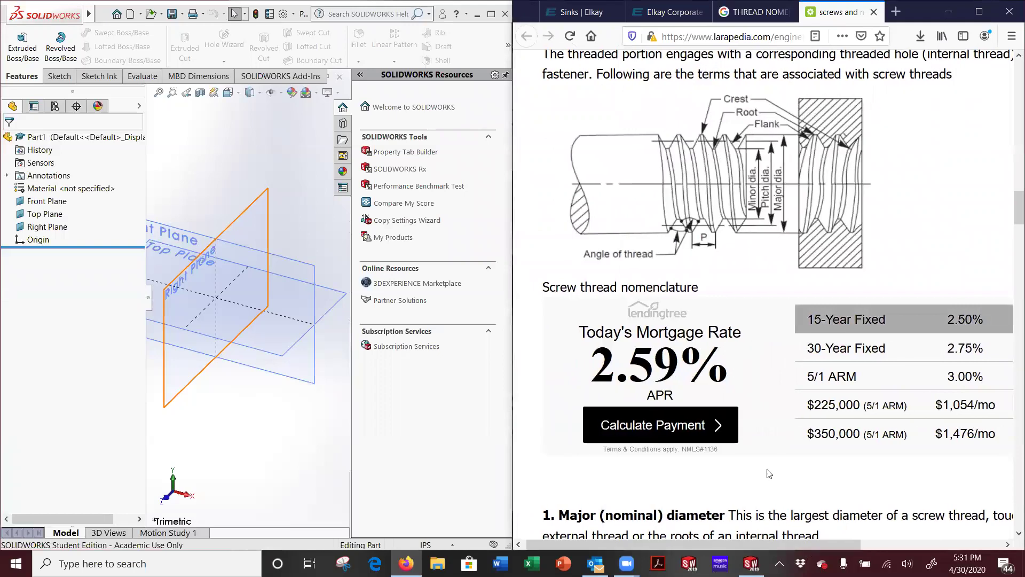
{"action": "scroll", "coordinate": [742, 352], "scroll_direction": "up", "scroll_amount": 3}
{"action": "scroll", "coordinate": [742, 351], "scroll_direction": "up", "scroll_amount": 1}
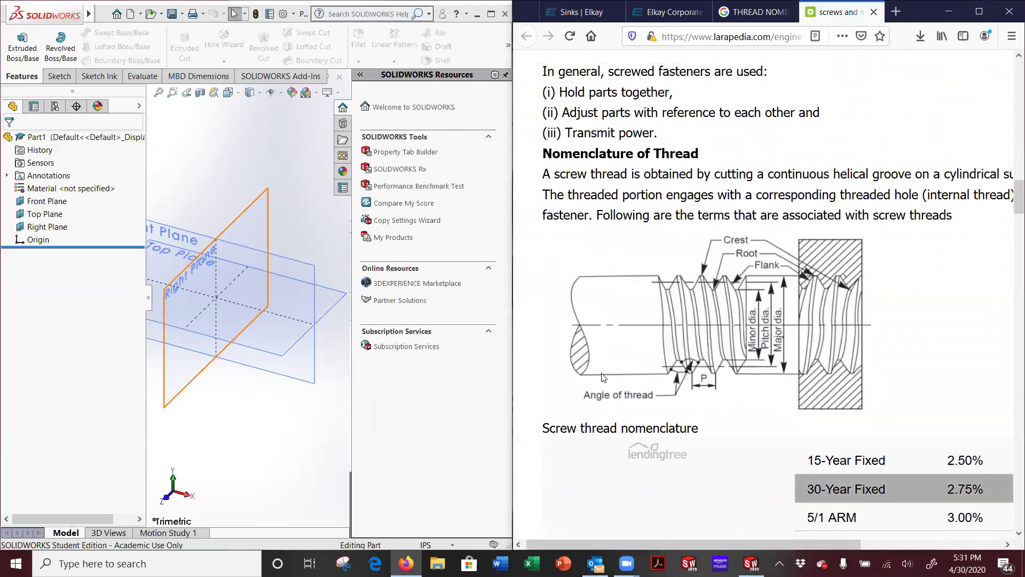
{"action": "scroll", "coordinate": [606, 364], "scroll_direction": "up", "scroll_amount": 3, "text": "ctrl"}
{"action": "scroll", "coordinate": [809, 422], "scroll_direction": "down", "scroll_amount": 3}
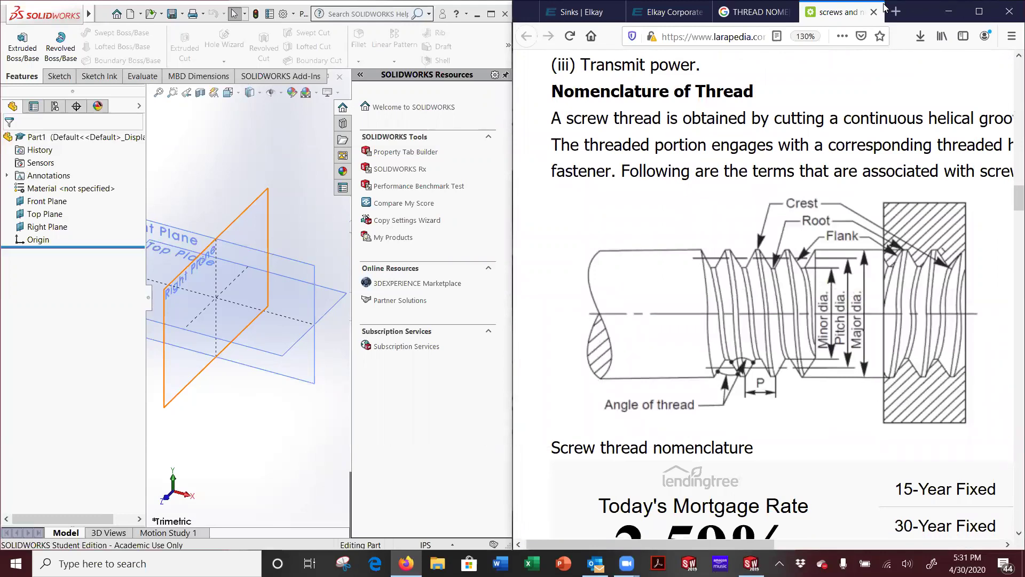
{"action": "scroll", "coordinate": [739, 95], "scroll_direction": "up", "scroll_amount": 10}
{"action": "scroll", "coordinate": [739, 95], "scroll_direction": "down", "scroll_amount": 12}
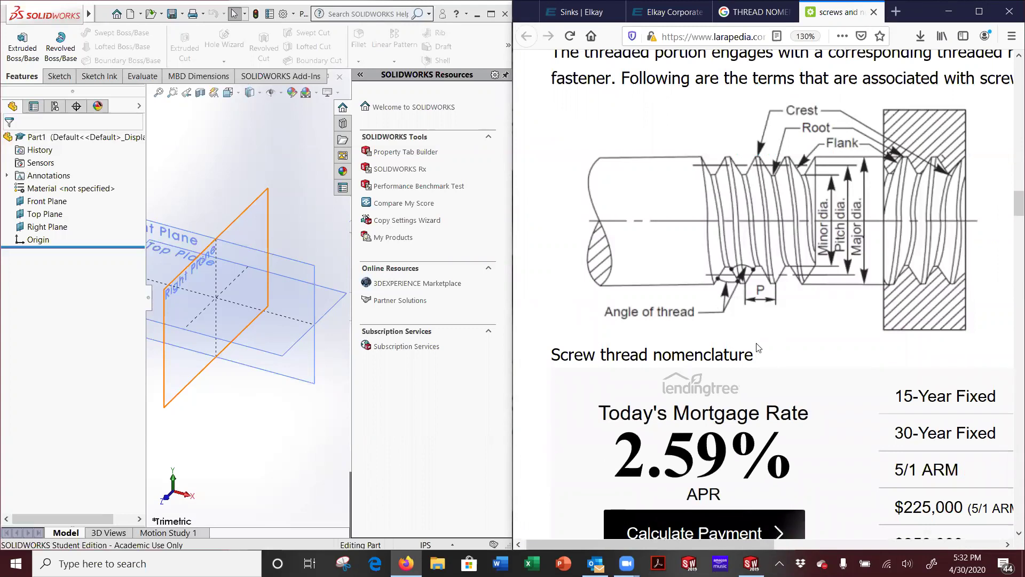
Search for SPRING nomenclature in a new browser tab, reusing the copied diagram caption, and display the image results
{"action": "left_click_drag", "start_coordinate": [760, 356], "coordinate": [547, 355]}
{"action": "key", "text": "ctrl+c"}
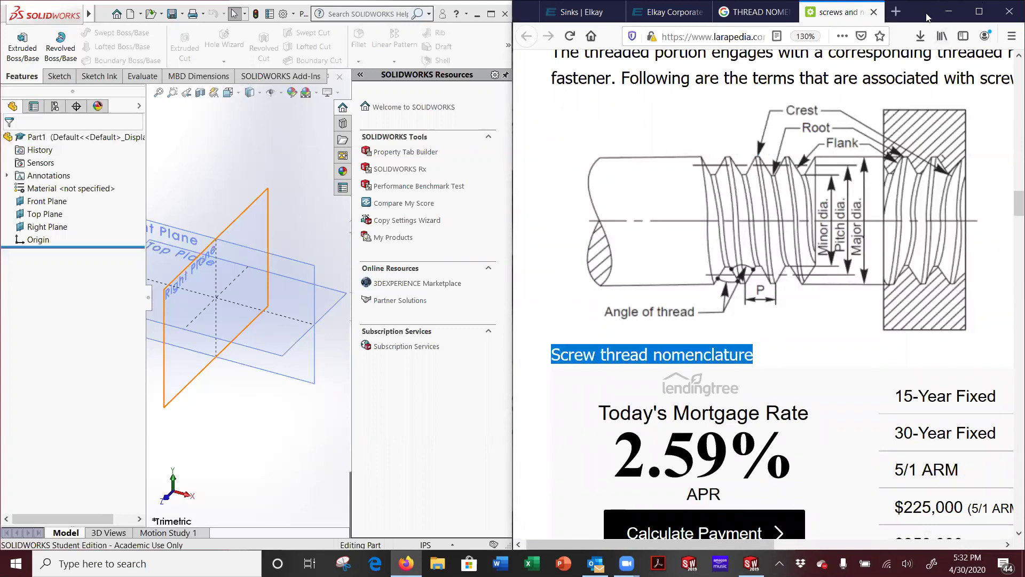
{"action": "left_click", "coordinate": [896, 12]}
{"action": "left_click", "coordinate": [675, 41]}
{"action": "key", "text": "ctrl+v"}
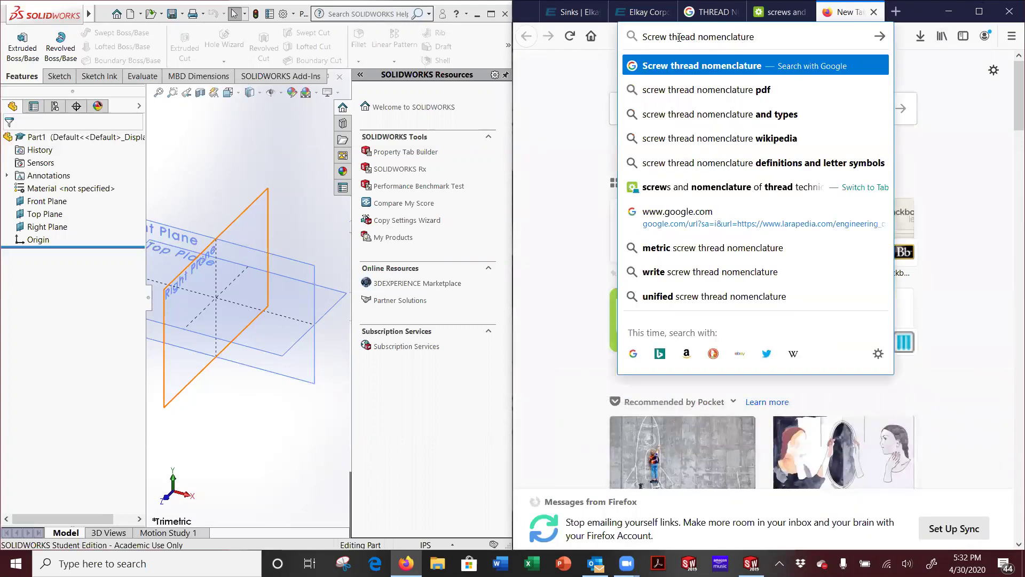
{"action": "key", "text": "shift+Home"}
{"action": "type", "text": "SPRING"}
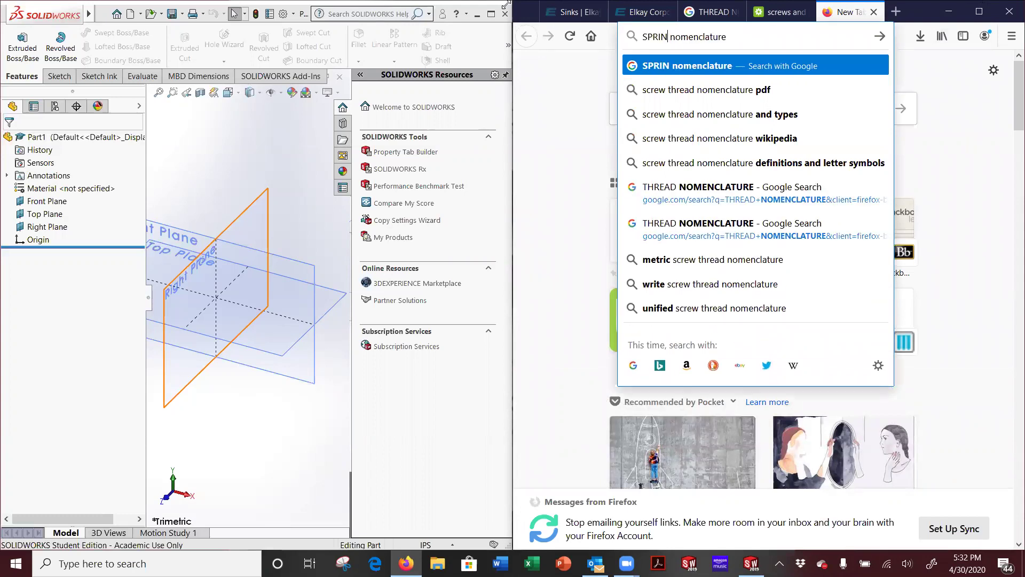
{"action": "key", "text": "Return"}
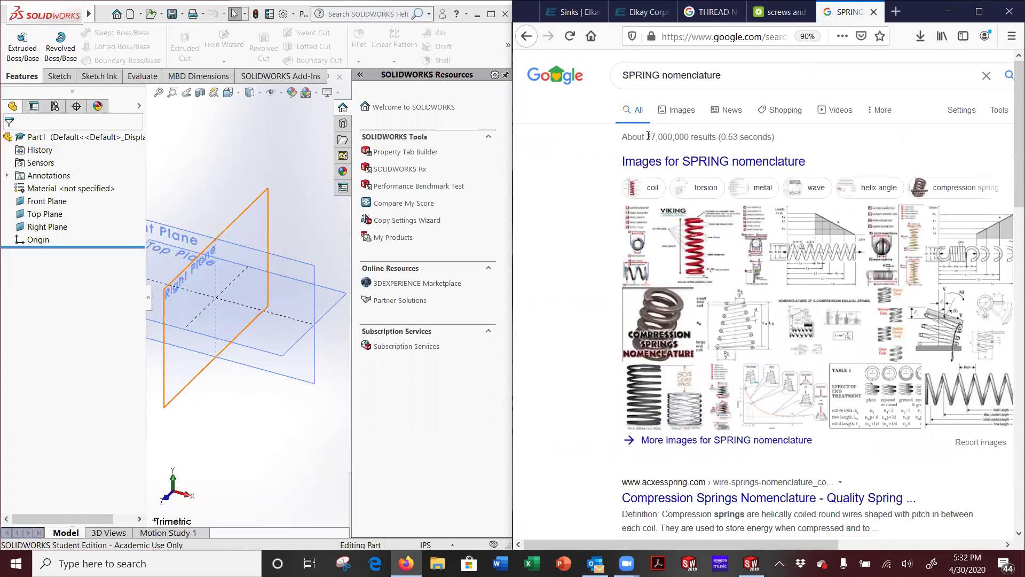
{"action": "left_click", "coordinate": [680, 110]}
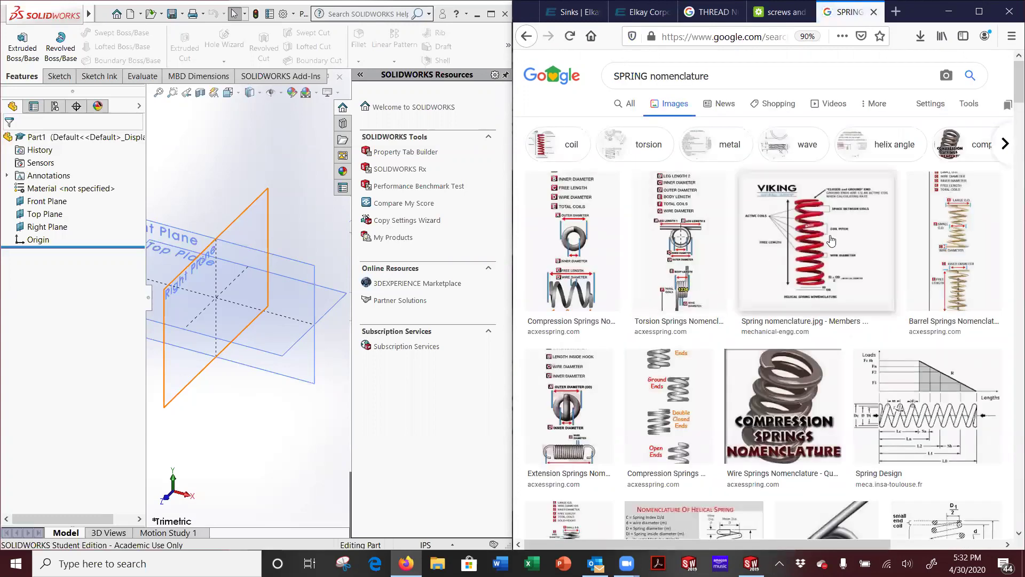
Examine the Viking helical spring nomenclature image with its related images, and open the Compression Springs Nomenclature image from acxesspring.com
{"action": "left_click", "coordinate": [820, 243]}
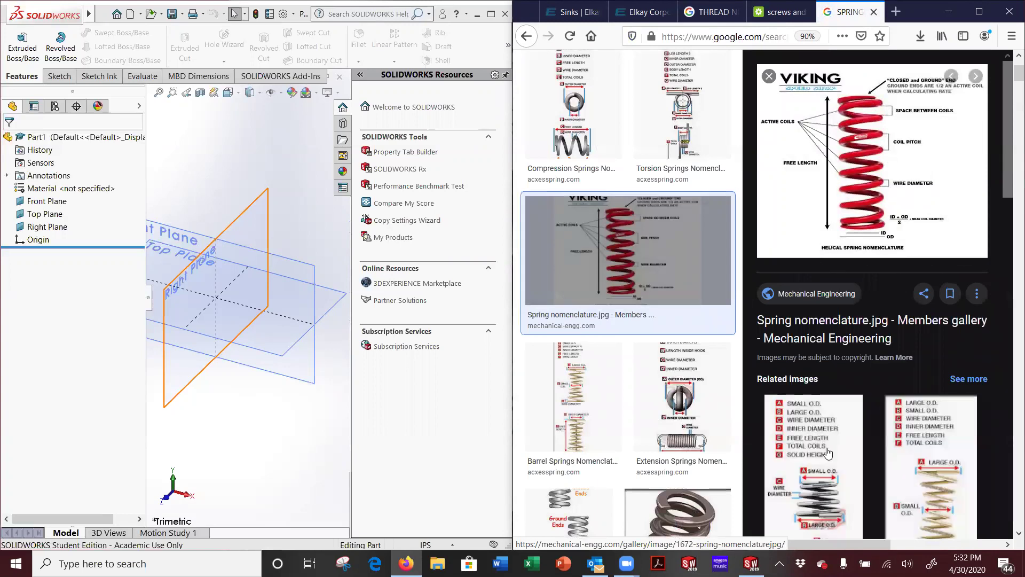
{"action": "scroll", "coordinate": [821, 342], "scroll_direction": "down", "scroll_amount": 2}
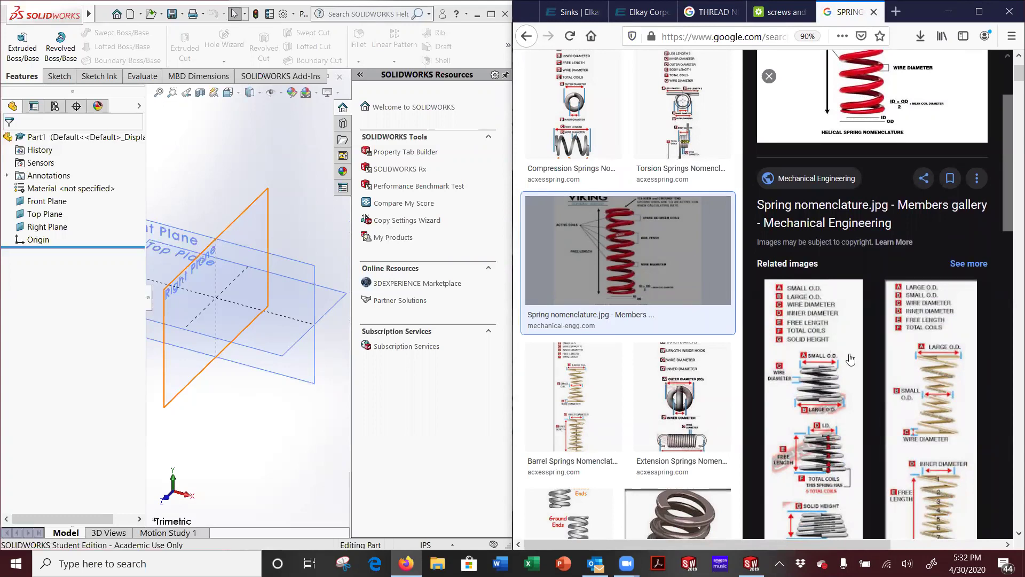
{"action": "scroll", "coordinate": [807, 423], "scroll_direction": "down", "scroll_amount": 3}
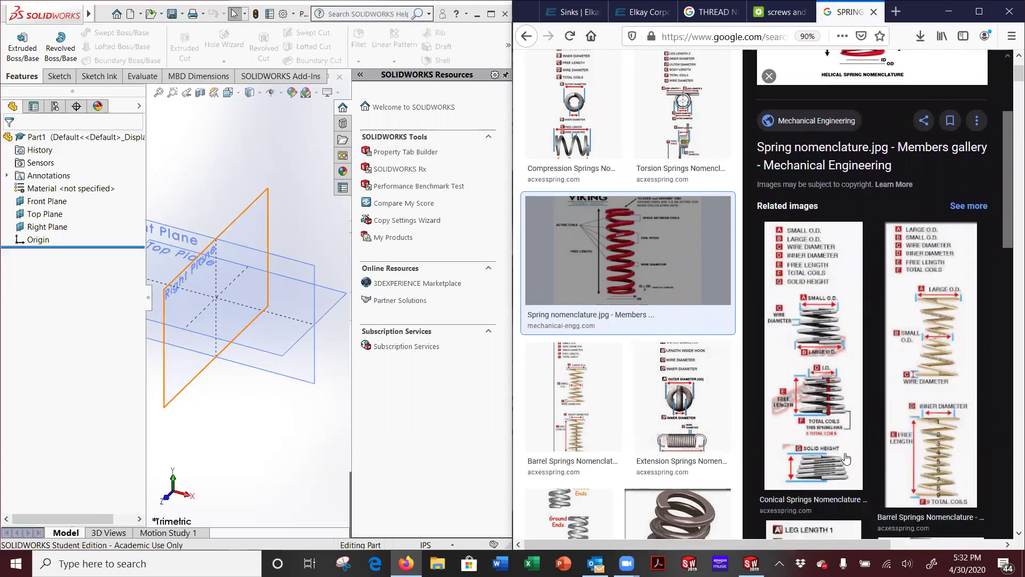
{"action": "scroll", "coordinate": [904, 430], "scroll_direction": "down", "scroll_amount": 1}
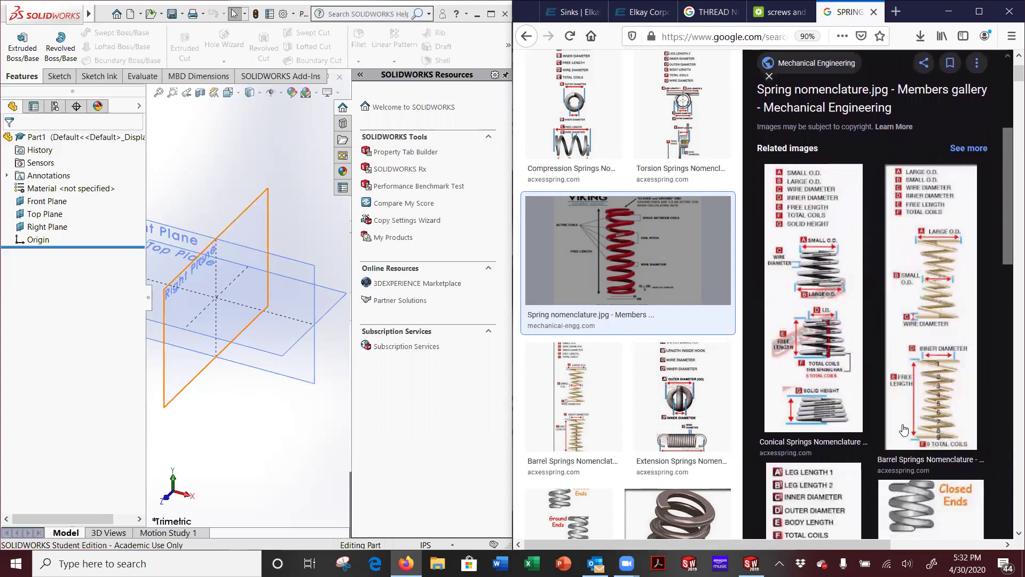
{"action": "scroll", "coordinate": [648, 258], "scroll_direction": "up", "scroll_amount": 3}
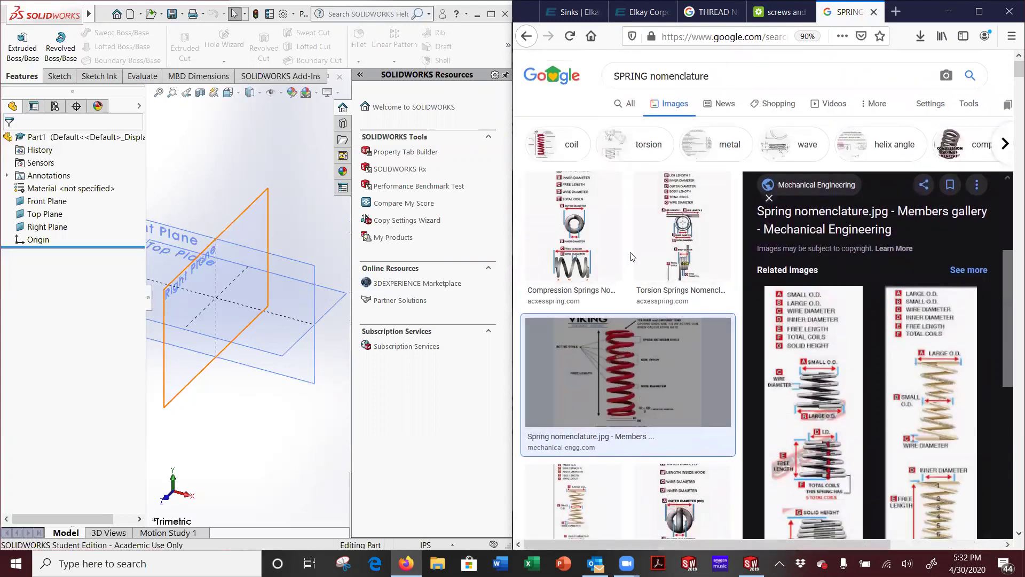
{"action": "left_click", "coordinate": [570, 260]}
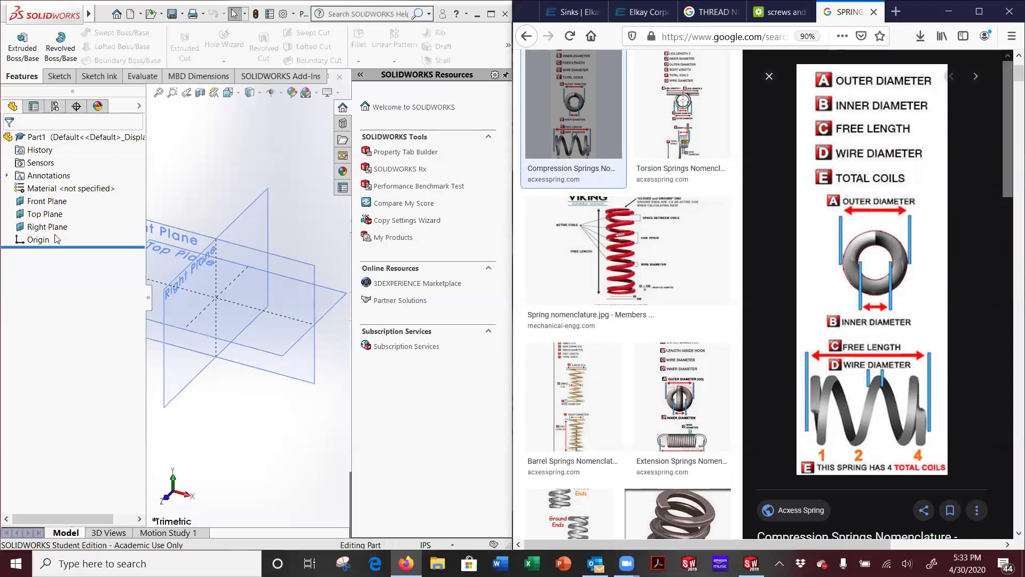
Return to SOLIDWORKS and narrow the SOLIDWORKS Resources pane to widen the graphics area
{"action": "left_click", "coordinate": [203, 189]}
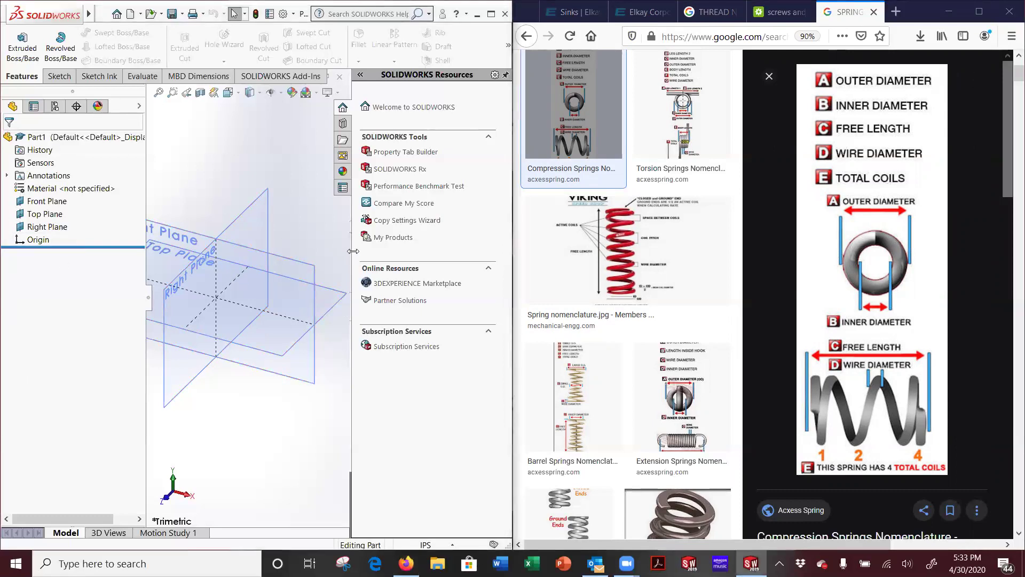
{"action": "left_click_drag", "start_coordinate": [350, 250], "coordinate": [483, 253]}
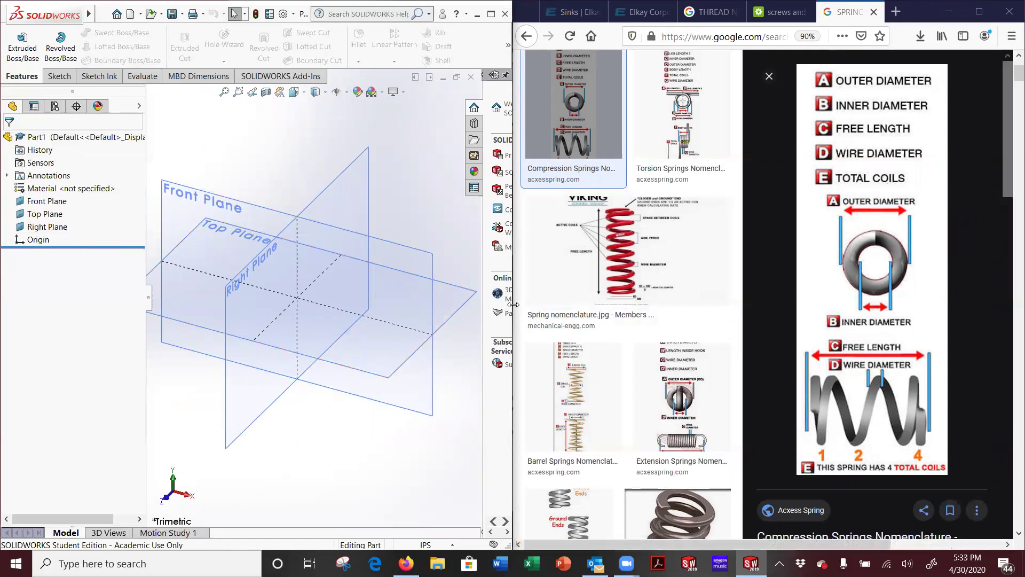
Widen the SOLIDWORKS window, and compare the larapedia.com thread diagram with the Compression Springs Nomenclature image in the browser
{"action": "left_click_drag", "start_coordinate": [513, 305], "coordinate": [621, 300]}
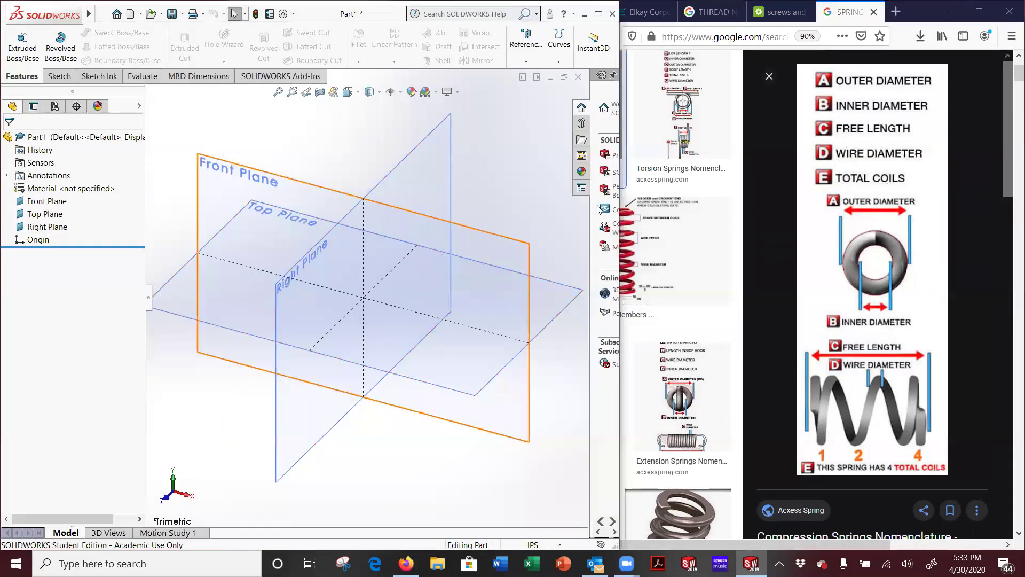
{"action": "left_click", "coordinate": [780, 18]}
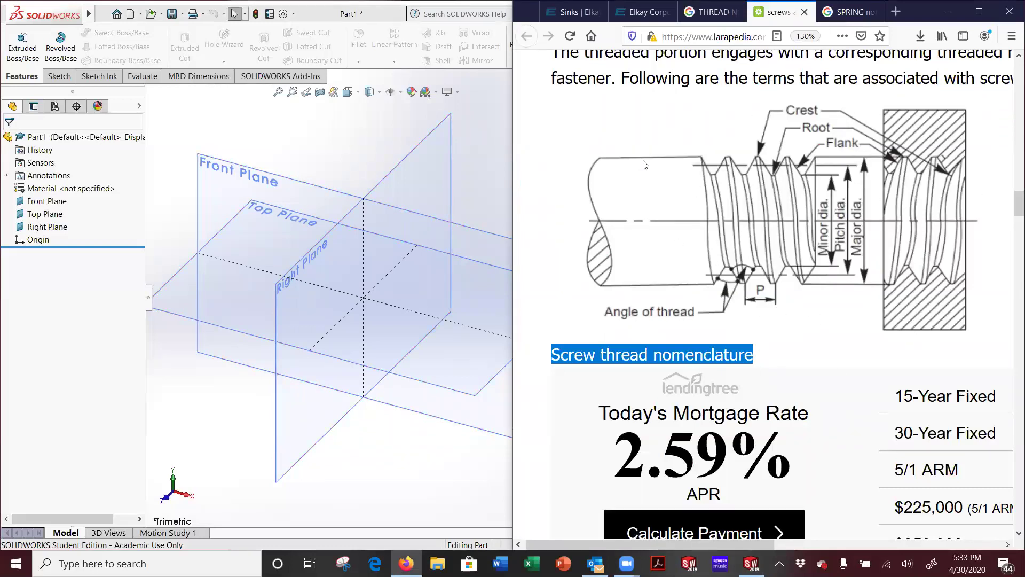
{"action": "left_click", "coordinate": [848, 11]}
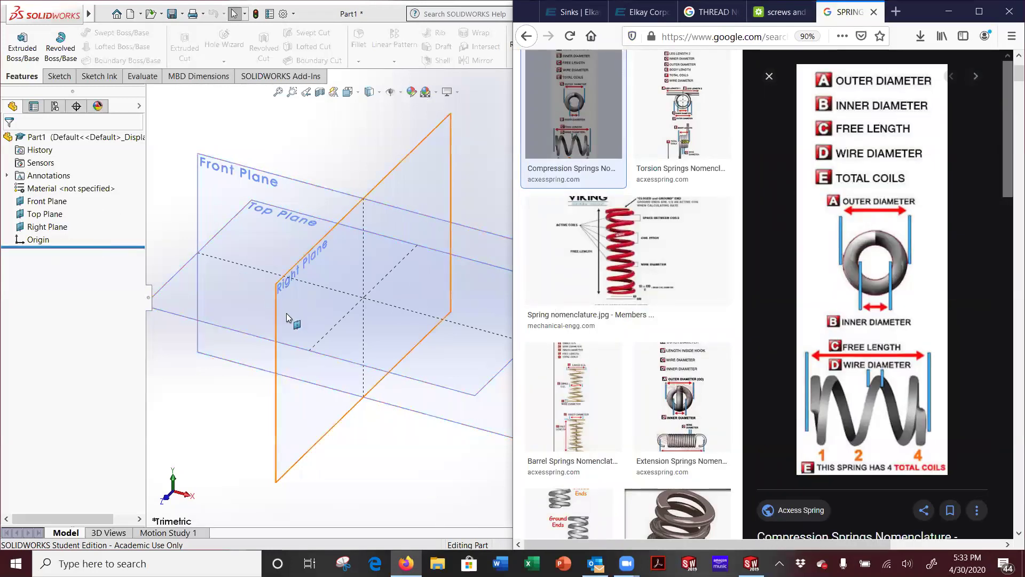
Start a sketch on the Top Plane and draw a circle of about 1.82 in radius centred on the origin
{"action": "left_click", "coordinate": [238, 331]}
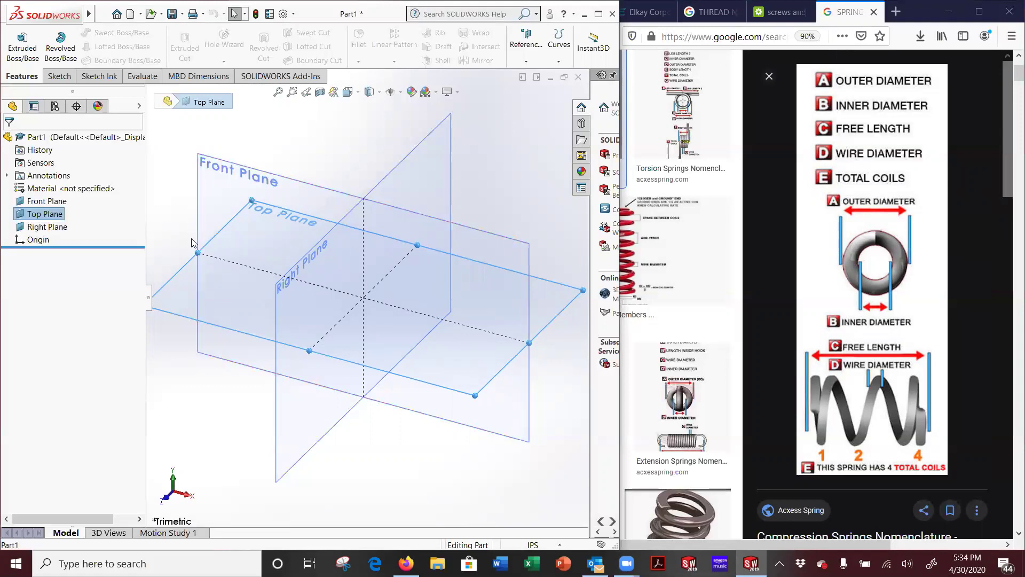
{"action": "left_click", "coordinate": [59, 76]}
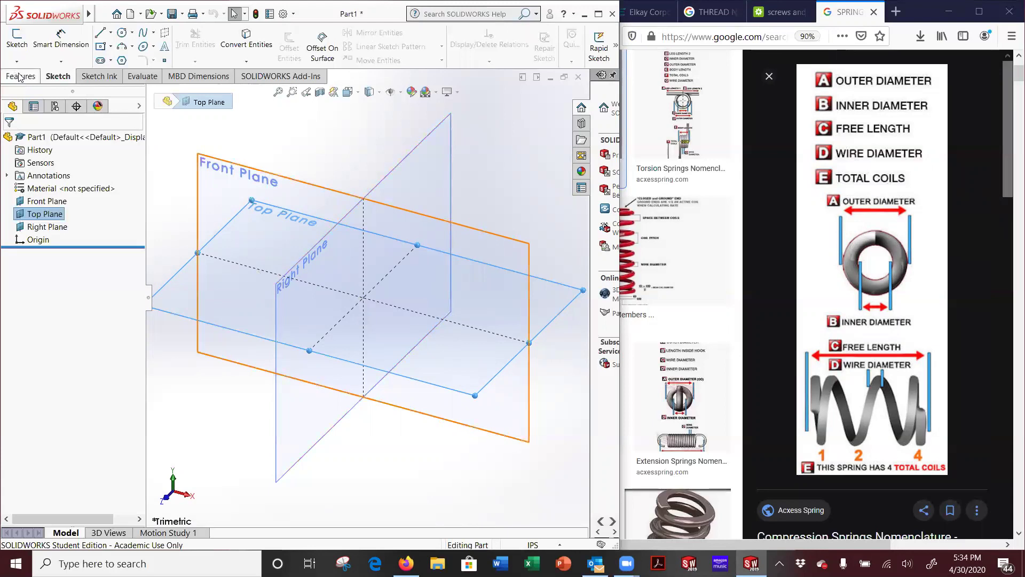
{"action": "left_click", "coordinate": [17, 38]}
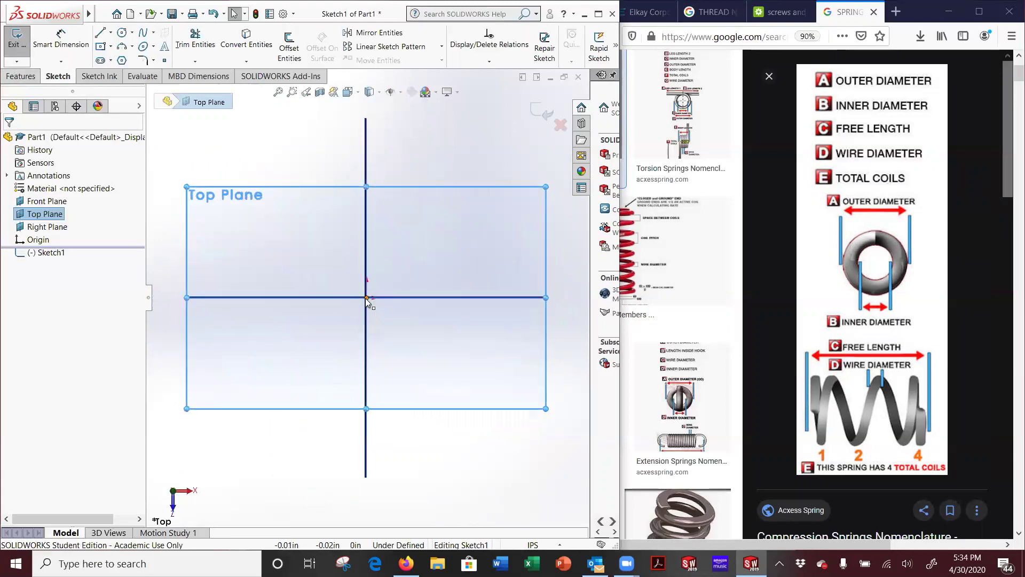
{"action": "left_click", "coordinate": [366, 298]}
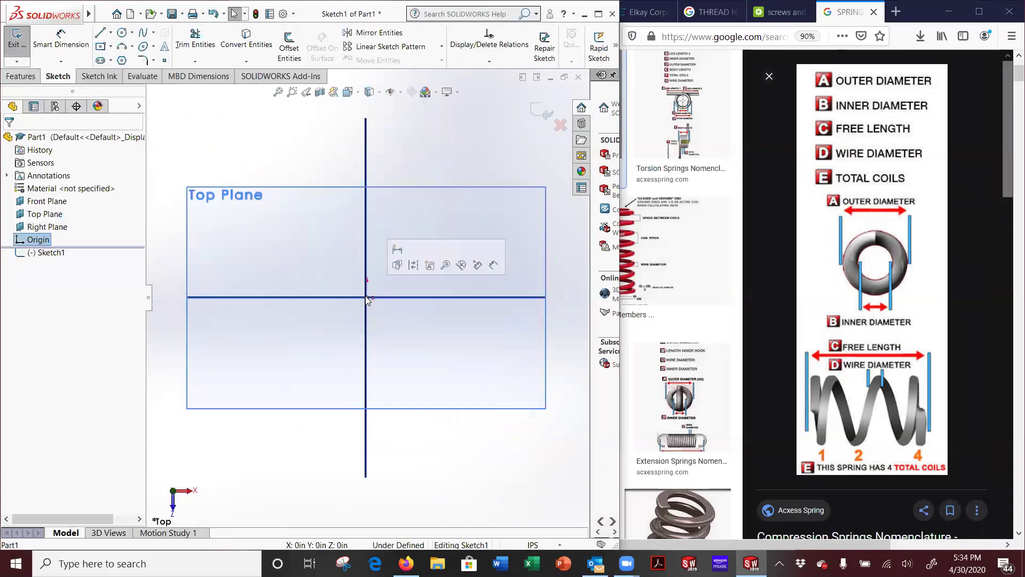
{"action": "left_click", "coordinate": [124, 33]}
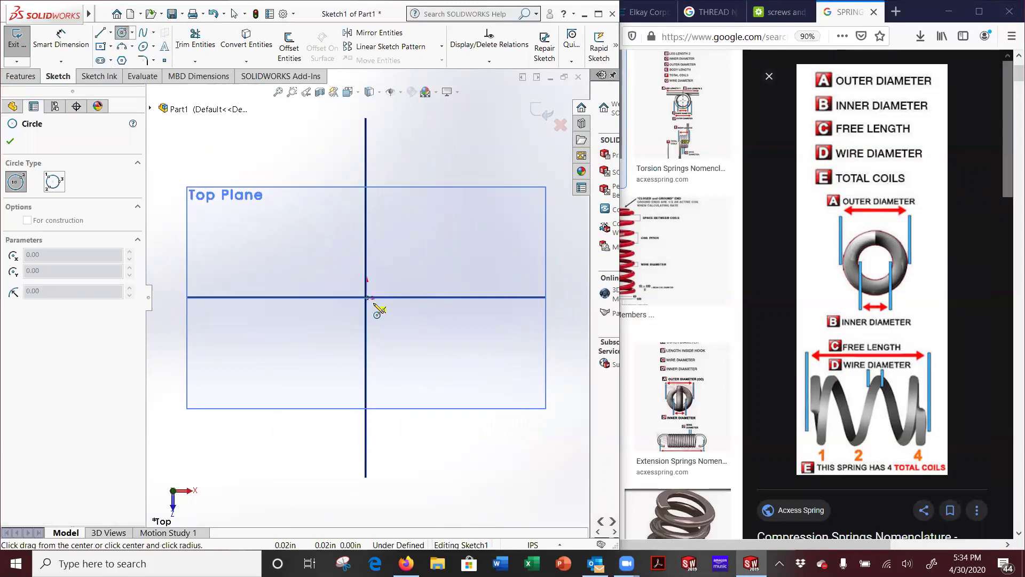
{"action": "left_click", "coordinate": [366, 298]}
{"action": "left_click", "coordinate": [449, 344]}
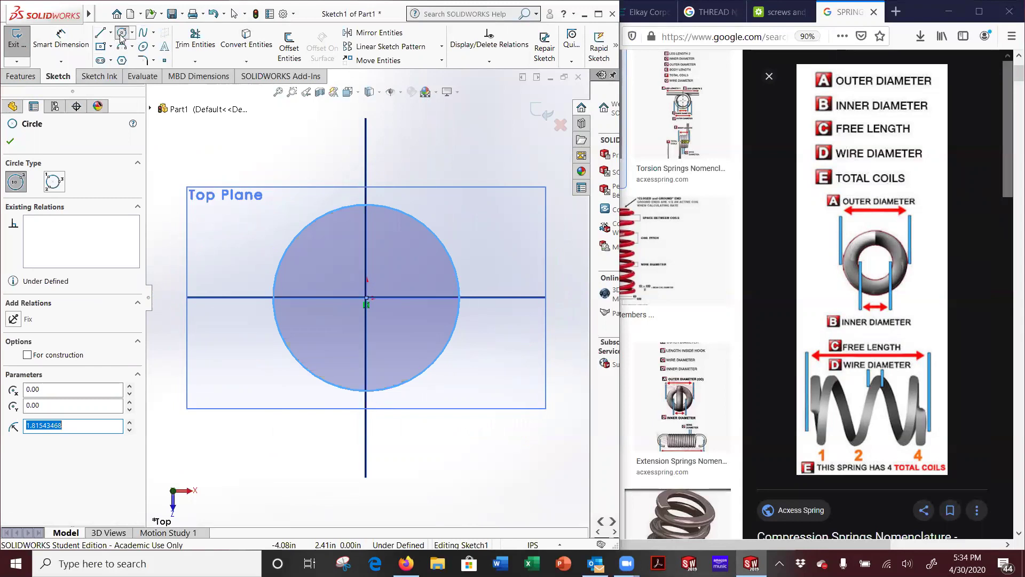
Dimension the circle's diameter as 0.0625 in
{"action": "left_click", "coordinate": [60, 40]}
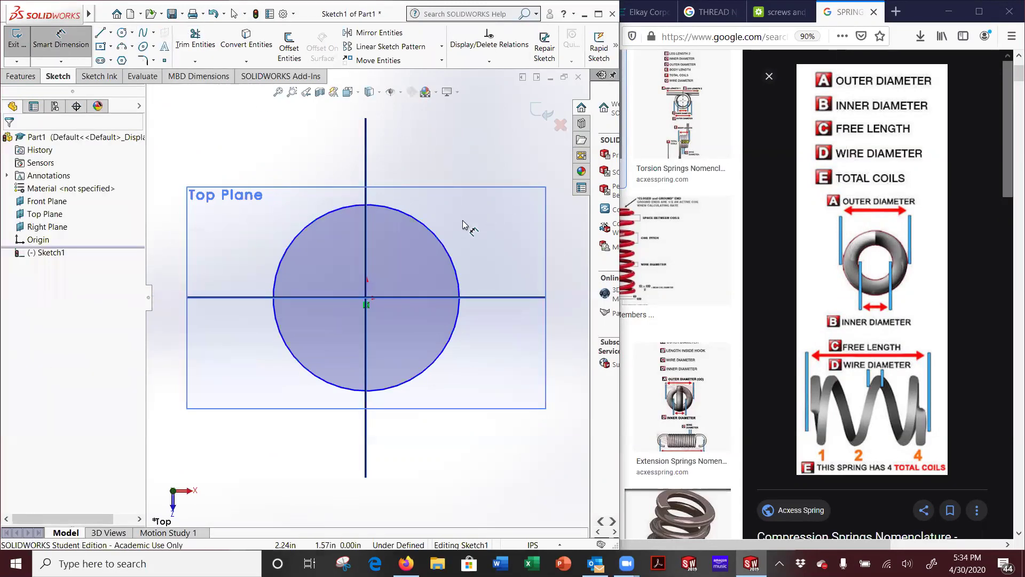
{"action": "left_click", "coordinate": [424, 224]}
{"action": "left_click", "coordinate": [492, 178]}
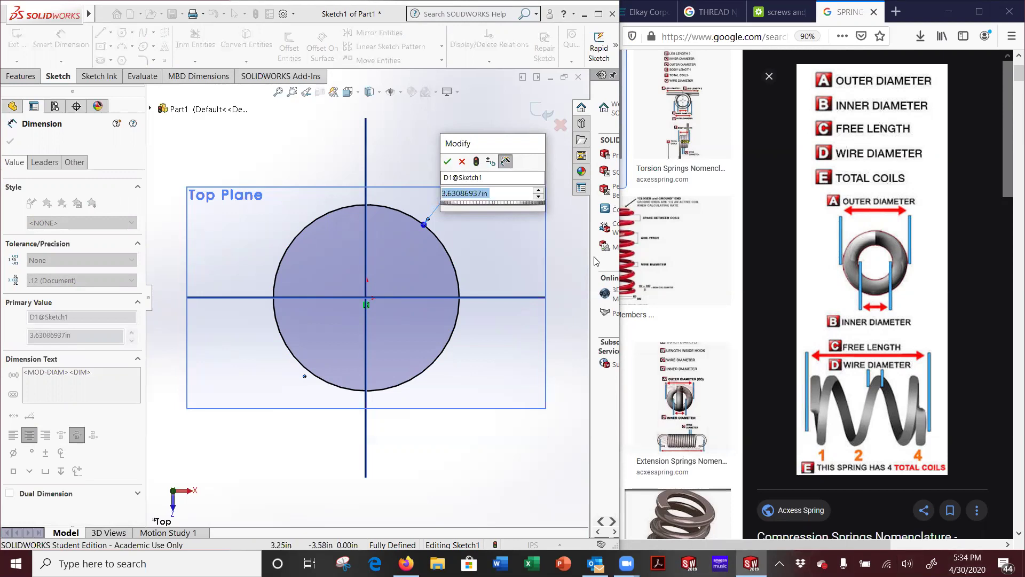
{"action": "type", "text": ".0625"}
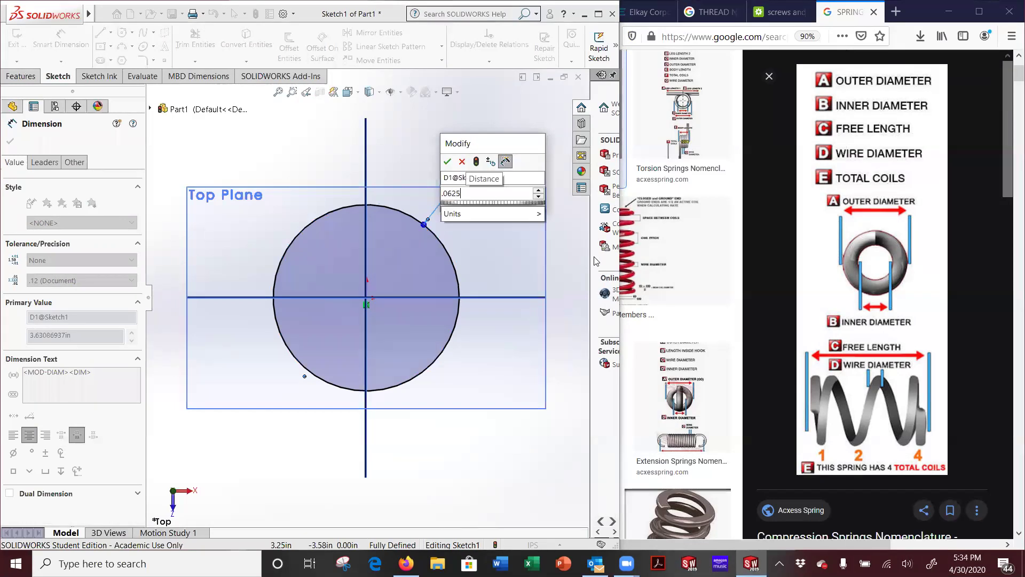
{"action": "key", "text": "Return"}
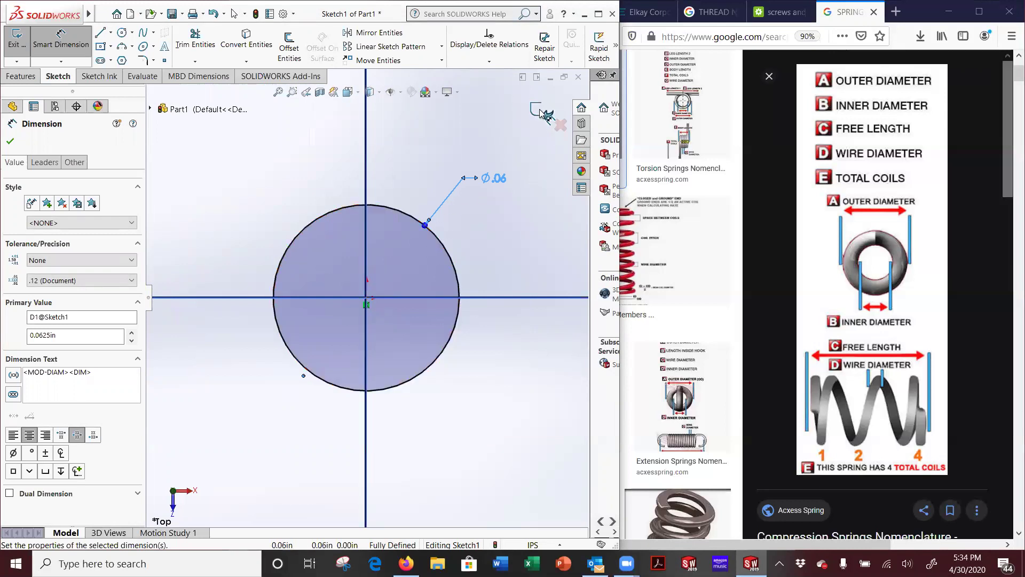
{"action": "left_click", "coordinate": [8, 142]}
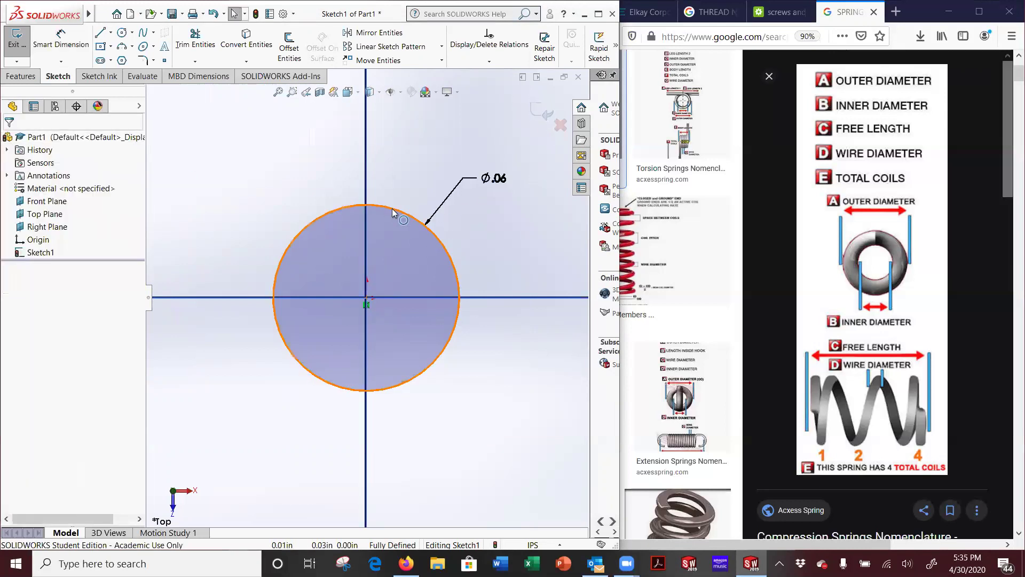
Examine the dimensioned circle and the reference planes around it in the isometric view
{"action": "scroll", "coordinate": [417, 267], "scroll_direction": "down", "scroll_amount": 2}
{"action": "scroll", "coordinate": [418, 267], "scroll_direction": "up", "scroll_amount": 6}
{"action": "middle_click_drag", "start_coordinate": [418, 267], "coordinate": [394, 212]}
{"action": "left_click", "coordinate": [347, 91]}
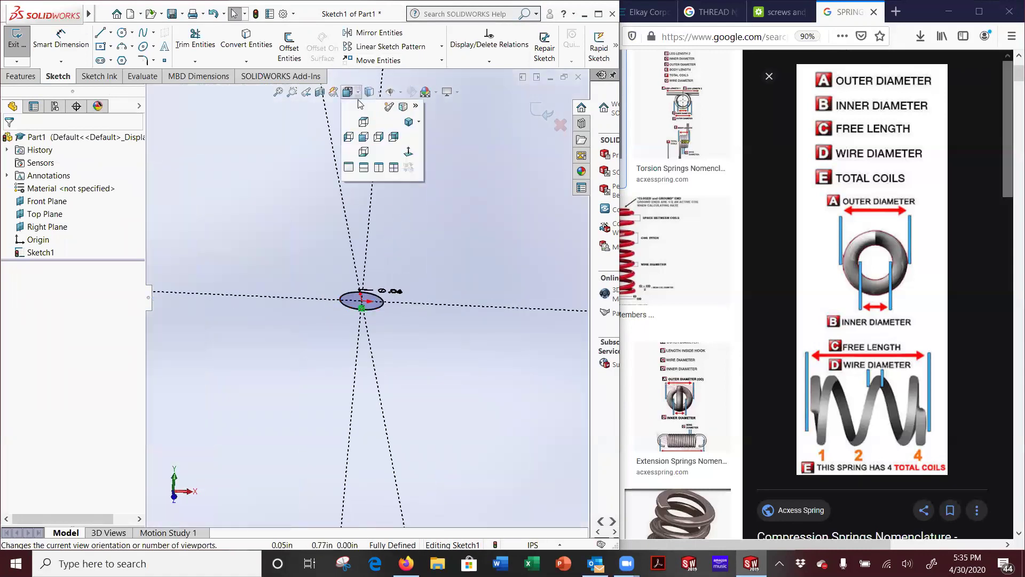
{"action": "left_click", "coordinate": [409, 122]}
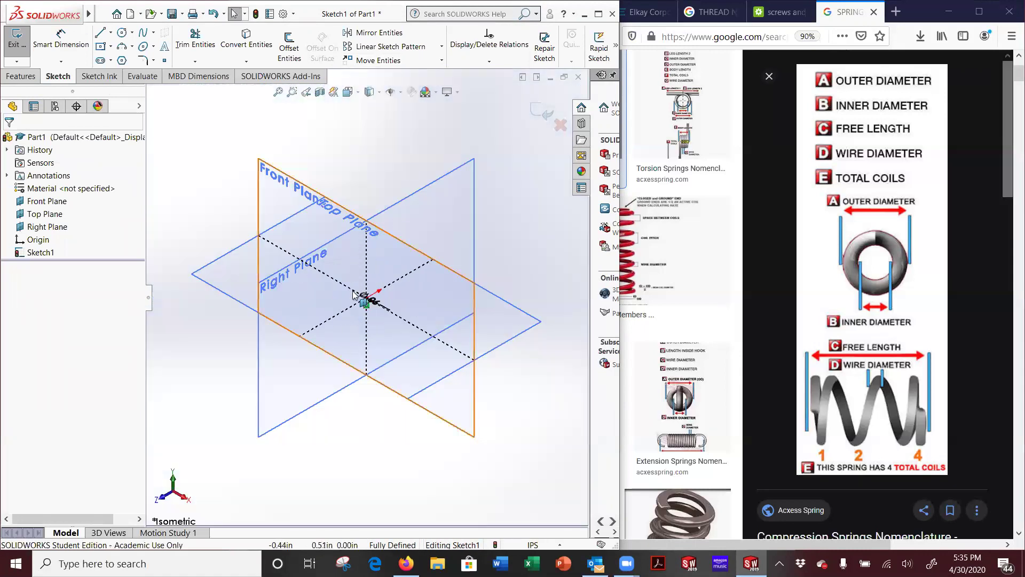
{"action": "scroll", "coordinate": [451, 364], "scroll_direction": "down", "scroll_amount": 2}
{"action": "left_click", "coordinate": [348, 277]}
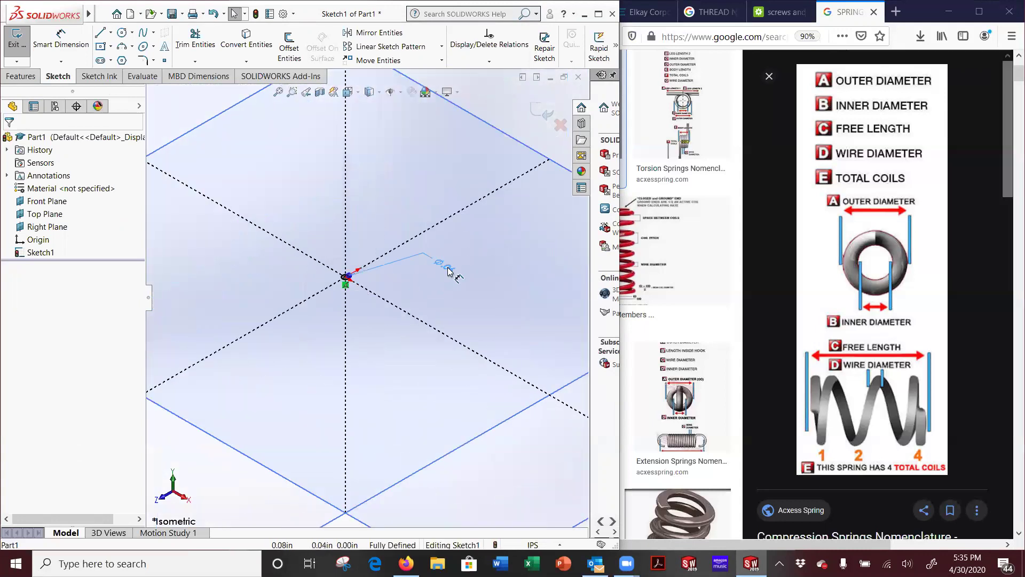
{"action": "left_click", "coordinate": [440, 282]}
{"action": "key", "text": "Escape"}
{"action": "scroll", "coordinate": [324, 286], "scroll_direction": "down", "scroll_amount": 2}
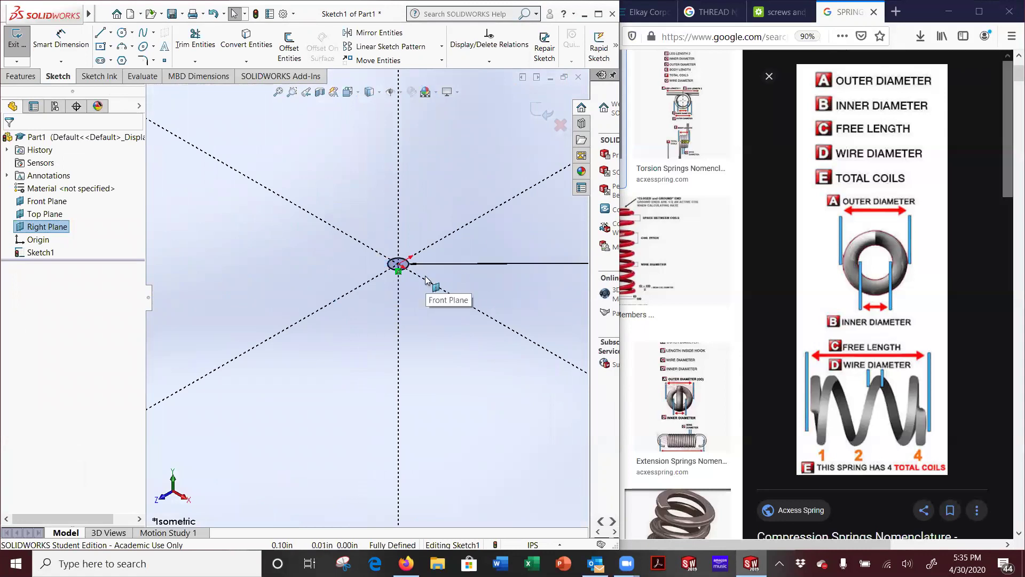
{"action": "scroll", "coordinate": [397, 326], "scroll_direction": "up", "scroll_amount": 5}
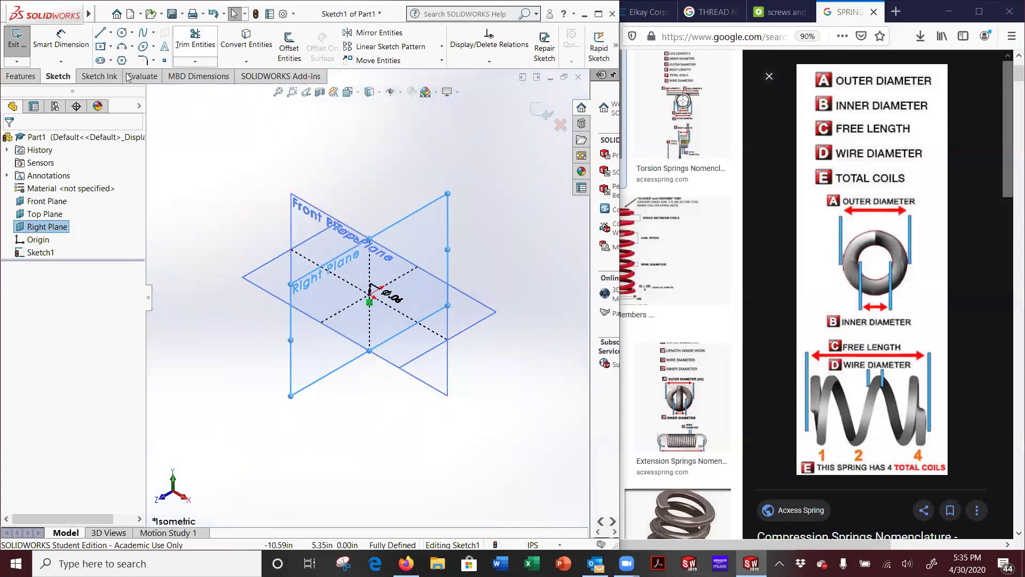
{"action": "key", "text": "Escape"}
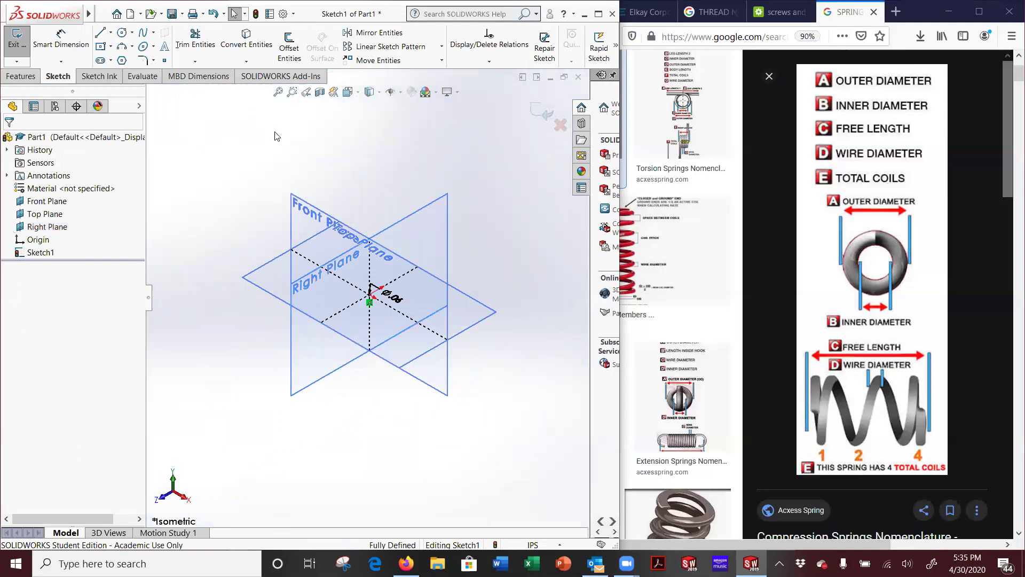
Exit the circle sketch and enlarge the SOLIDWORKS window to full screen
{"action": "left_click", "coordinate": [539, 113]}
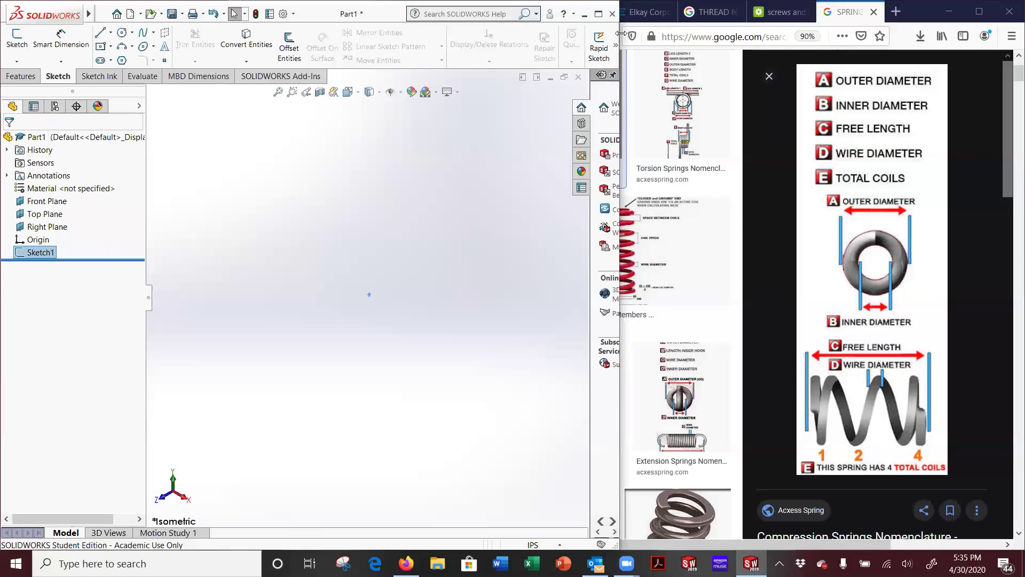
{"action": "left_click_drag", "start_coordinate": [621, 33], "coordinate": [661, 35]}
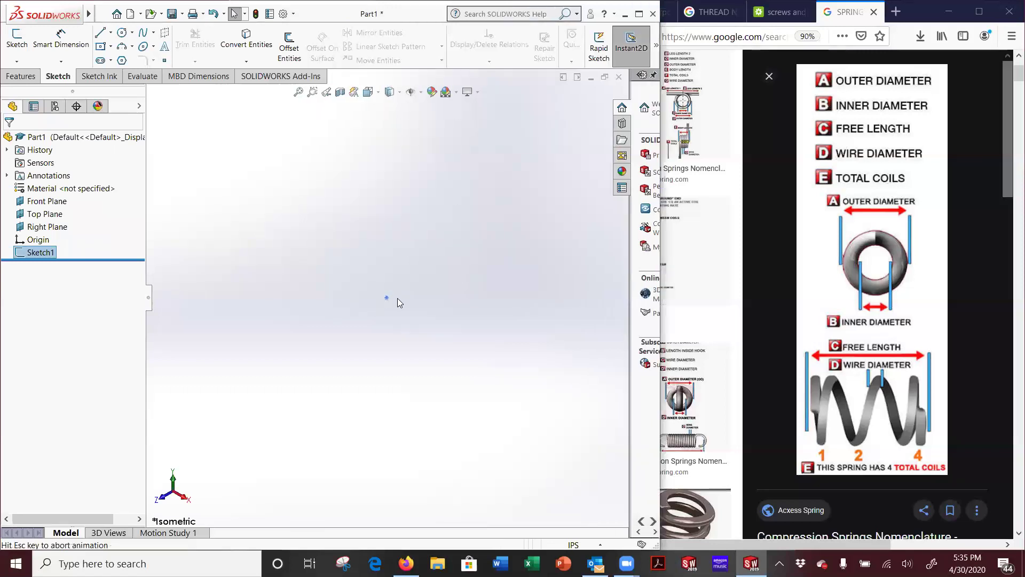
{"action": "scroll", "coordinate": [365, 319], "scroll_direction": "down", "scroll_amount": 10}
{"action": "scroll", "coordinate": [365, 319], "scroll_direction": "up", "scroll_amount": 1}
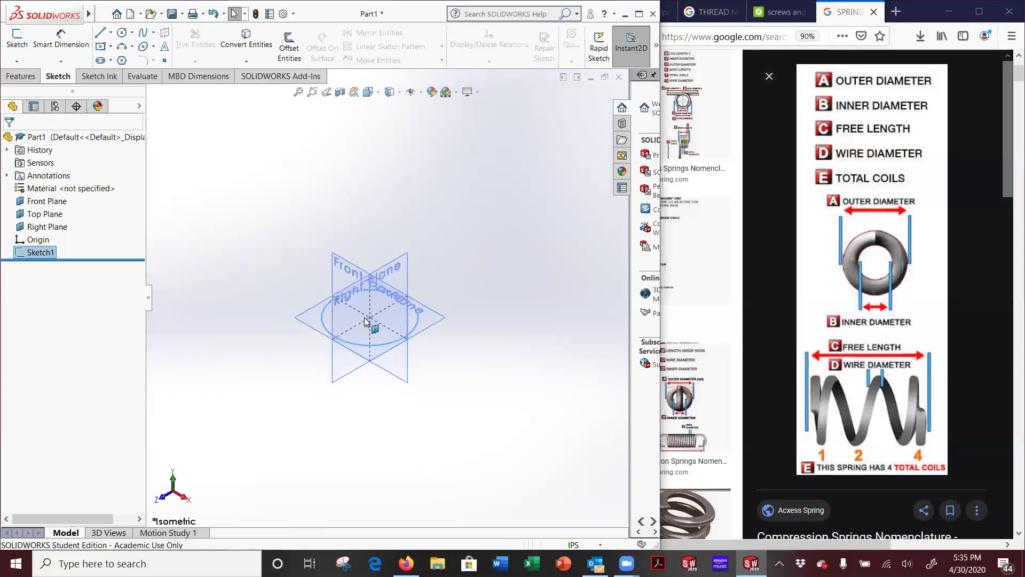
{"action": "left_click", "coordinate": [638, 13]}
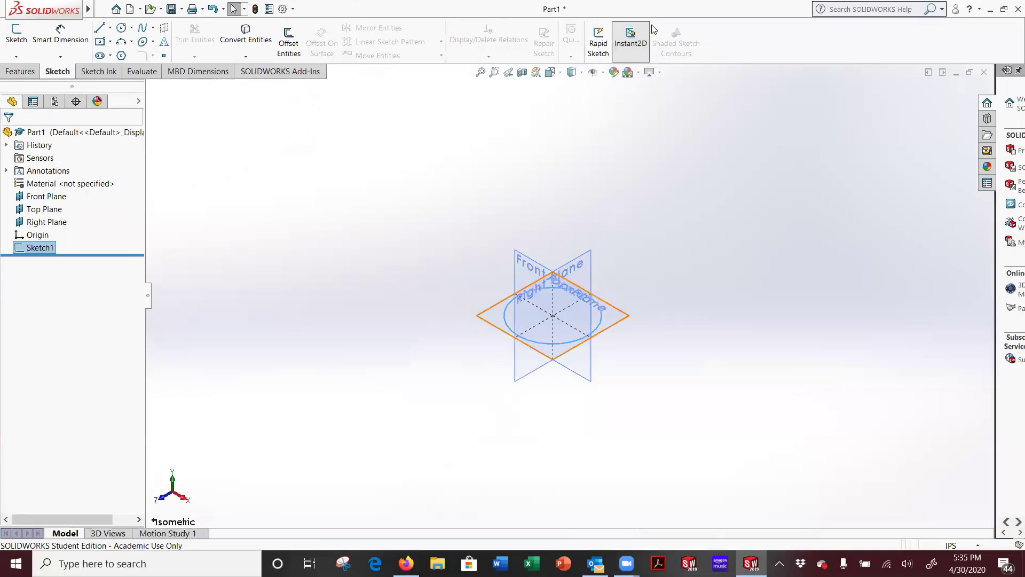
Start a Helix and Spiral curve from the circle sketch and move both parameter callouts clear of the preview
{"action": "left_click", "coordinate": [20, 72]}
{"action": "left_click", "coordinate": [558, 56]}
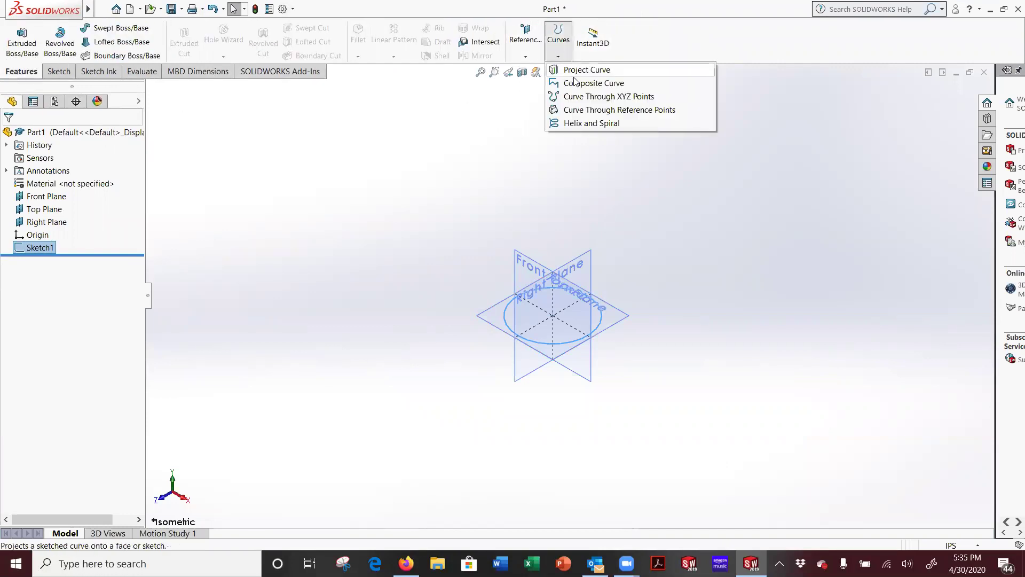
{"action": "left_click", "coordinate": [586, 125]}
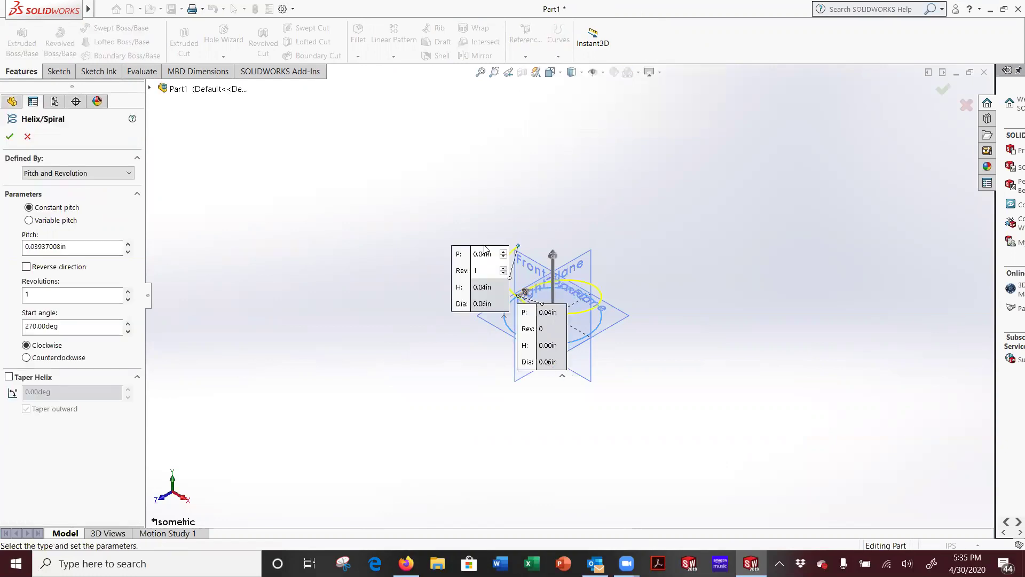
{"action": "left_click_drag", "start_coordinate": [460, 274], "coordinate": [358, 226]}
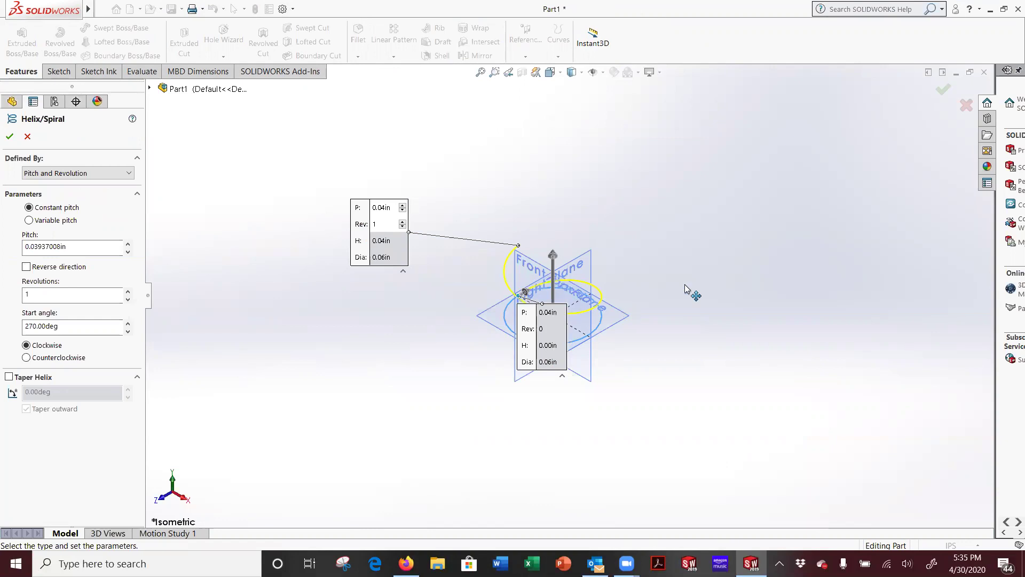
{"action": "left_click_drag", "start_coordinate": [717, 277], "coordinate": [719, 277]}
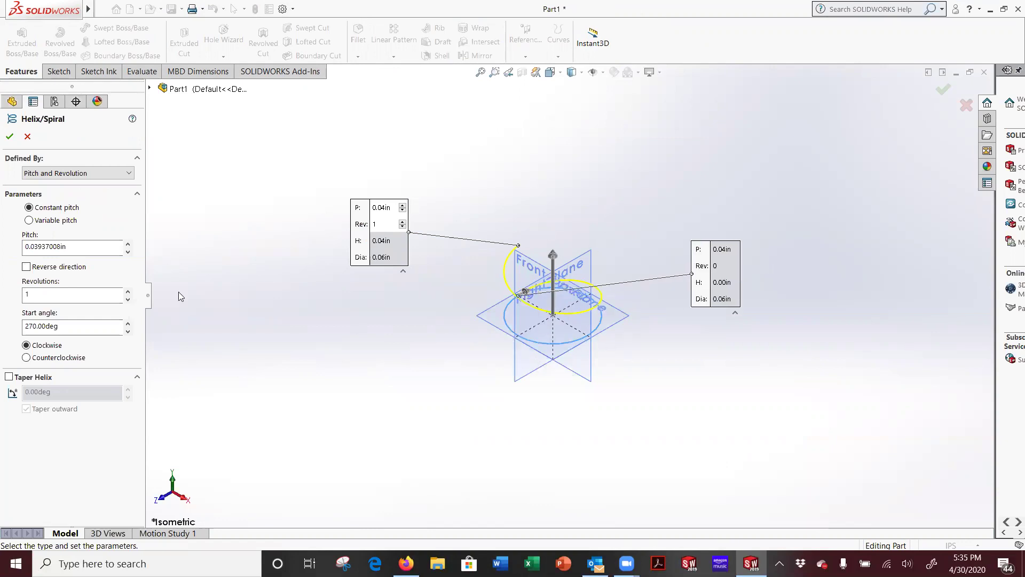
Dock the SOLIDWORKS window beside the browser's compression spring diagram, keeping the helix definition open
{"action": "middle_click_drag", "start_coordinate": [331, 273], "coordinate": [321, 299]}
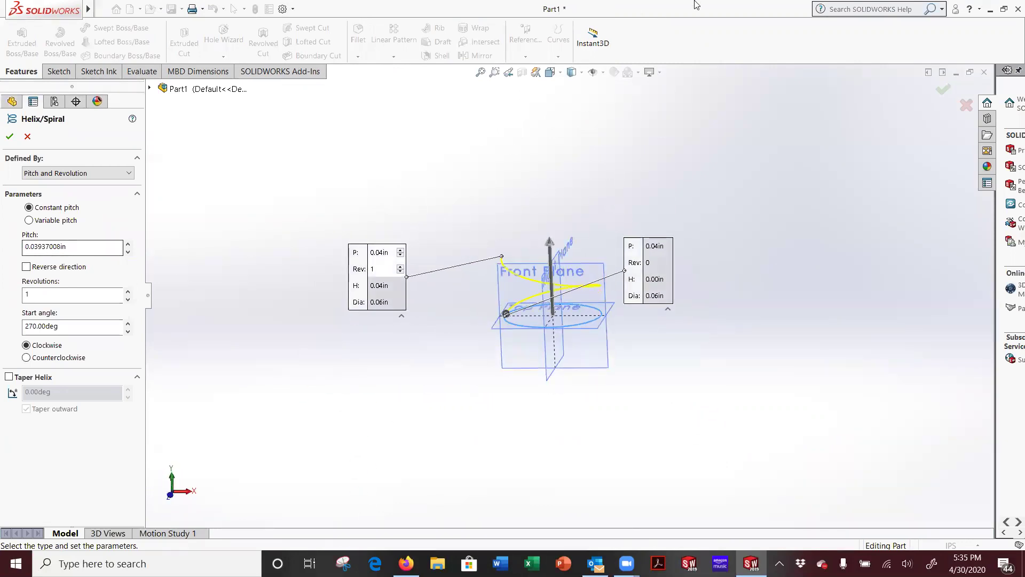
{"action": "left_click_drag", "start_coordinate": [677, 10], "coordinate": [3, 143]}
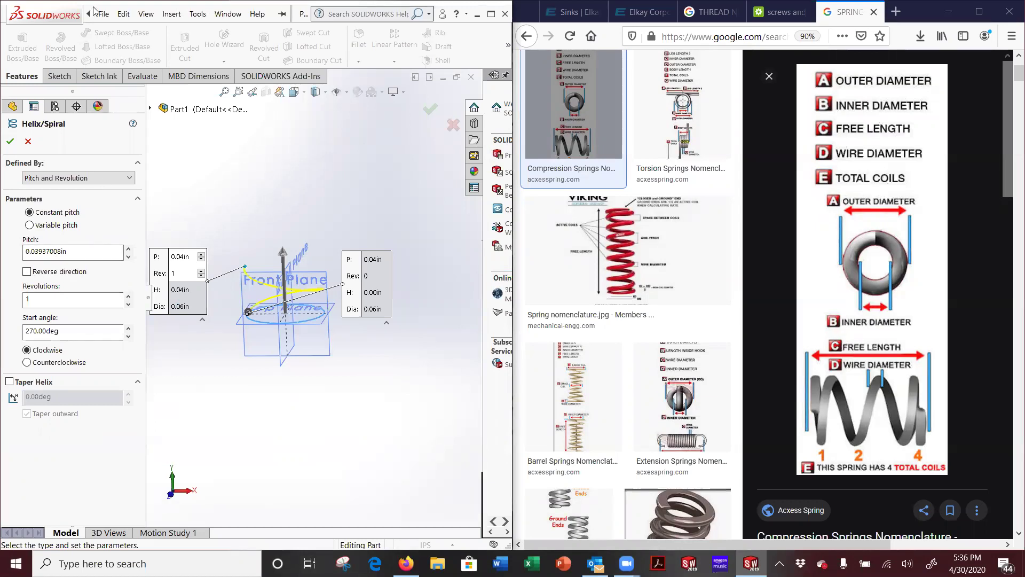
{"action": "key", "text": "alt+f"}
{"action": "key", "text": "Escape"}
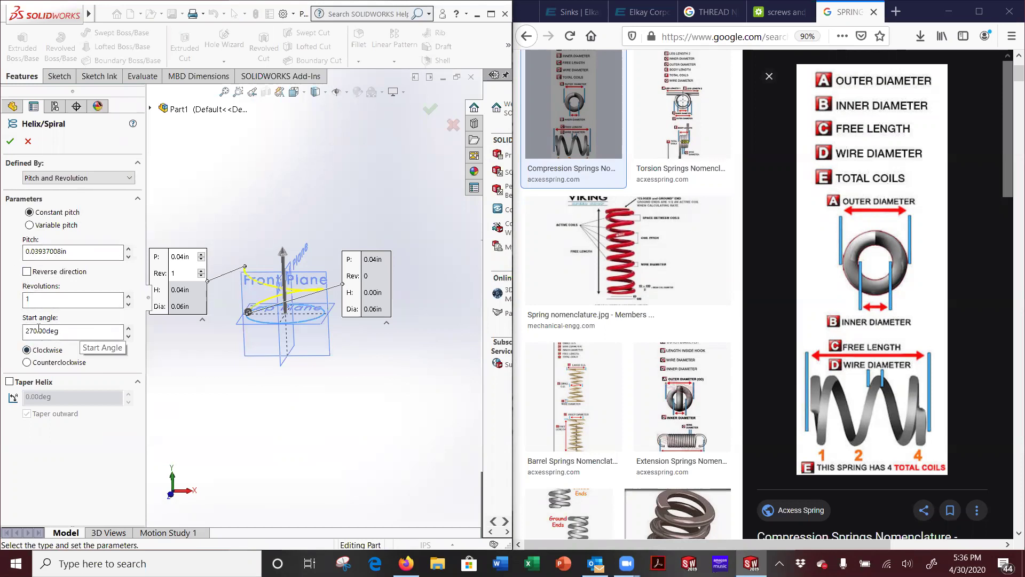
Define the helix by Height and Revolution and set its height to 1.25 in
{"action": "left_click", "coordinate": [131, 178]}
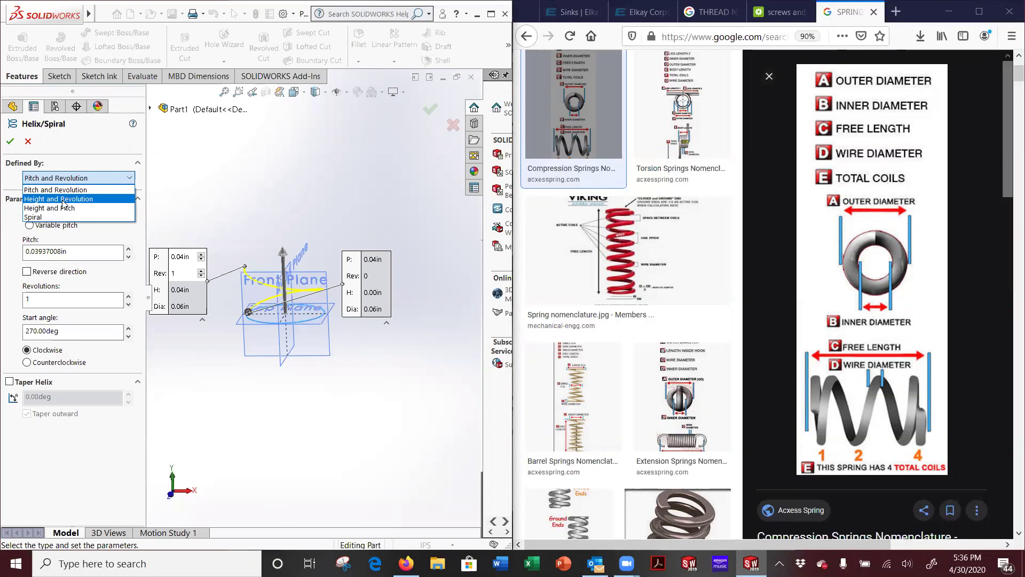
{"action": "left_click", "coordinate": [64, 200]}
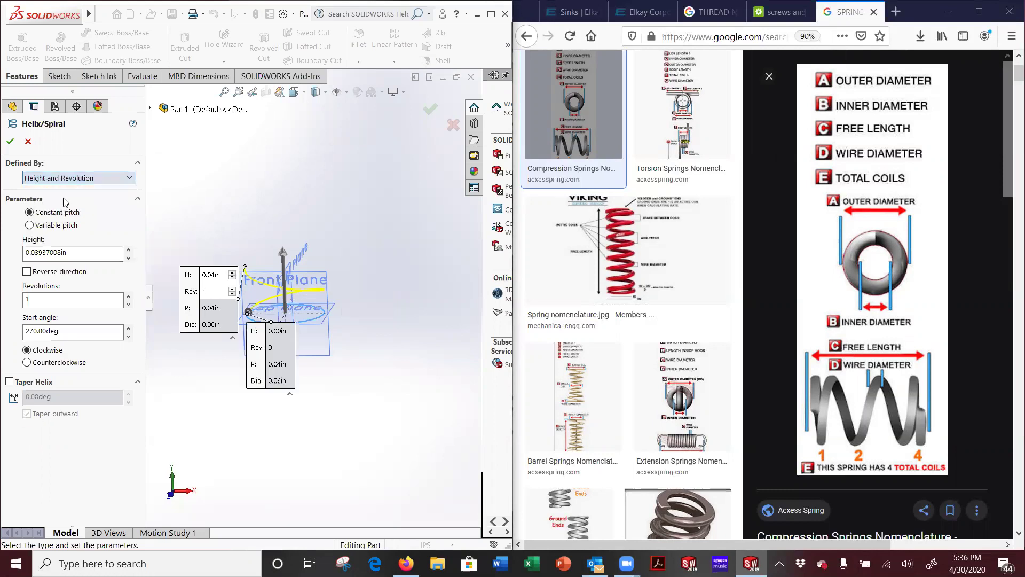
{"action": "left_click", "coordinate": [70, 253]}
{"action": "type", "text": "1"}
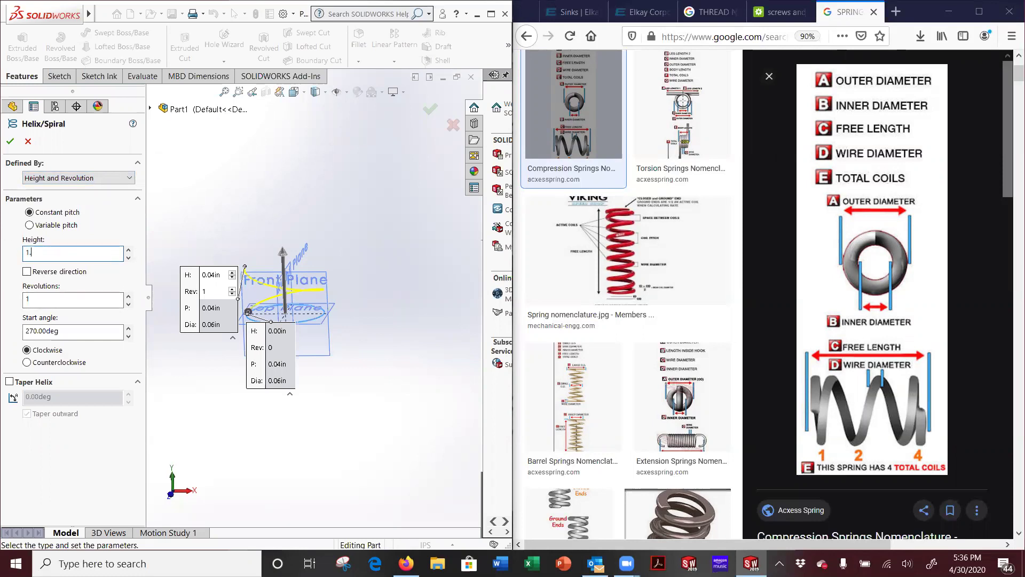
{"action": "type", "text": ".25"}
{"action": "left_click", "coordinate": [48, 299]}
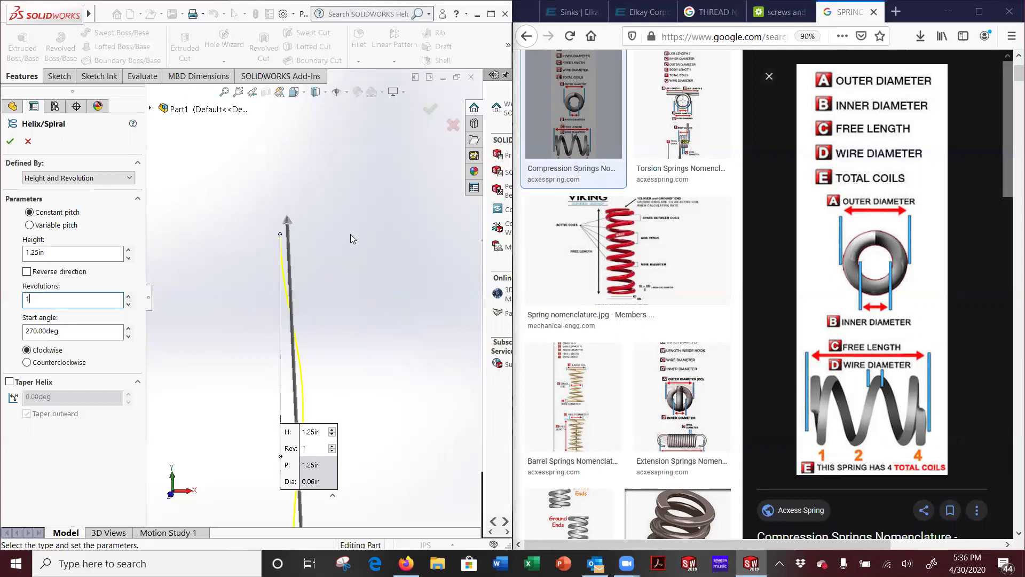
Set the helix to 50 revolutions, keeping the 1.25 in height, and accept the curve
{"action": "double_click", "coordinate": [53, 300]}
{"action": "left_click", "coordinate": [100, 253]}
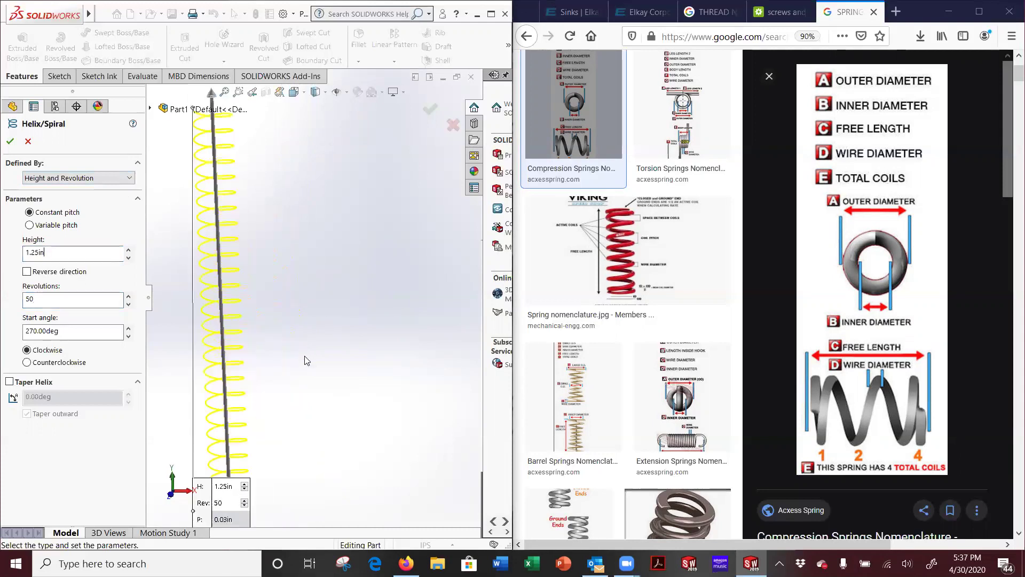
{"action": "middle_click_drag", "start_coordinate": [307, 361], "coordinate": [350, 435]}
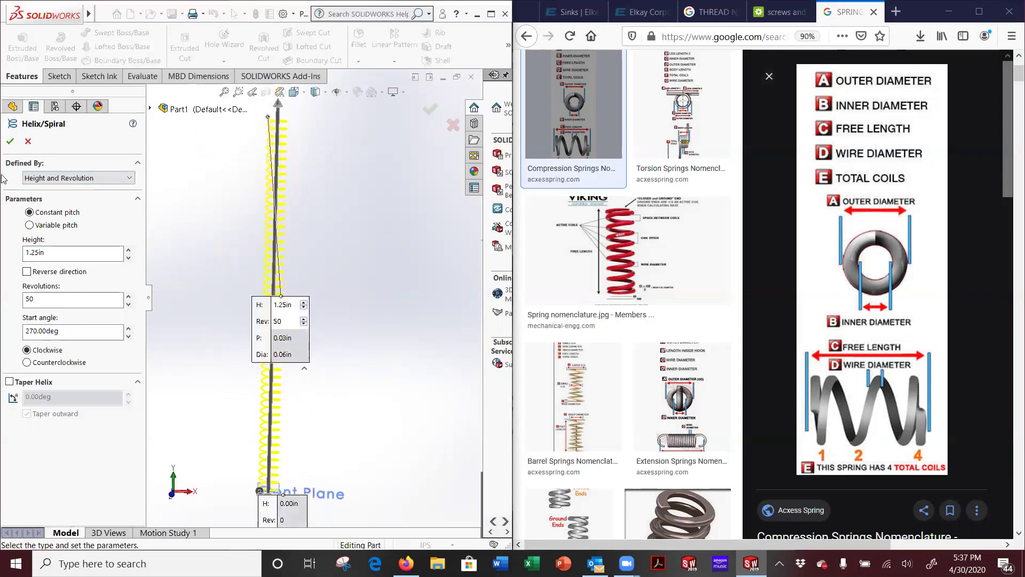
{"action": "left_click", "coordinate": [10, 141]}
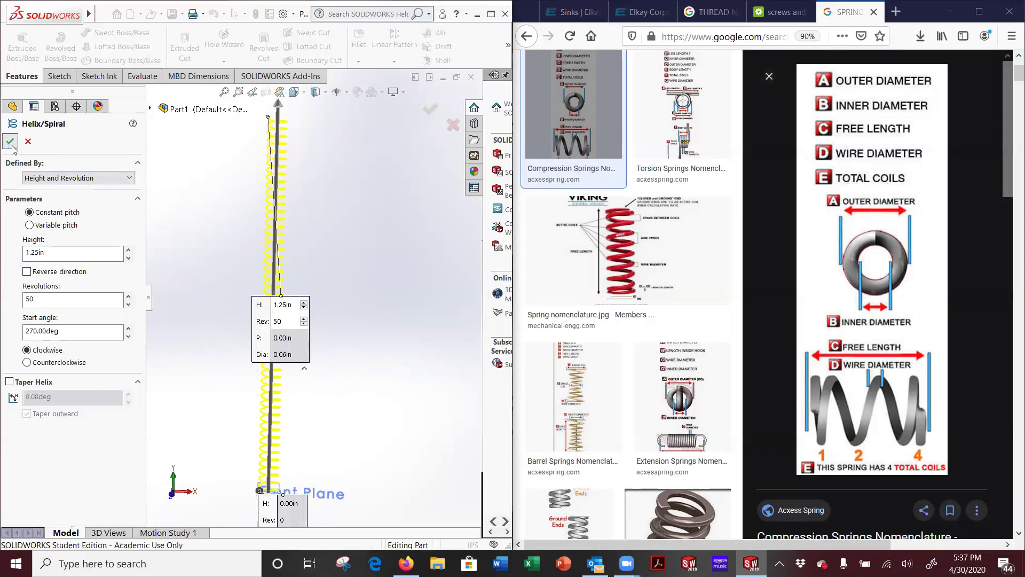
{"action": "left_click", "coordinate": [411, 355]}
{"action": "scroll", "coordinate": [331, 433], "scroll_direction": "up", "scroll_amount": 2}
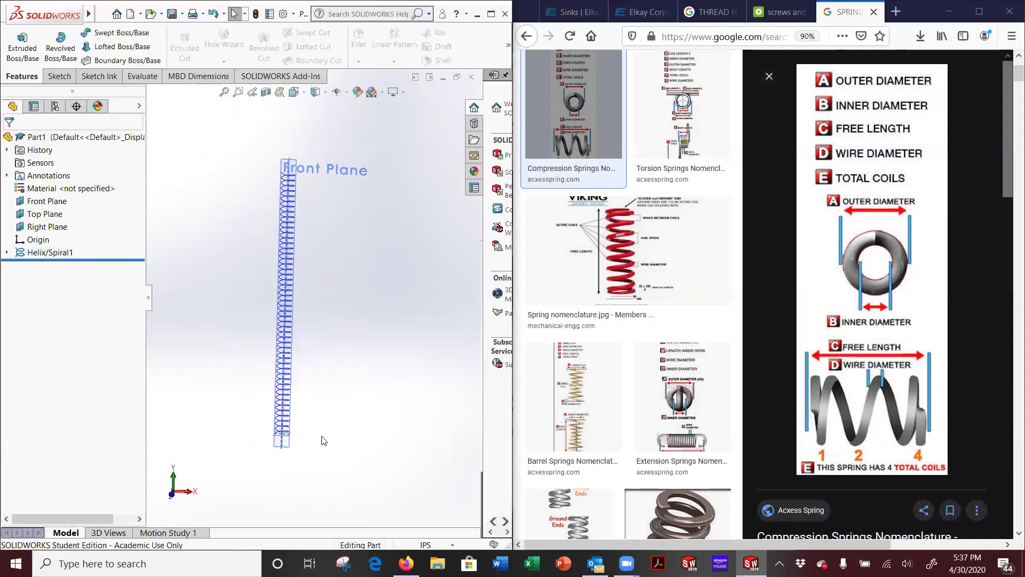
Enlarge the SOLIDWORKS window to full screen and show the finished helix in isometric view
{"action": "middle_click_drag", "start_coordinate": [325, 406], "coordinate": [331, 374]}
{"action": "scroll", "coordinate": [337, 367], "scroll_direction": "down", "scroll_amount": 4}
{"action": "scroll", "coordinate": [305, 326], "scroll_direction": "down", "scroll_amount": 1}
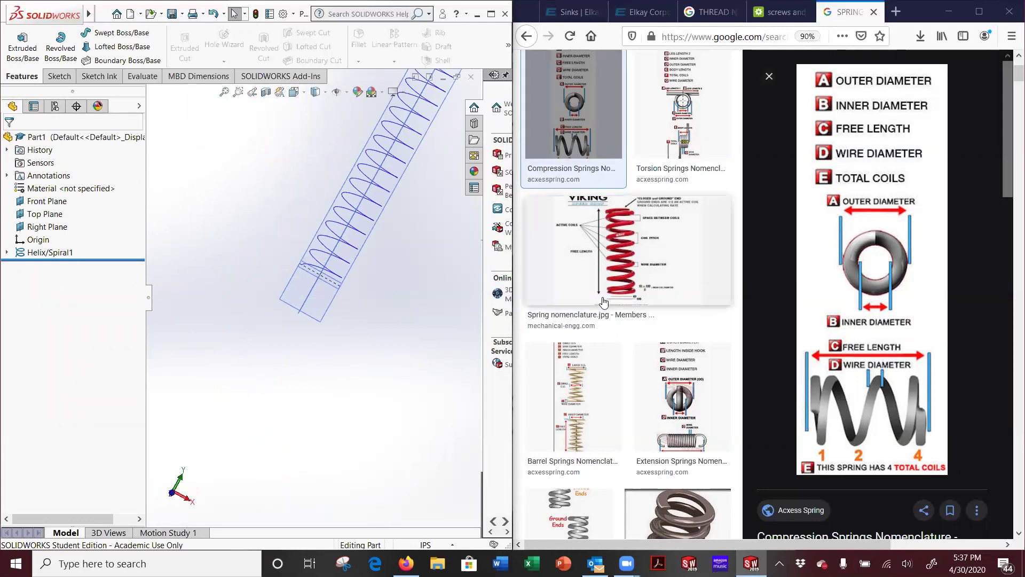
{"action": "scroll", "coordinate": [305, 261], "scroll_direction": "down", "scroll_amount": 5}
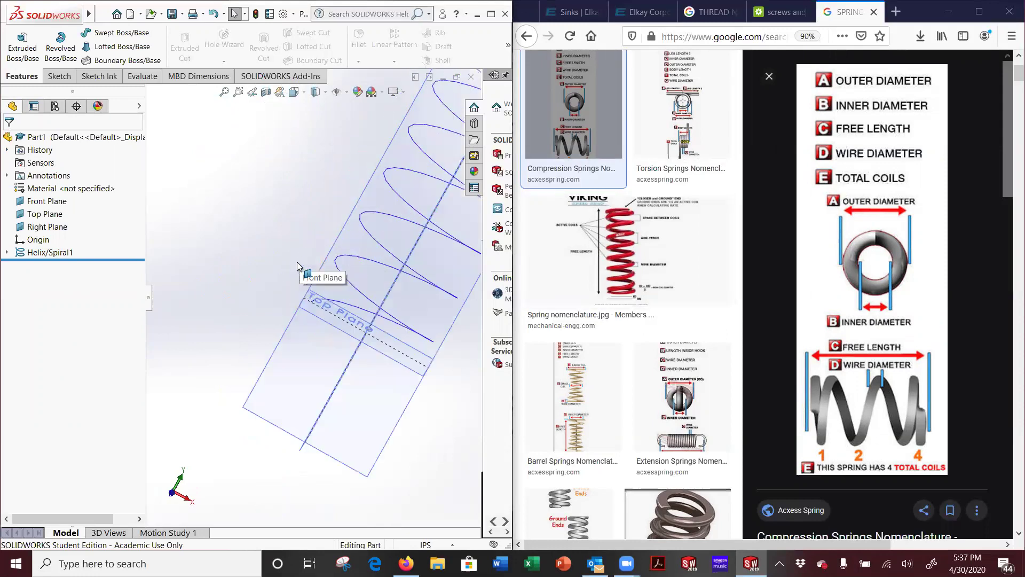
{"action": "middle_click_drag", "start_coordinate": [335, 342], "coordinate": [408, 359]}
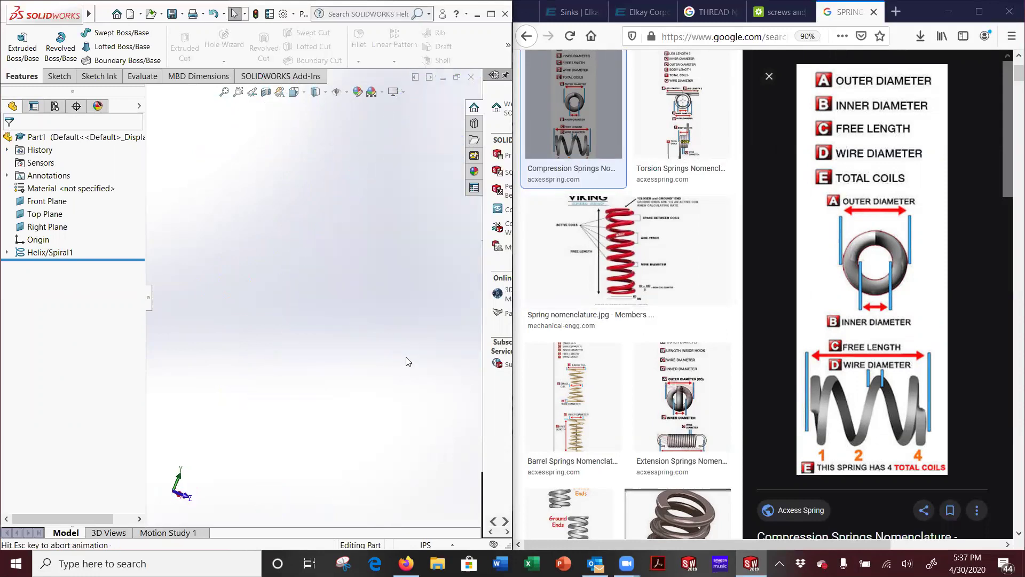
{"action": "scroll", "coordinate": [248, 427], "scroll_direction": "down", "scroll_amount": 2}
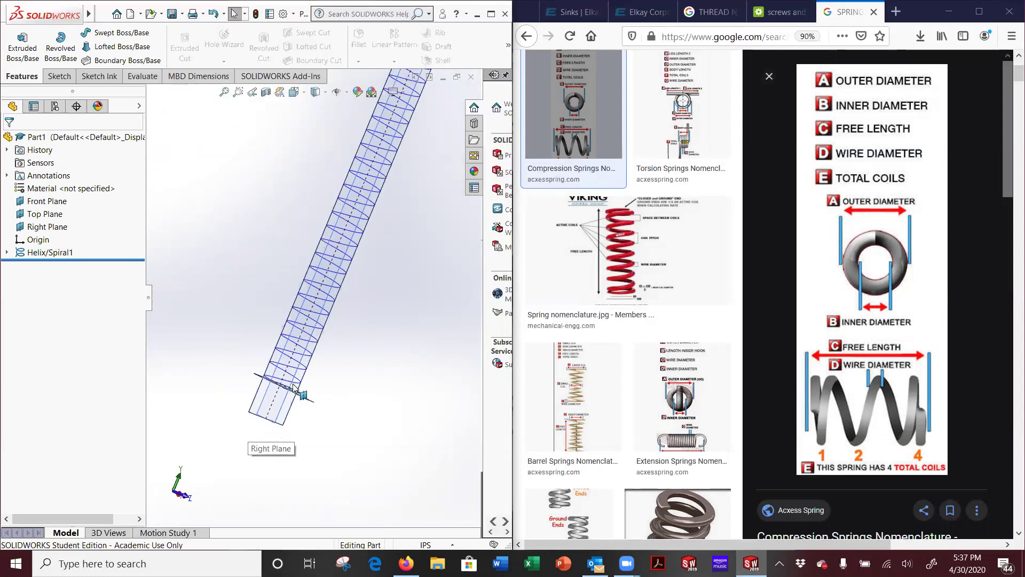
{"action": "left_click", "coordinate": [282, 412]}
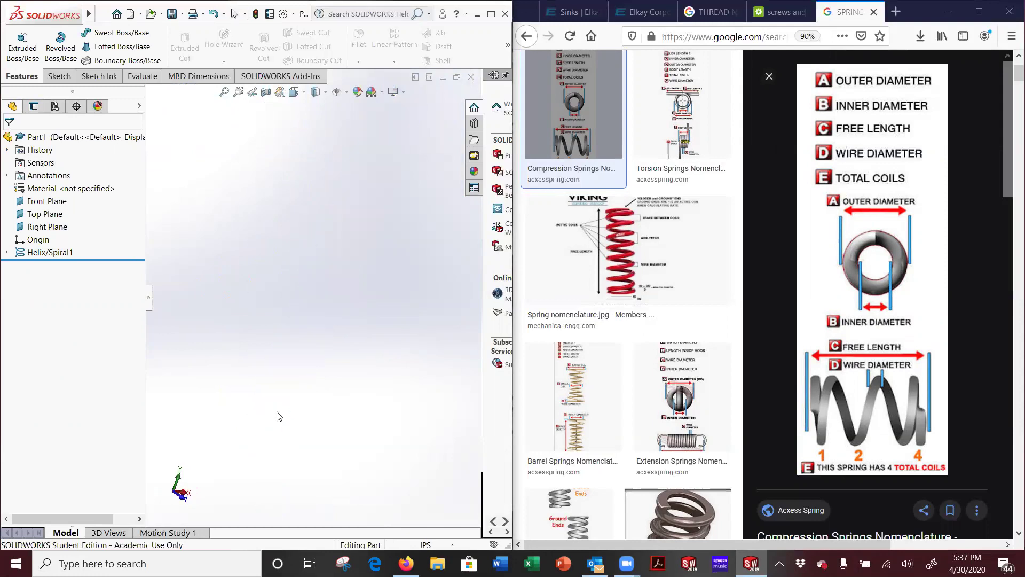
{"action": "left_click", "coordinate": [491, 14]}
{"action": "left_click", "coordinate": [559, 73]}
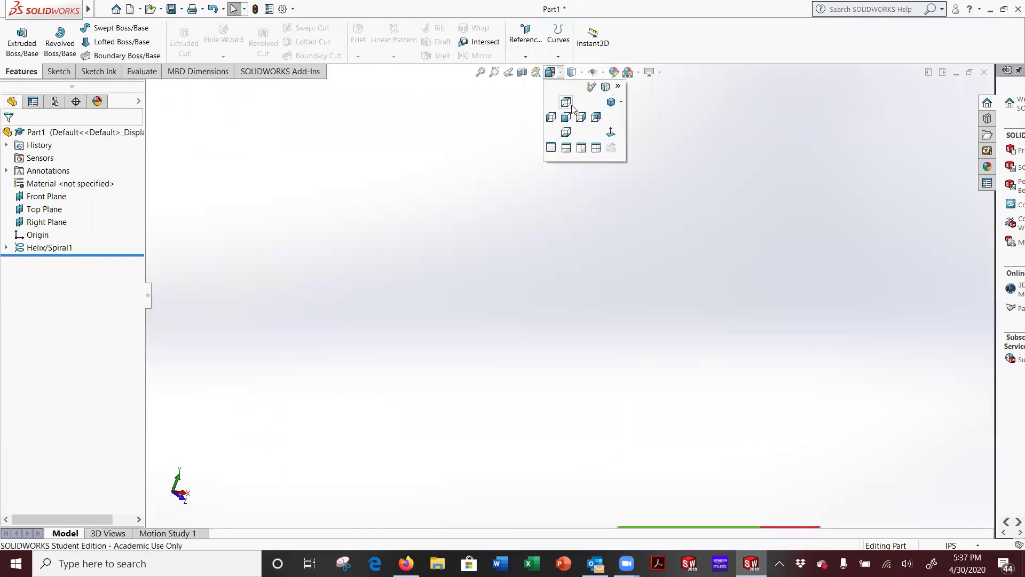
{"action": "left_click", "coordinate": [612, 105]}
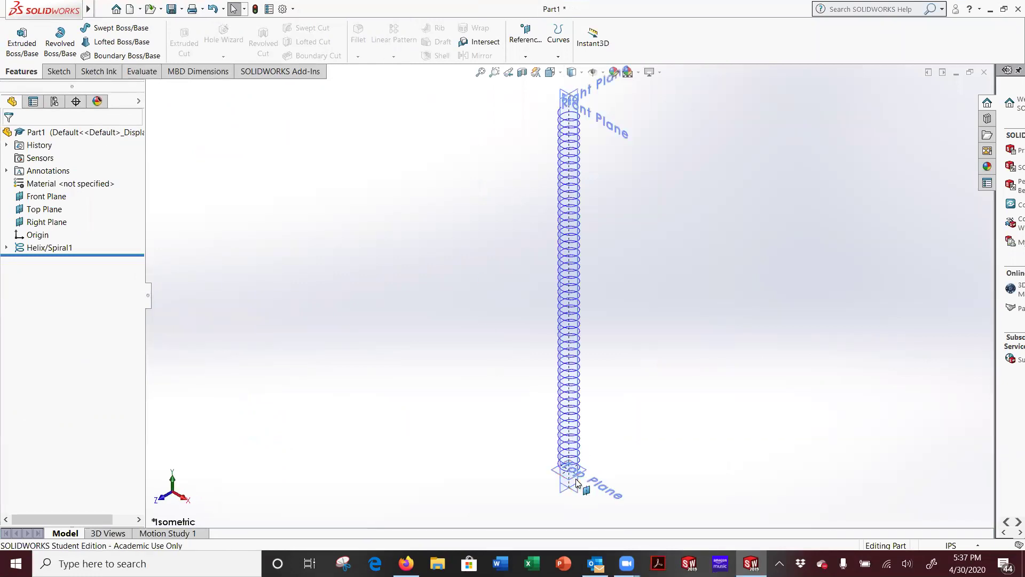
Start a new sketch on the Front Plane and turn the view normal to it
{"action": "scroll", "coordinate": [576, 482], "scroll_direction": "down", "scroll_amount": 10}
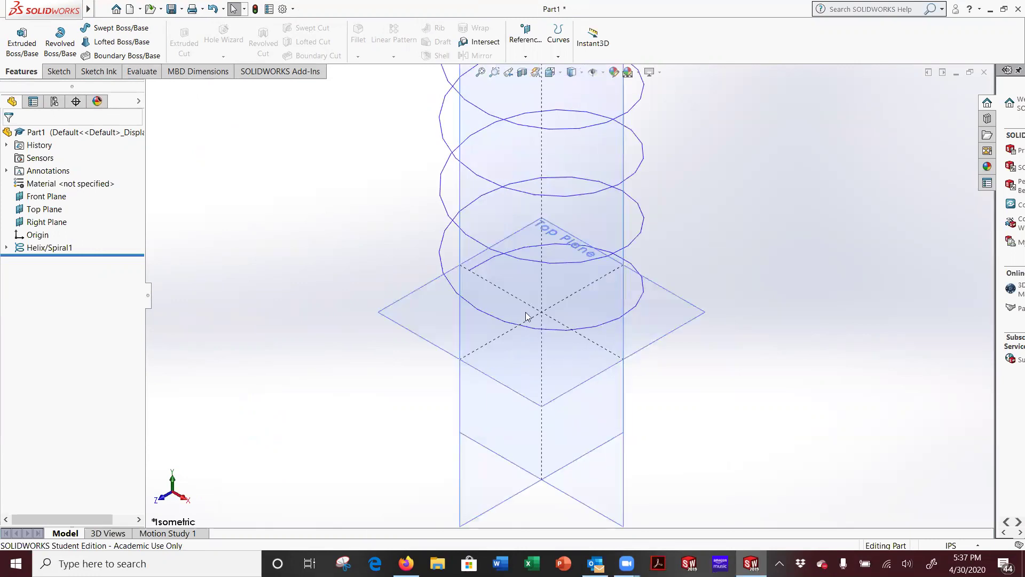
{"action": "left_click", "coordinate": [623, 391]}
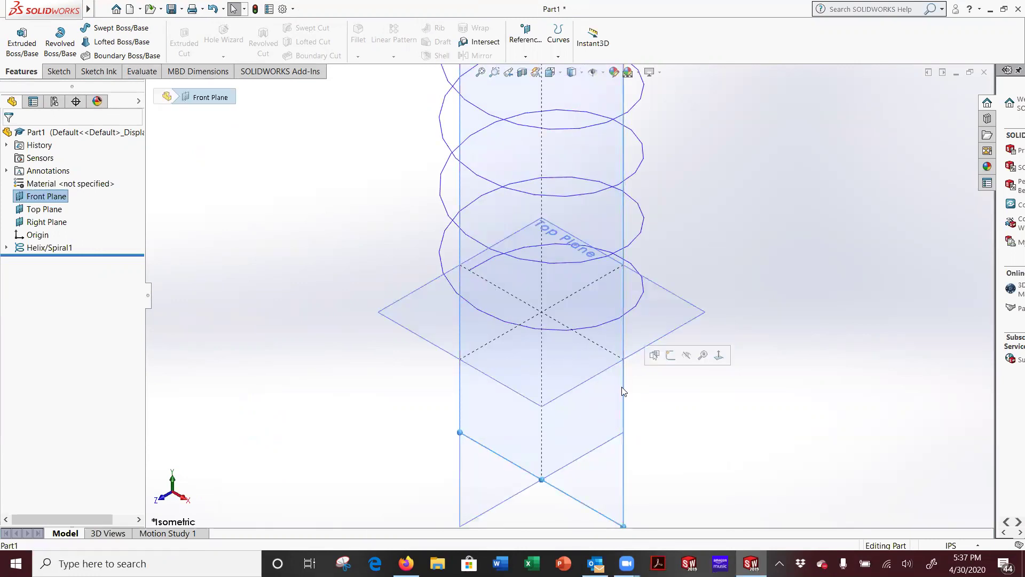
{"action": "left_click", "coordinate": [671, 356]}
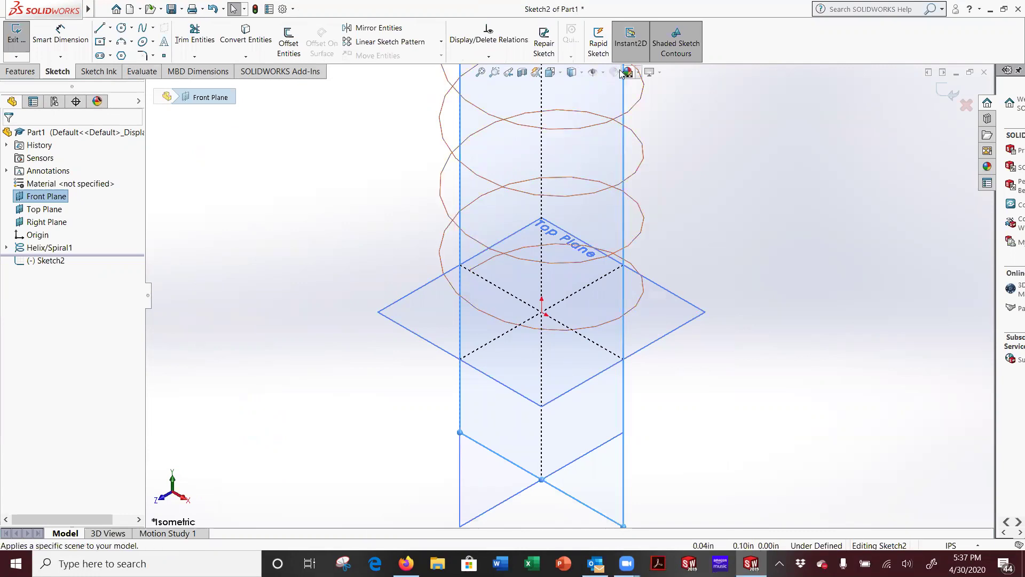
{"action": "left_click", "coordinate": [558, 74]}
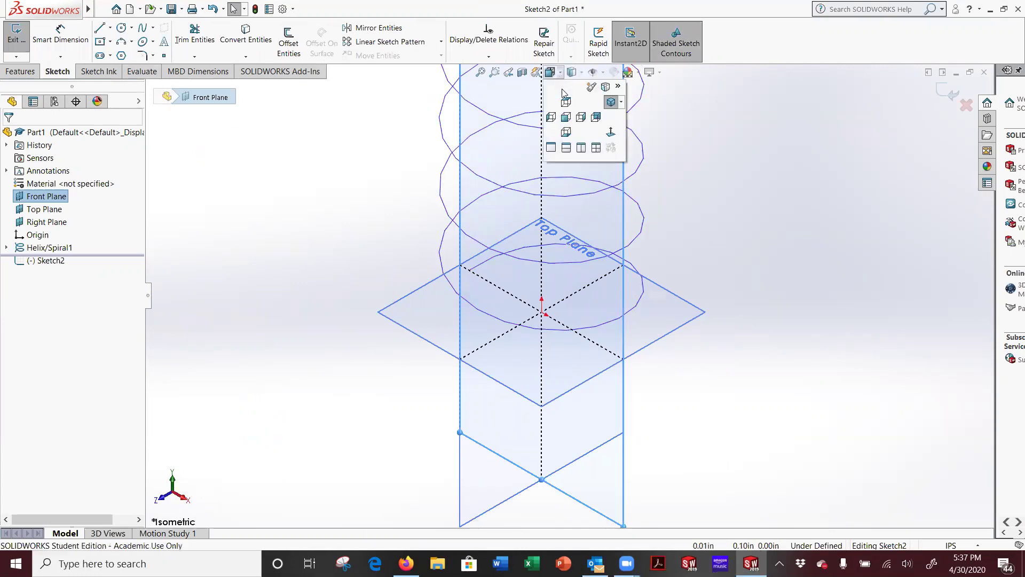
{"action": "left_click", "coordinate": [610, 133]}
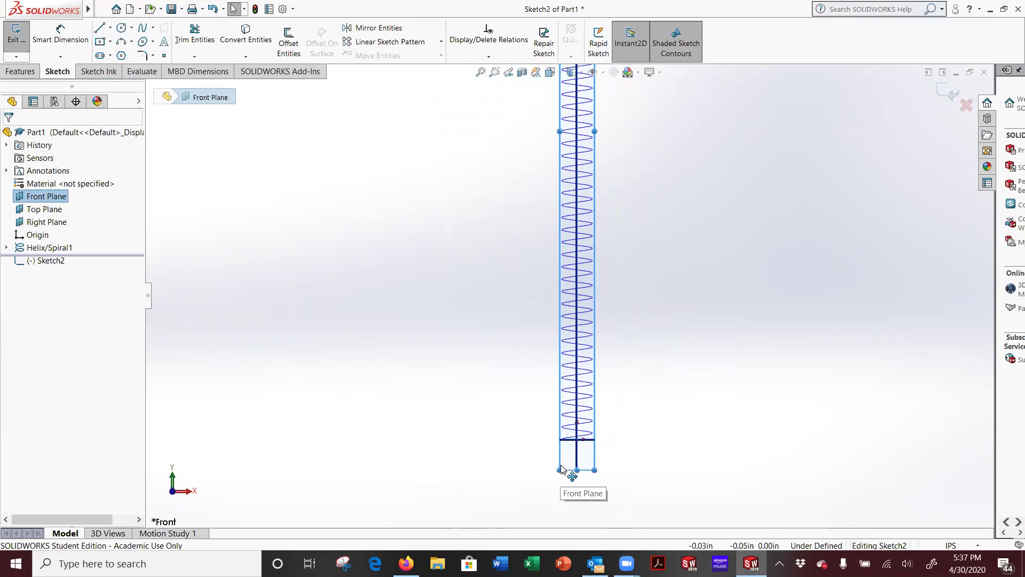
Sketch a circle of about 0.0027 in radius, centred on the Top Plane line just outside the helix's lower start point
{"action": "scroll", "coordinate": [577, 406], "scroll_direction": "down", "scroll_amount": 10}
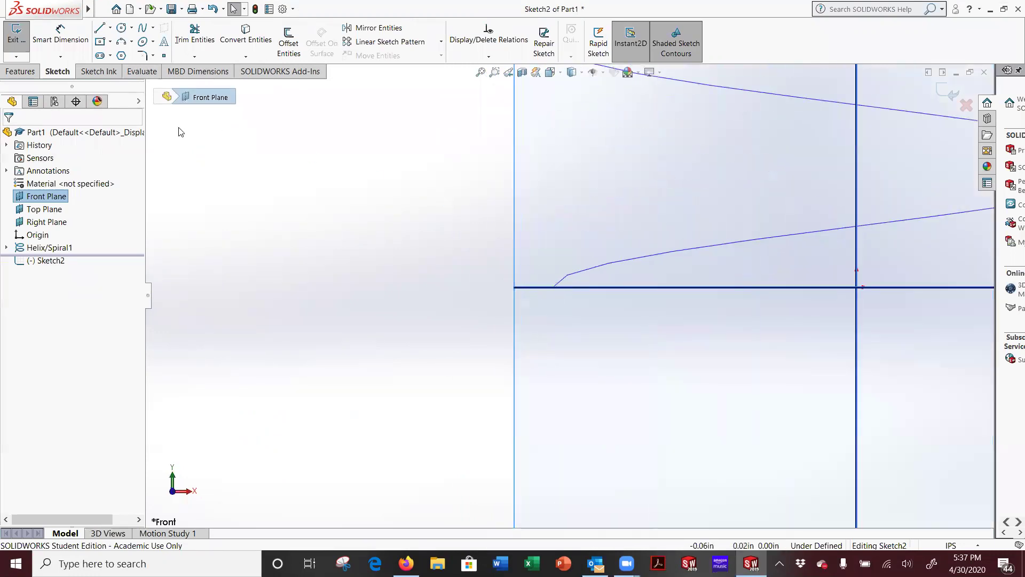
{"action": "key", "text": "alt+f"}
{"action": "key", "text": "Escape"}
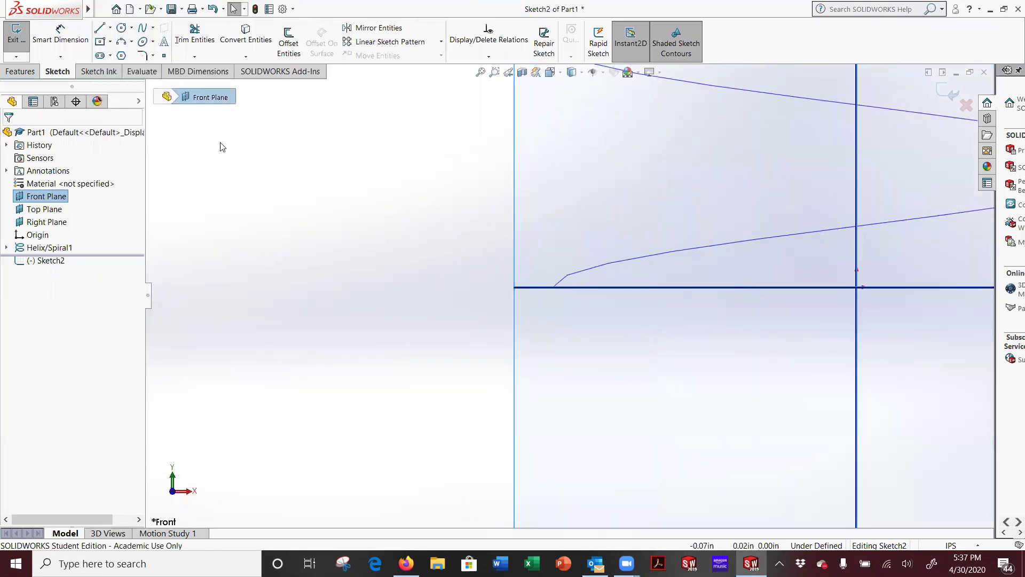
{"action": "left_click", "coordinate": [120, 27]}
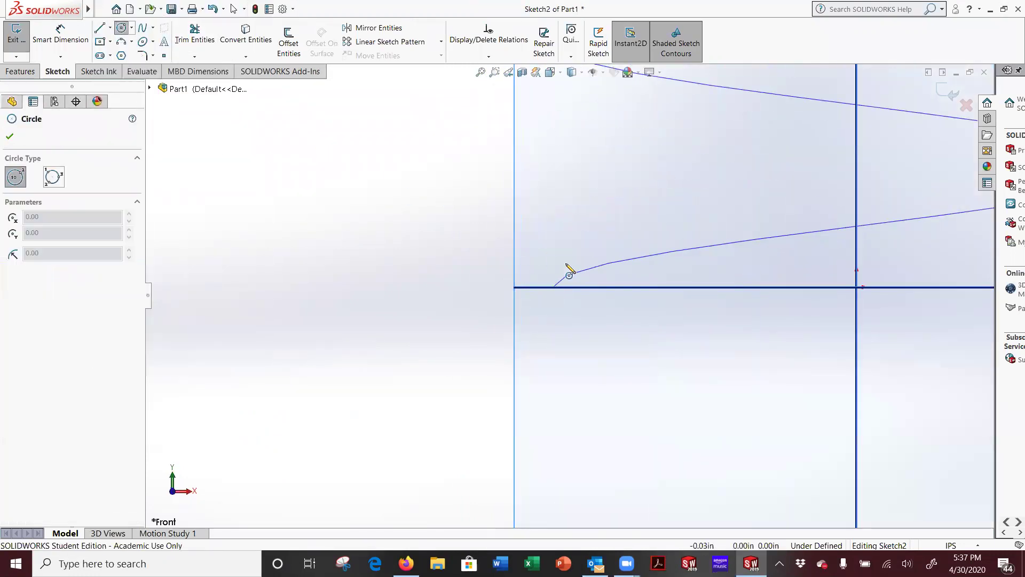
{"action": "left_click", "coordinate": [528, 287]}
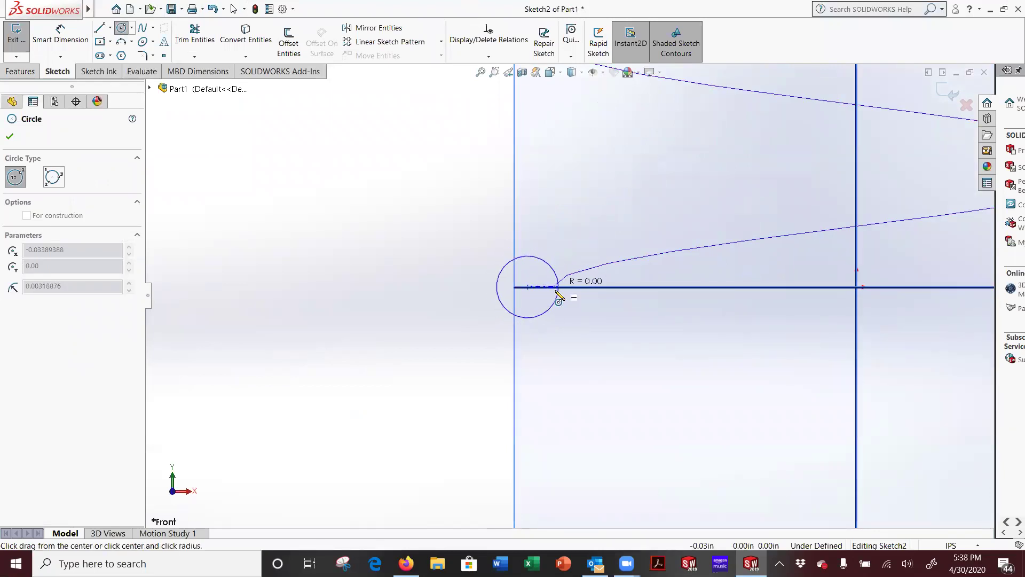
{"action": "left_click", "coordinate": [555, 294]}
{"action": "scroll", "coordinate": [550, 318], "scroll_direction": "up", "scroll_amount": 10}
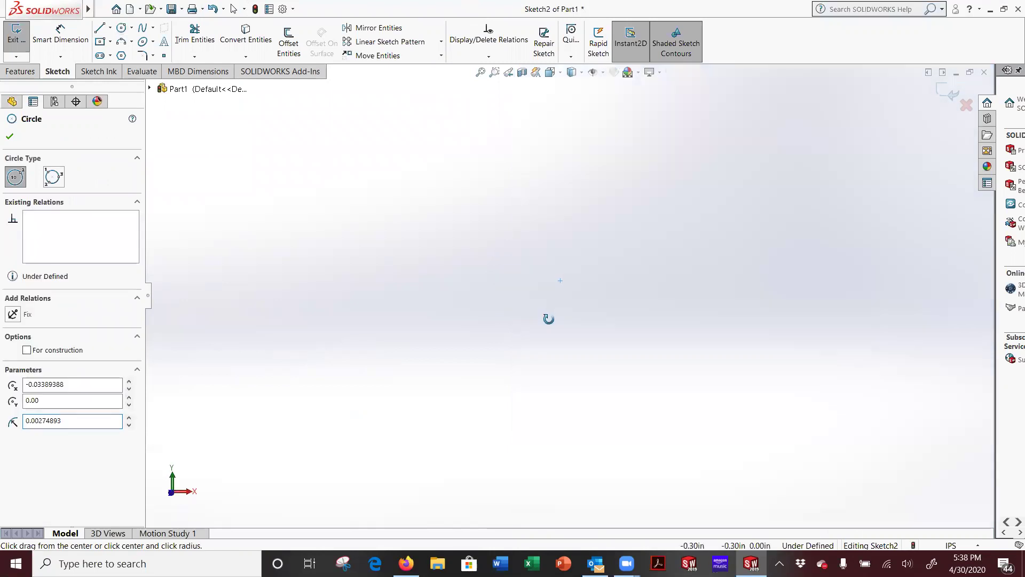
{"action": "key", "text": "Escape"}
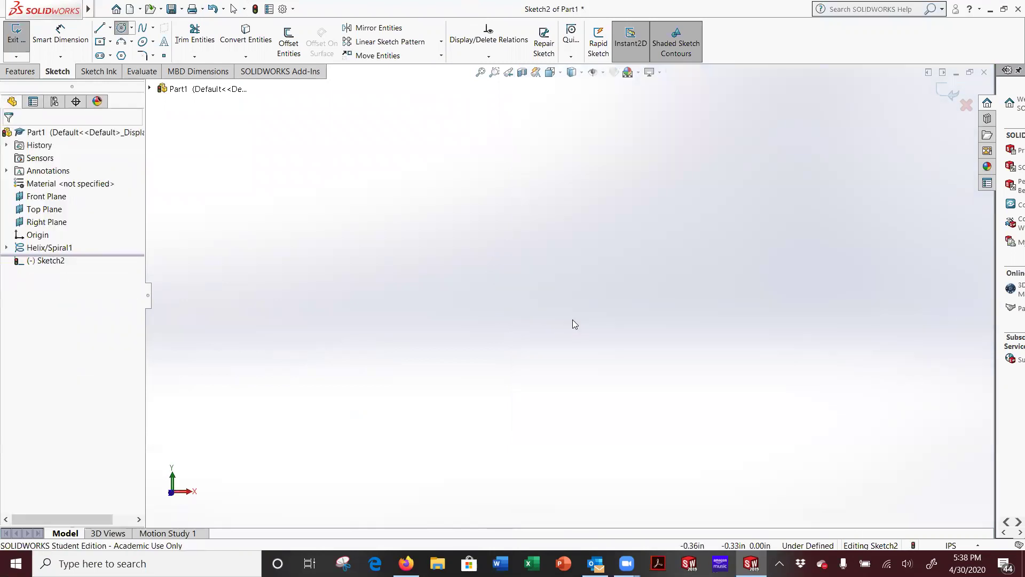
Move the small circle outward along the Top Plane line, away from the helix's start point, to about X -0.038 in
{"action": "scroll", "coordinate": [583, 316], "scroll_direction": "up", "scroll_amount": 4}
{"action": "scroll", "coordinate": [583, 320], "scroll_direction": "down", "scroll_amount": 6}
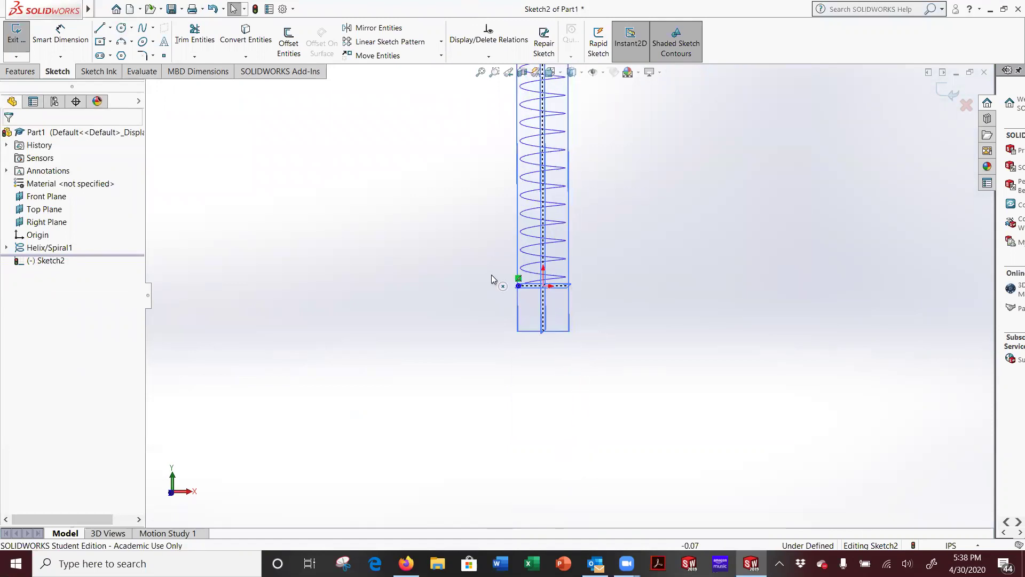
{"action": "scroll", "coordinate": [560, 303], "scroll_direction": "down", "scroll_amount": 8}
{"action": "mouse_move", "coordinate": [486, 327]}
{"action": "middle_mouse_down"}
{"action": "mouse_move", "coordinate": [474, 344]}
{"action": "mouse_move", "coordinate": [495, 275]}
{"action": "middle_mouse_up"}
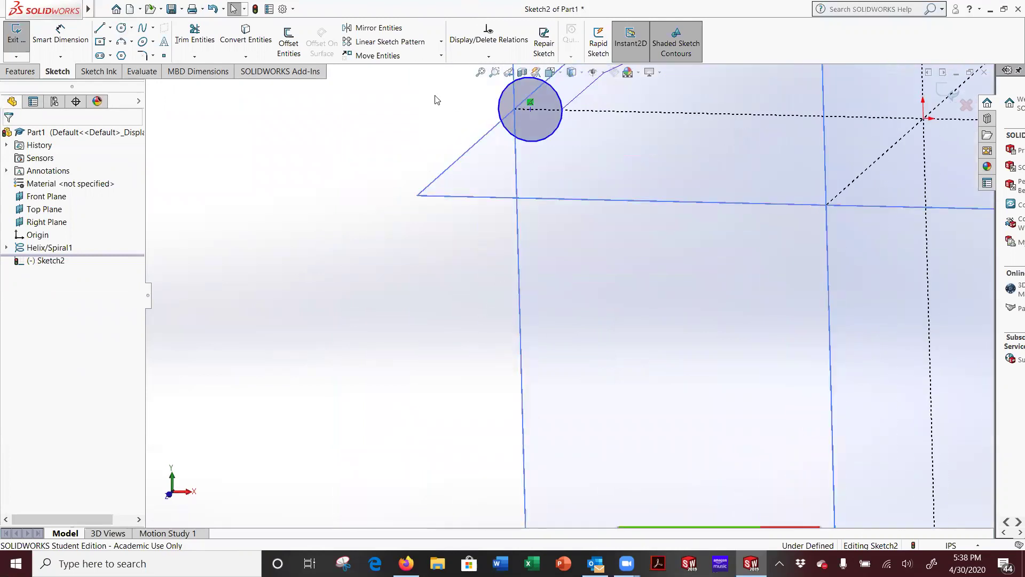
{"action": "scroll", "coordinate": [577, 107], "scroll_direction": "down", "scroll_amount": 3}
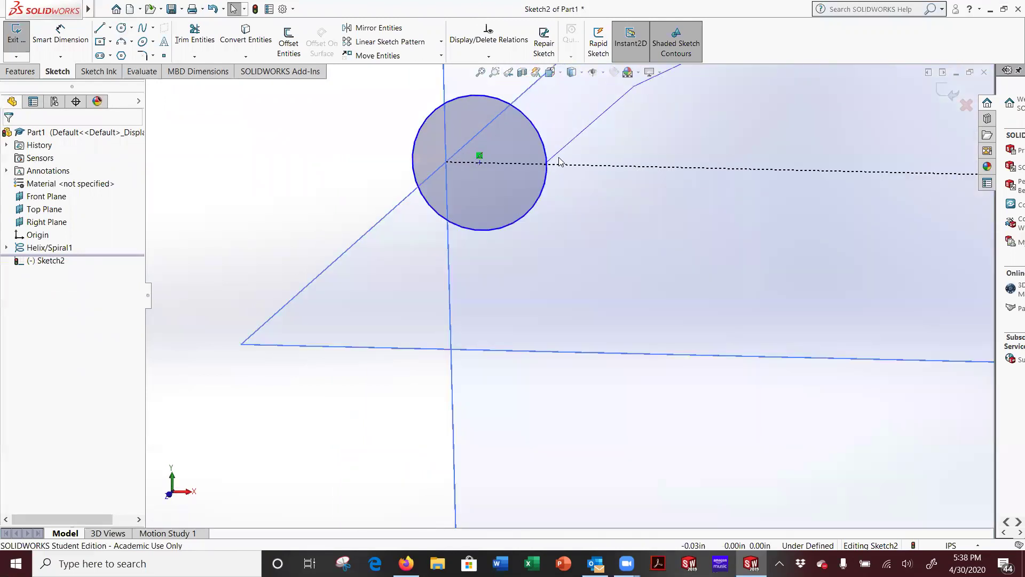
{"action": "left_click_drag", "start_coordinate": [482, 162], "coordinate": [385, 156]}
{"action": "key", "text": "Escape"}
{"action": "scroll", "coordinate": [550, 177], "scroll_direction": "down", "scroll_amount": 3}
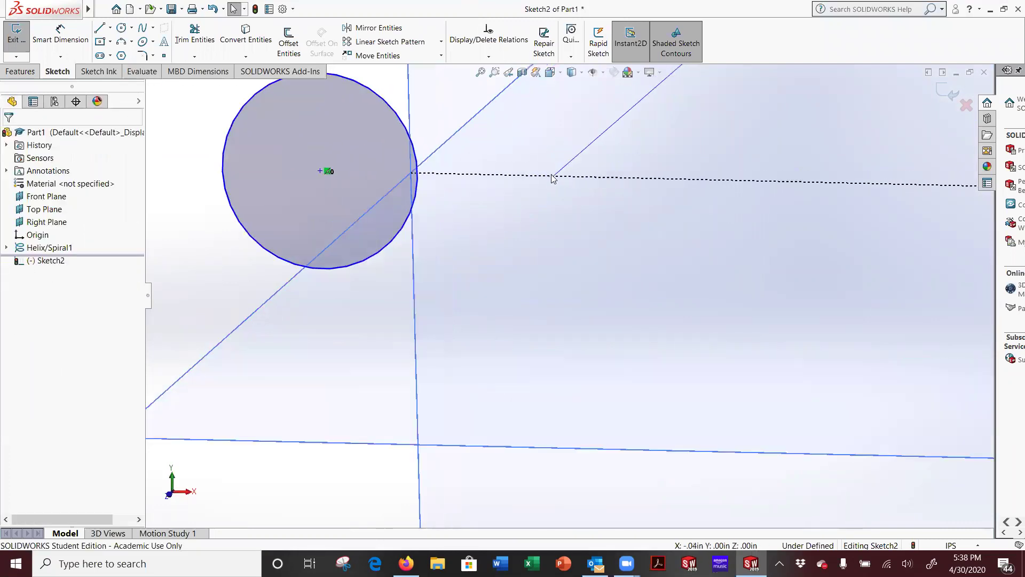
{"action": "left_click", "coordinate": [164, 56]}
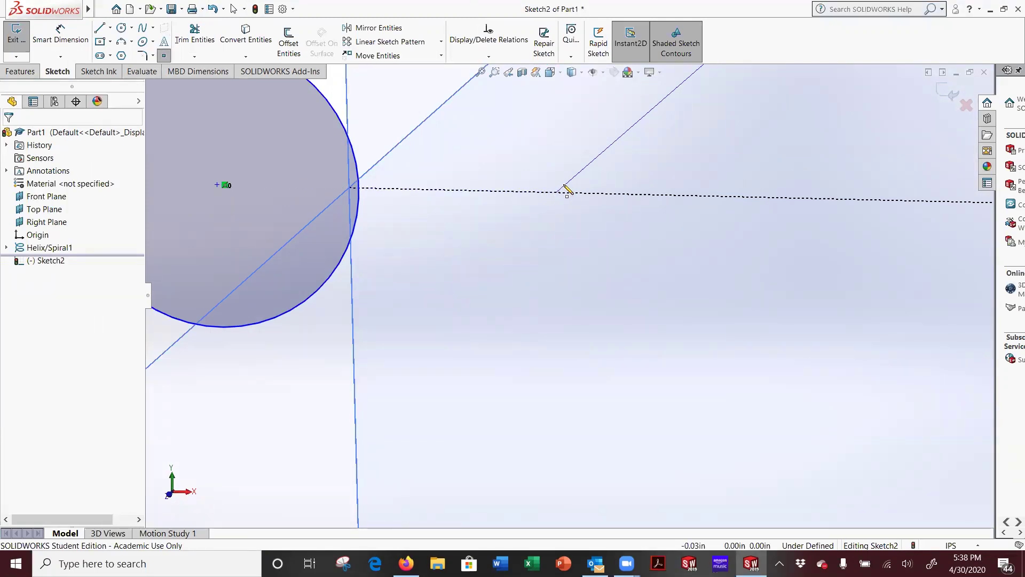
{"action": "key", "text": "Escape"}
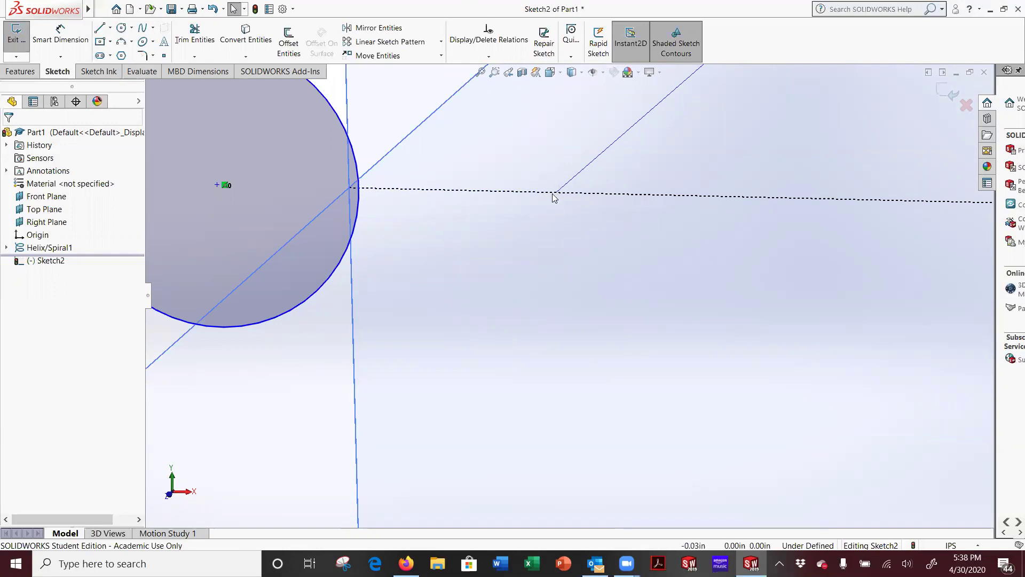
{"action": "scroll", "coordinate": [563, 196], "scroll_direction": "down", "scroll_amount": 5}
{"action": "scroll", "coordinate": [580, 251], "scroll_direction": "up", "scroll_amount": 4}
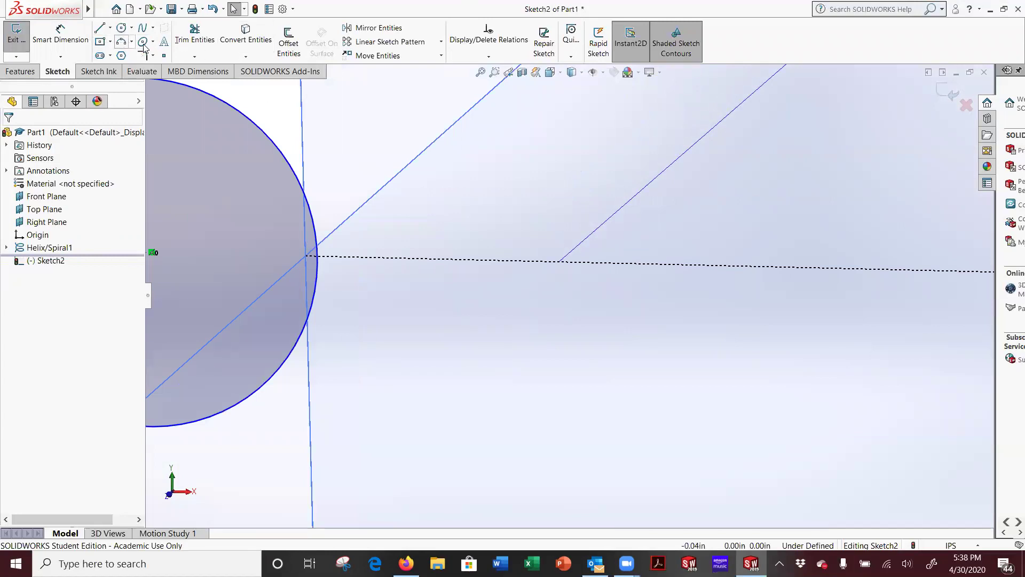
{"action": "left_click", "coordinate": [61, 33]}
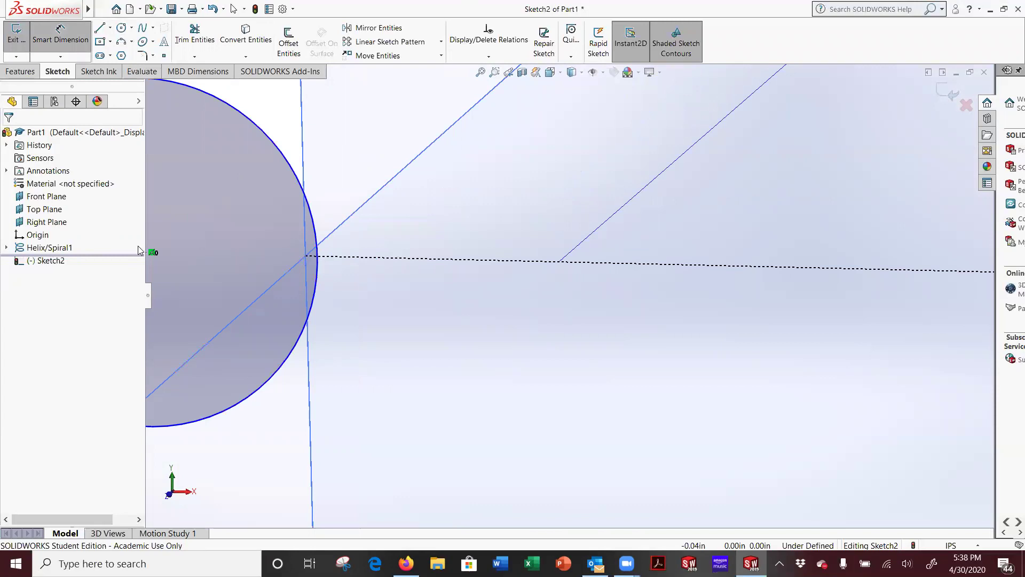
{"action": "scroll", "coordinate": [243, 257], "scroll_direction": "up", "scroll_amount": 2}
{"action": "left_click", "coordinate": [274, 267]}
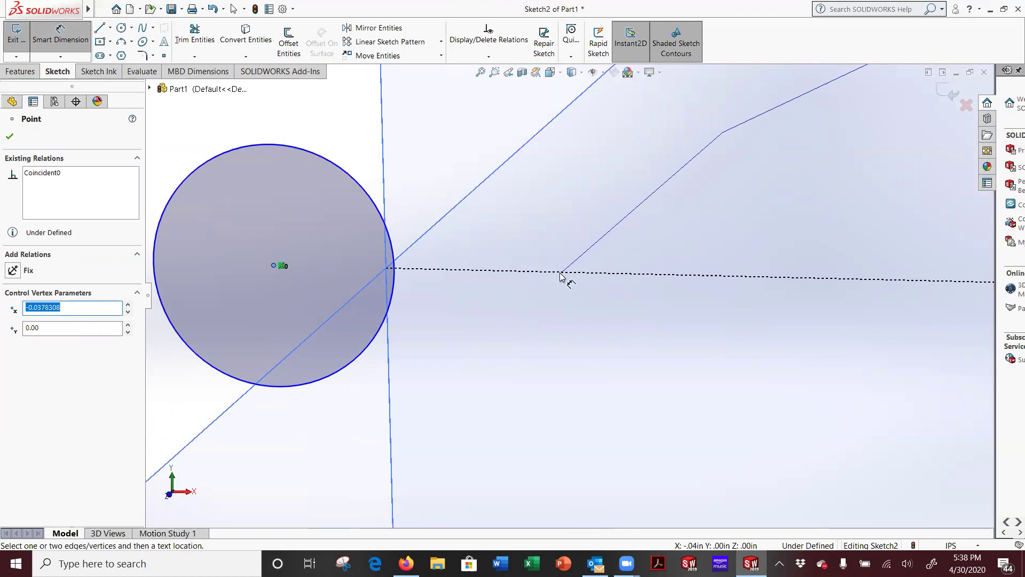
{"action": "key", "text": "Escape"}
{"action": "scroll", "coordinate": [562, 276], "scroll_direction": "down", "scroll_amount": 2}
{"action": "scroll", "coordinate": [563, 278], "scroll_direction": "up", "scroll_amount": 2}
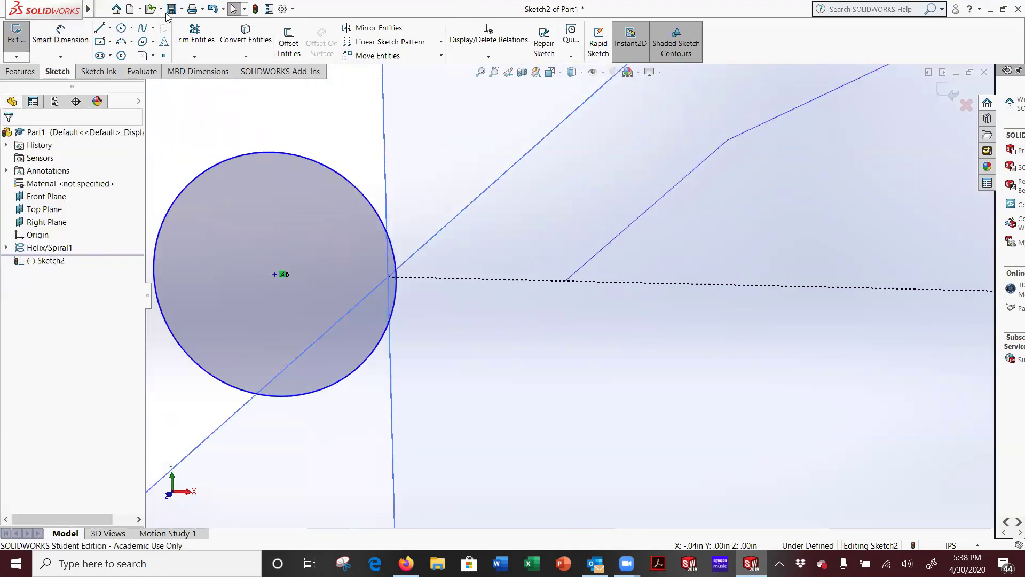
Convert the whole Helix/Spiral1 curve into a sketch entity in the circle's sketch with Convert Entities
{"action": "left_click", "coordinate": [248, 53]}
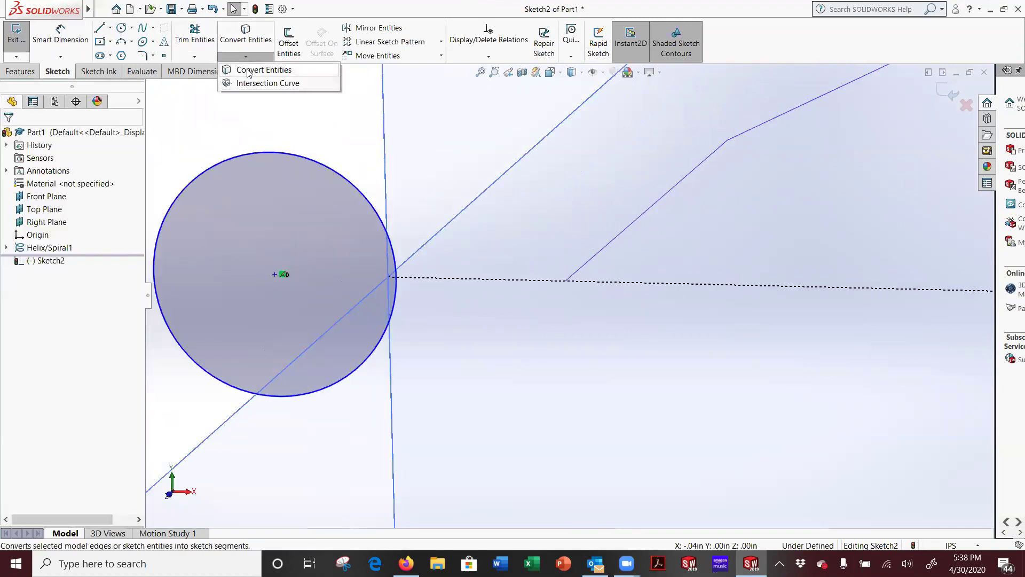
{"action": "left_click", "coordinate": [248, 71]}
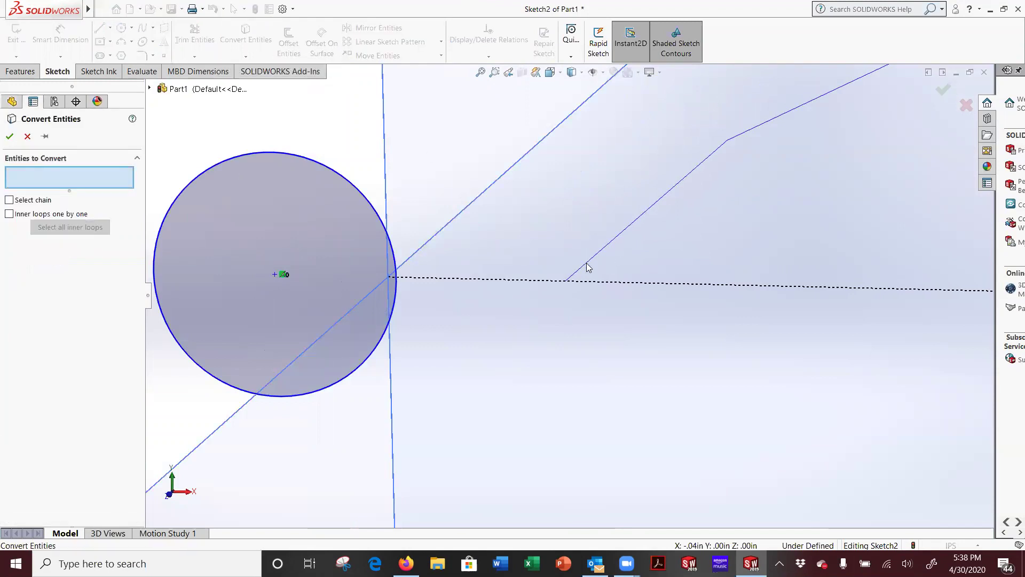
{"action": "scroll", "coordinate": [588, 267], "scroll_direction": "down", "scroll_amount": 2}
{"action": "scroll", "coordinate": [602, 266], "scroll_direction": "up", "scroll_amount": 5}
{"action": "middle_click_drag", "start_coordinate": [601, 266], "coordinate": [689, 211]}
{"action": "scroll", "coordinate": [586, 166], "scroll_direction": "up", "scroll_amount": 3}
{"action": "scroll", "coordinate": [586, 103], "scroll_direction": "up", "scroll_amount": 1}
{"action": "left_click", "coordinate": [150, 89]}
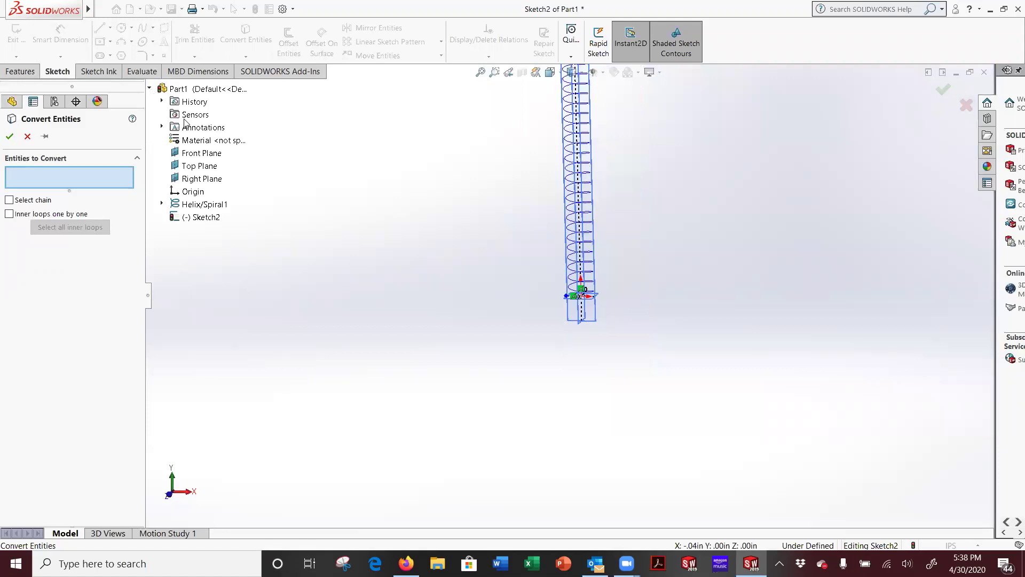
{"action": "left_click", "coordinate": [203, 204]}
{"action": "scroll", "coordinate": [541, 287], "scroll_direction": "down", "scroll_amount": 6}
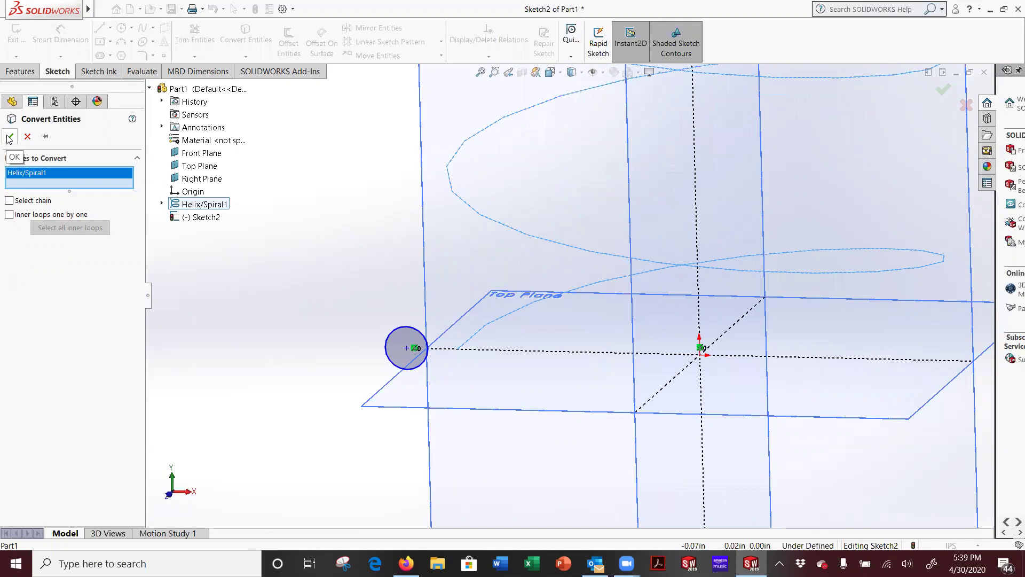
{"action": "left_click", "coordinate": [9, 137]}
Turn the spline converted from the helix into construction geometry
{"action": "scroll", "coordinate": [371, 216], "scroll_direction": "up", "scroll_amount": 3}
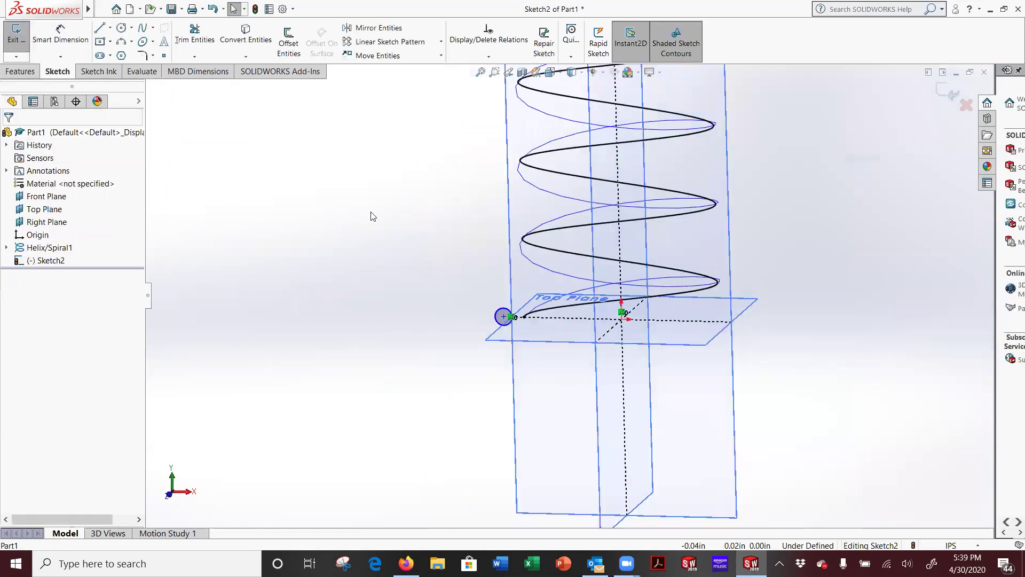
{"action": "scroll", "coordinate": [372, 216], "scroll_direction": "up", "scroll_amount": 3}
{"action": "middle_click_drag", "start_coordinate": [606, 262], "coordinate": [607, 288]}
{"action": "scroll", "coordinate": [607, 289], "scroll_direction": "down", "scroll_amount": 3}
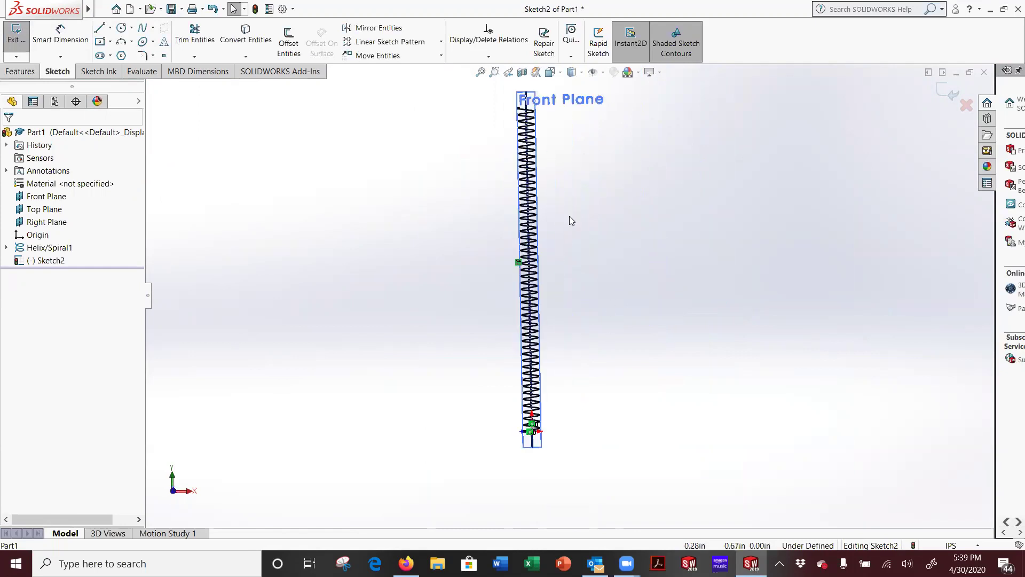
{"action": "left_click_drag", "start_coordinate": [471, 86], "coordinate": [580, 427]}
{"action": "left_click", "coordinate": [530, 416]}
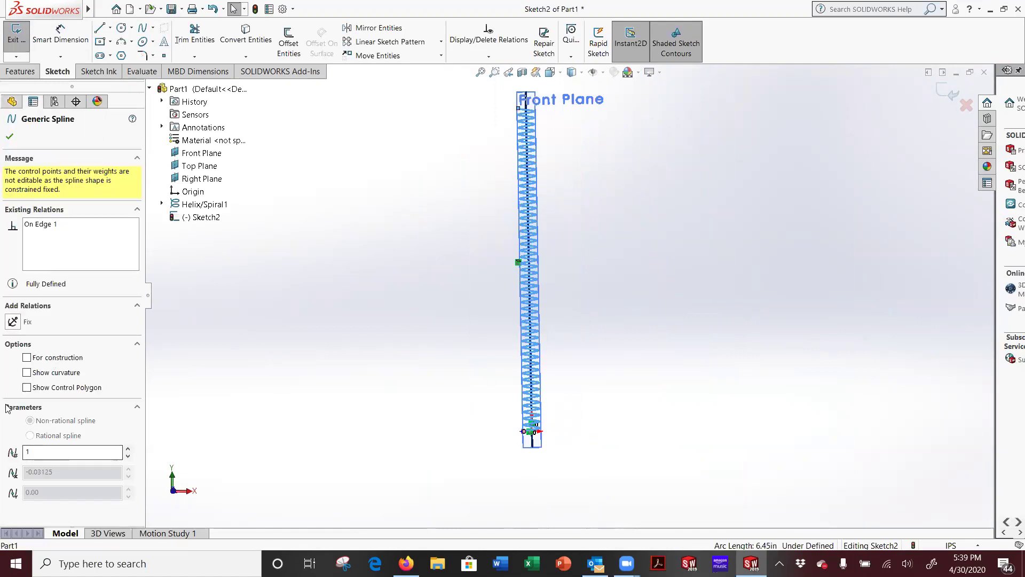
{"action": "left_click", "coordinate": [26, 357]}
{"action": "scroll", "coordinate": [619, 390], "scroll_direction": "down", "scroll_amount": 10}
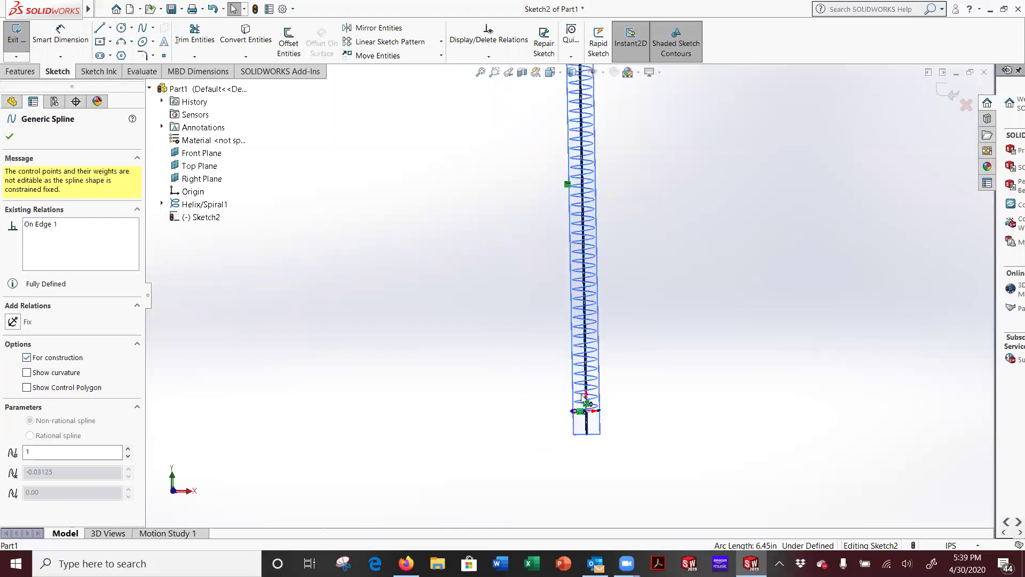
{"action": "scroll", "coordinate": [479, 368], "scroll_direction": "down", "scroll_amount": 10}
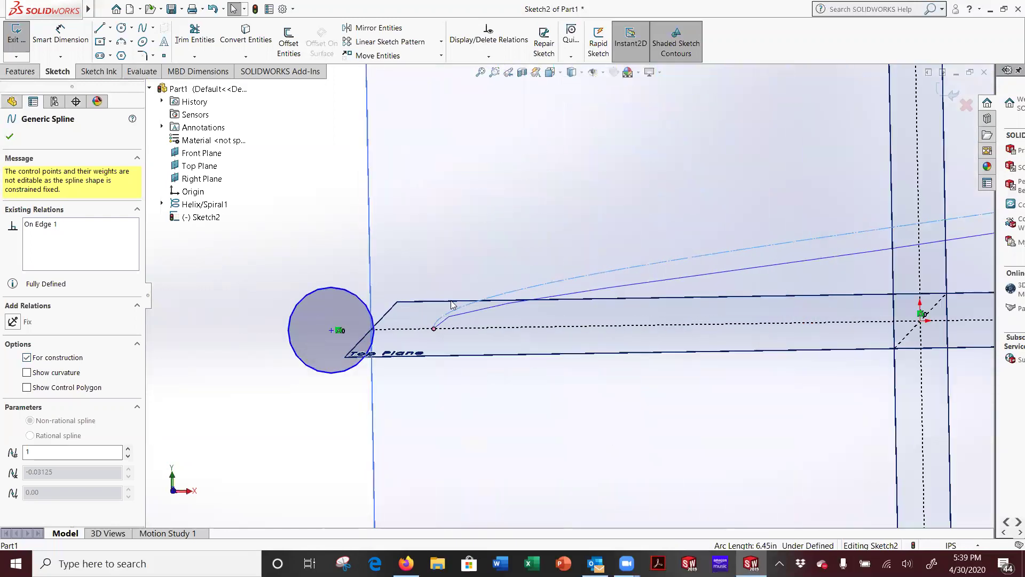
{"action": "key", "text": "Escape"}
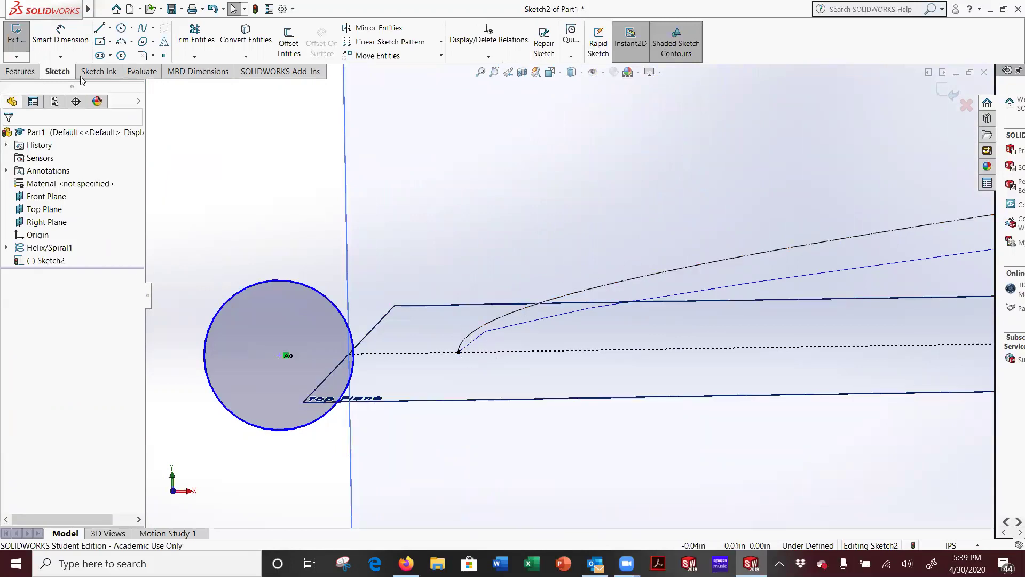
Dimension the horizontal distance from the small circle's centre to the converted spline's lower start point as (1/32)/2 in
{"action": "left_click", "coordinate": [366, 363]}
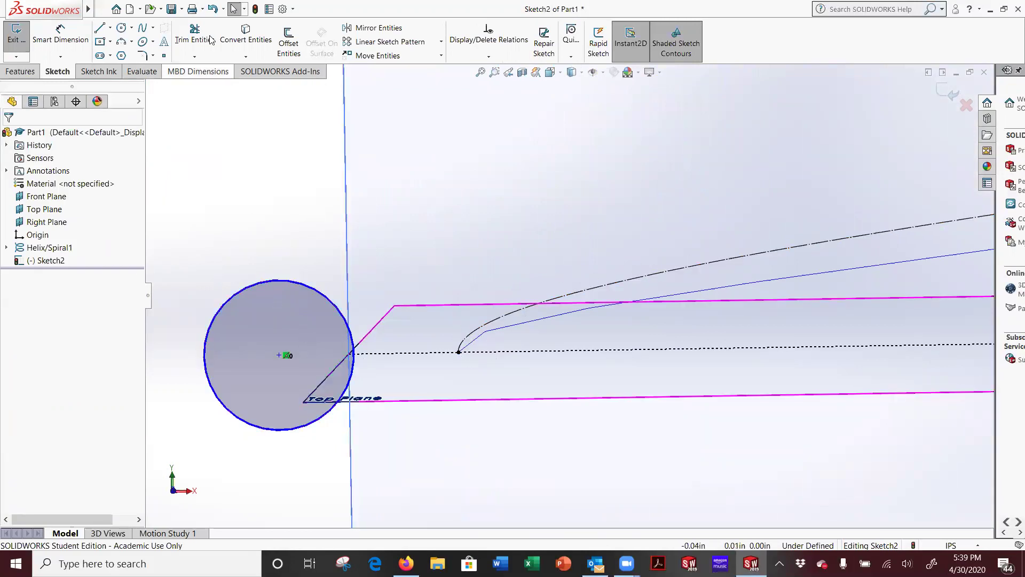
{"action": "left_click", "coordinate": [182, 34]}
{"action": "left_click", "coordinate": [67, 35]}
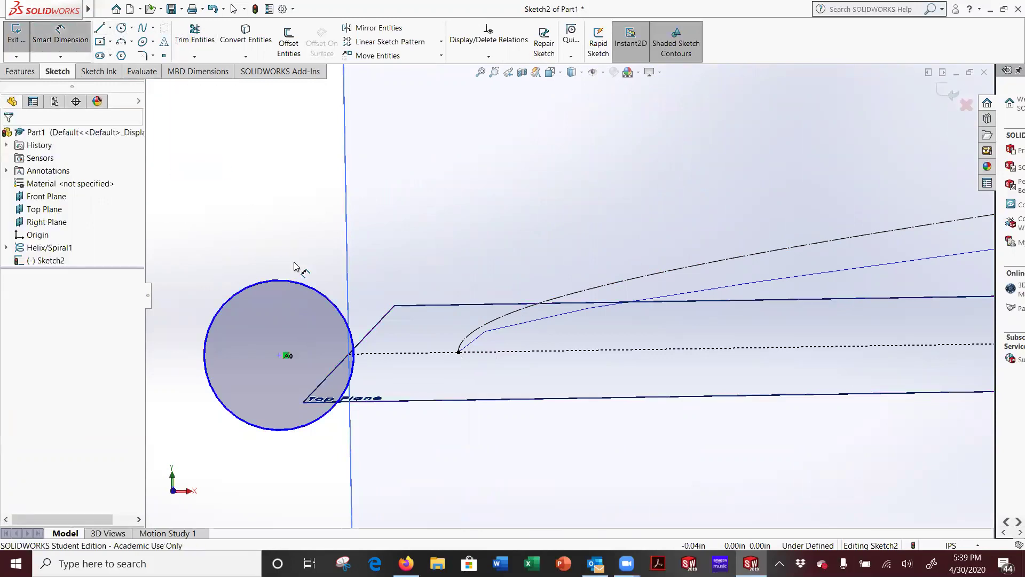
{"action": "left_click", "coordinate": [290, 283]}
{"action": "left_click", "coordinate": [459, 352]}
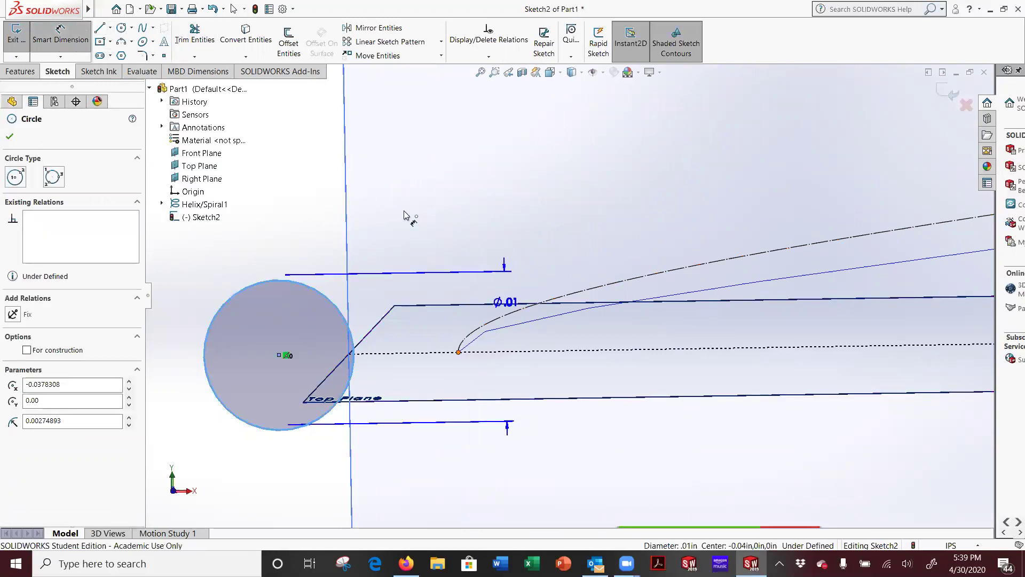
{"action": "left_click", "coordinate": [325, 178]}
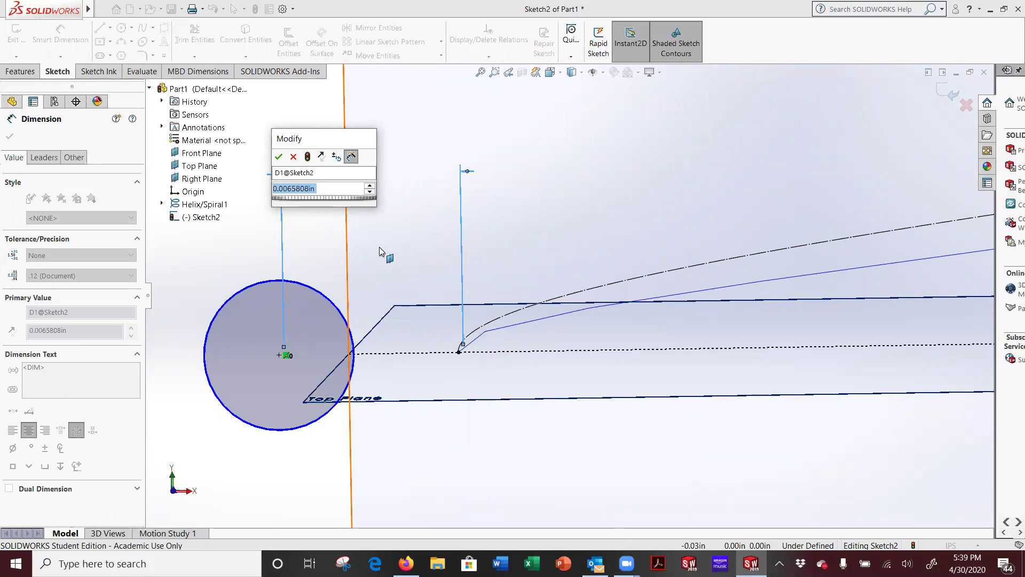
{"action": "type", "text": "1/35"}
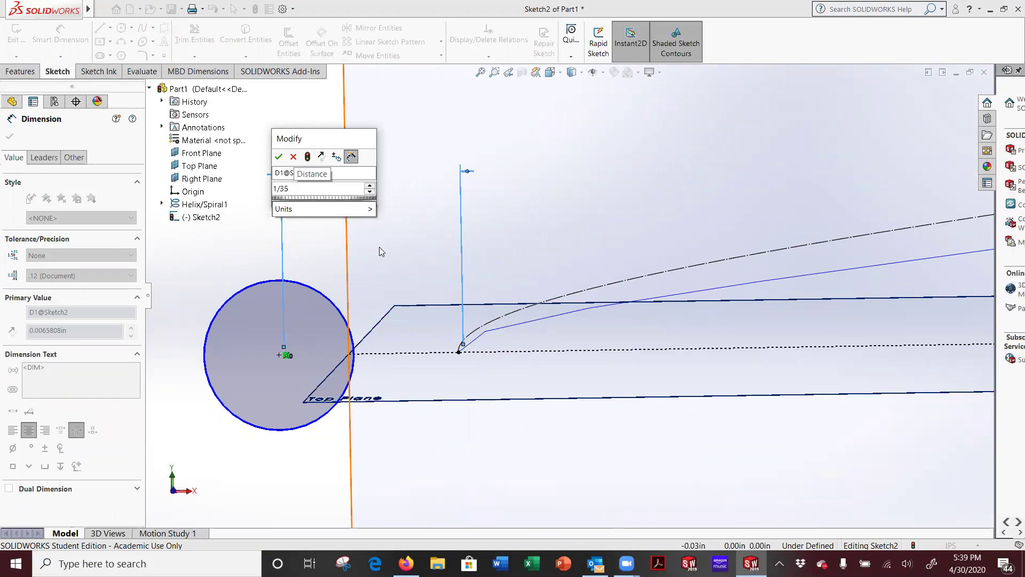
{"action": "key", "text": "BackSpace"}
{"action": "type", "text": "2"}
{"action": "left_click", "coordinate": [278, 189]}
{"action": "left_click", "coordinate": [298, 190]}
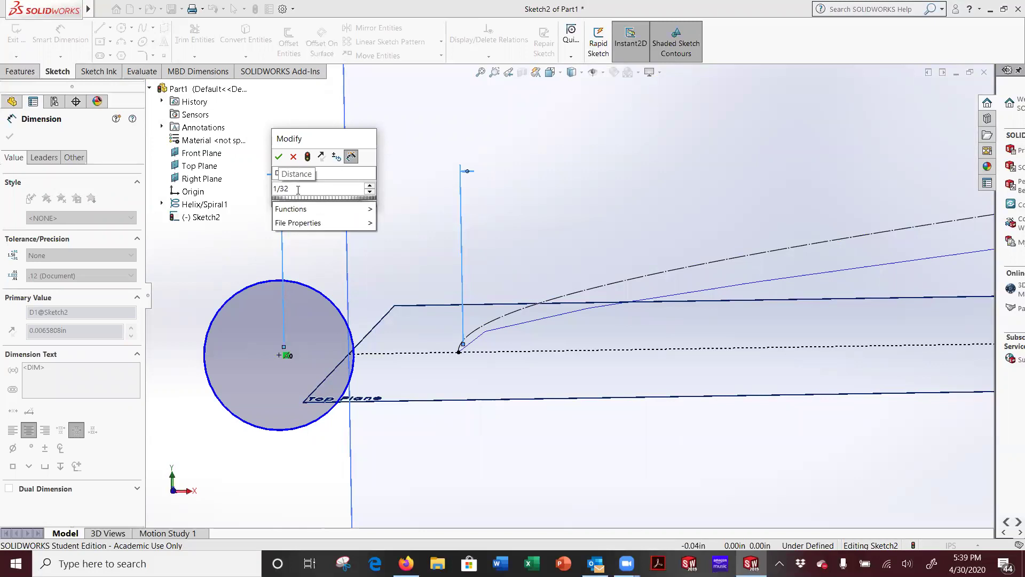
{"action": "type", "text": "("}
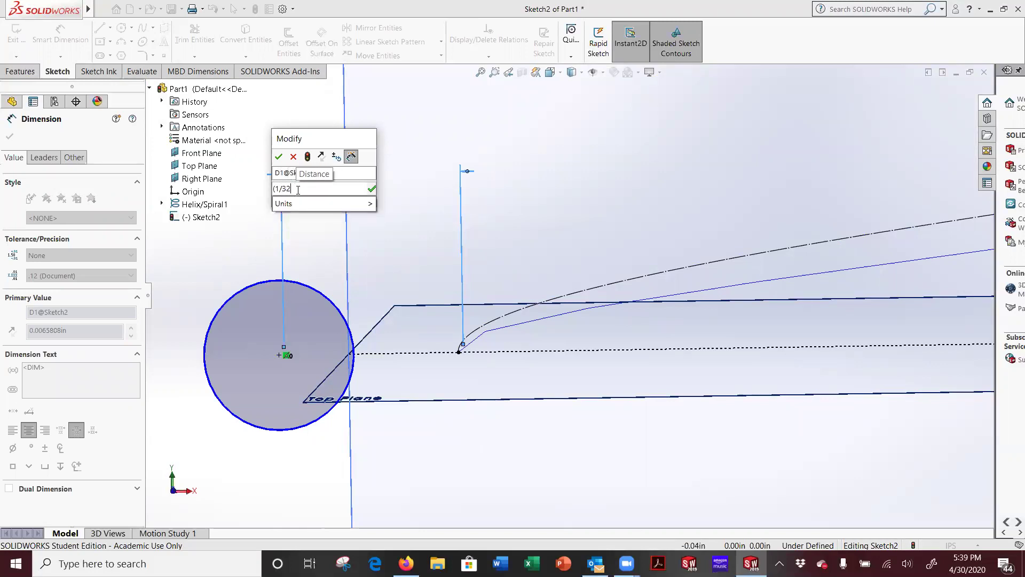
{"action": "type", "text": ")/2"}
{"action": "key", "text": "Return"}
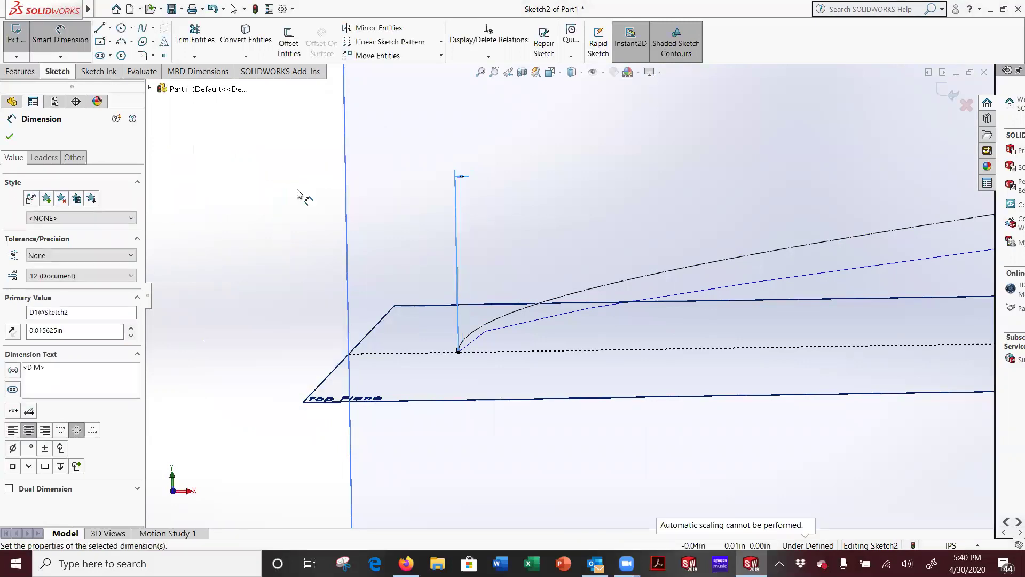
Dimension the small circle's diameter as 1/32 in
{"action": "scroll", "coordinate": [452, 370], "scroll_direction": "up", "scroll_amount": 3}
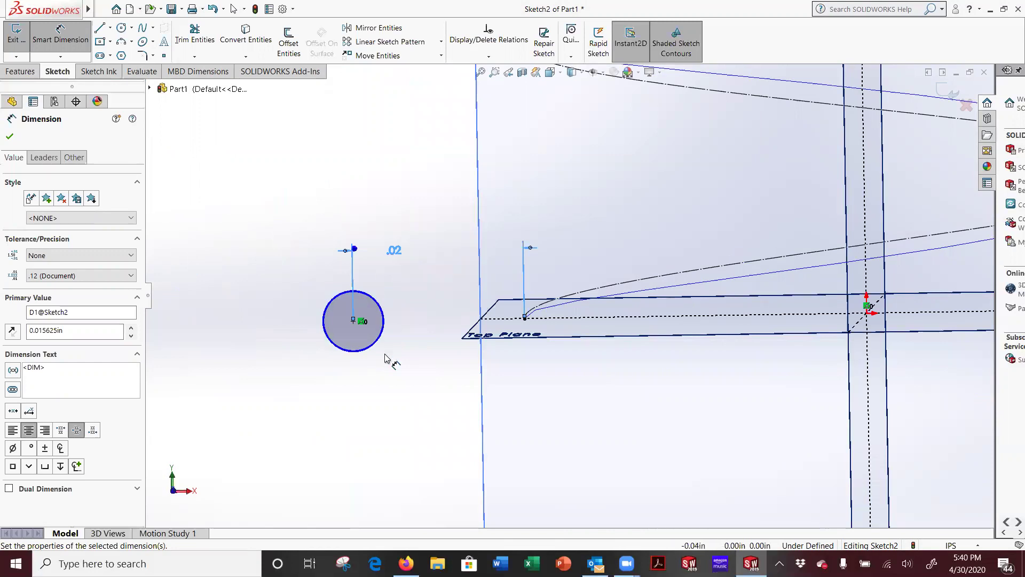
{"action": "left_click", "coordinate": [364, 353]}
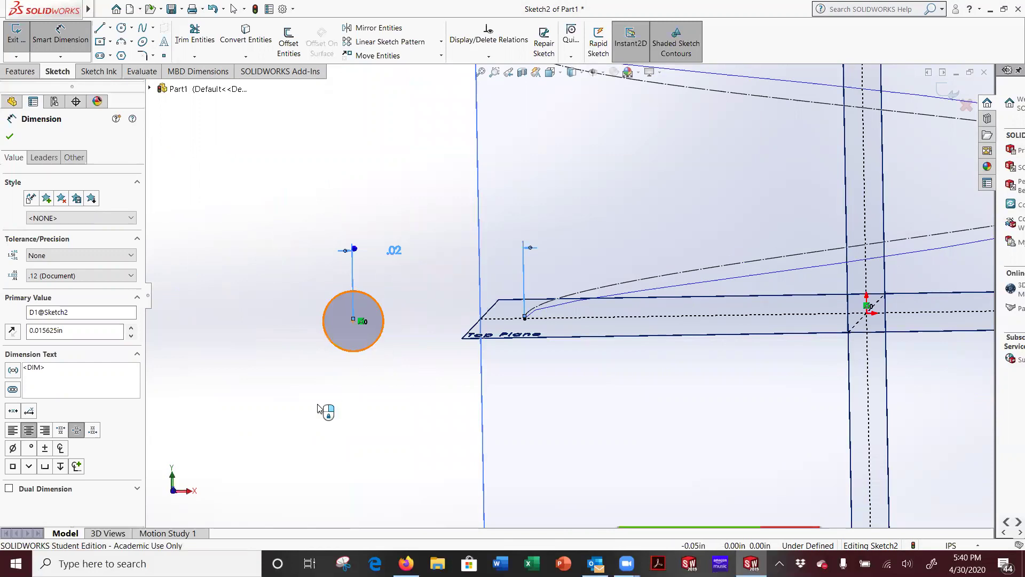
{"action": "left_click", "coordinate": [254, 398]}
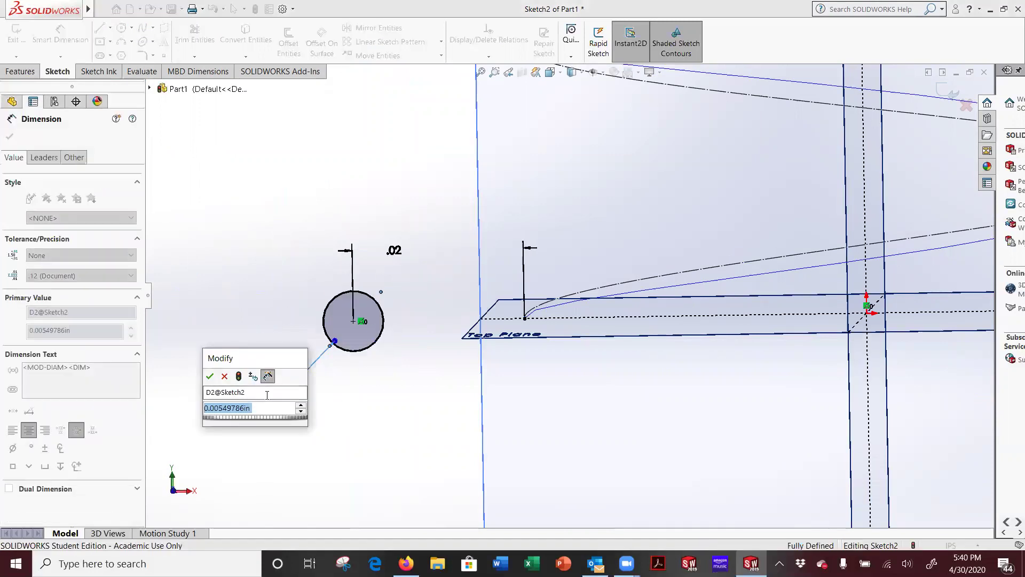
{"action": "type", "text": "1/32"}
{"action": "key", "text": "Return"}
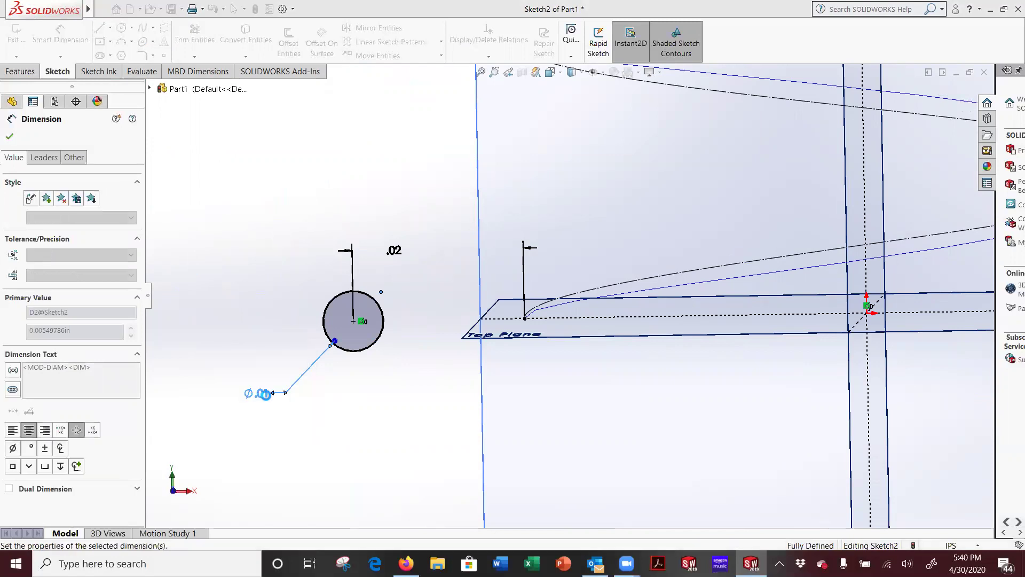
Set the wire circle's diameter to 1/64 in
{"action": "scroll", "coordinate": [401, 385], "scroll_direction": "down", "scroll_amount": 2}
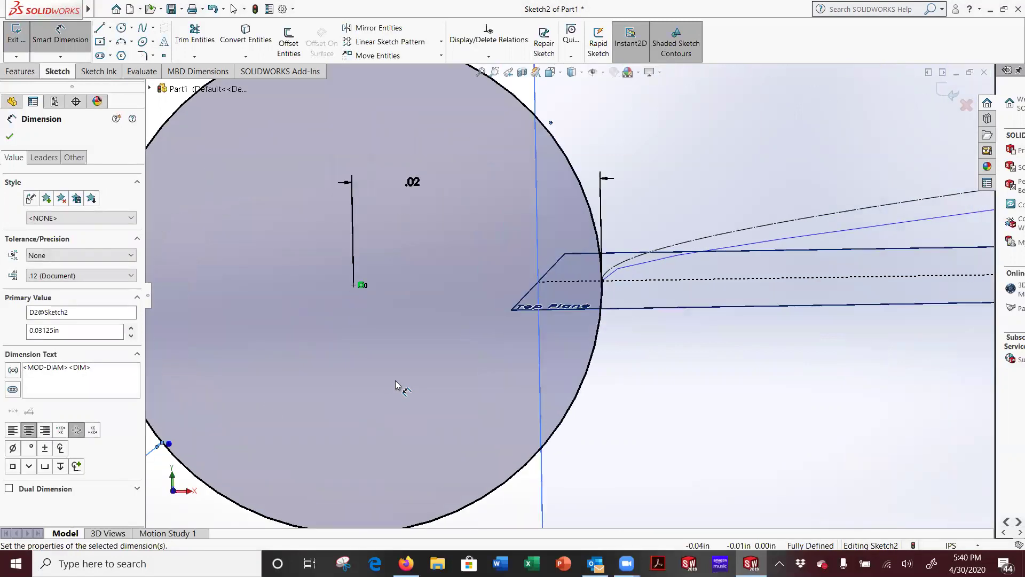
{"action": "scroll", "coordinate": [397, 384], "scroll_direction": "up", "scroll_amount": 3}
{"action": "scroll", "coordinate": [558, 262], "scroll_direction": "down", "scroll_amount": 4}
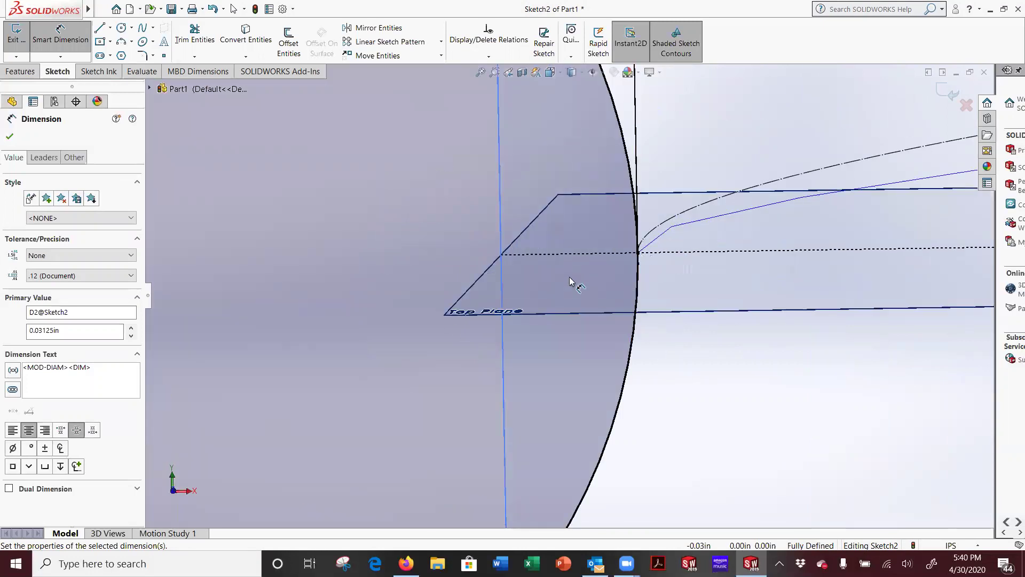
{"action": "scroll", "coordinate": [455, 275], "scroll_direction": "up", "scroll_amount": 3}
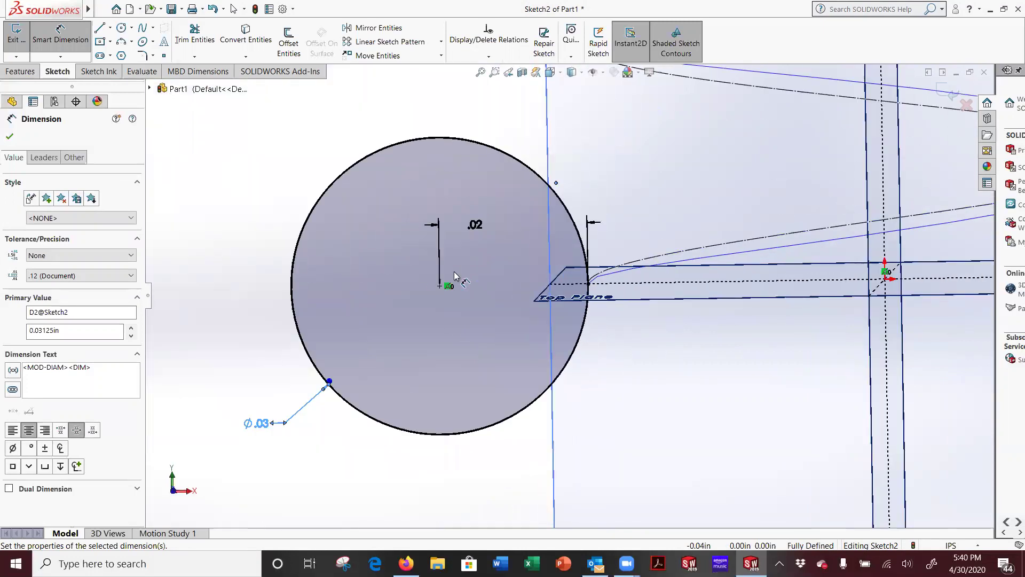
{"action": "scroll", "coordinate": [406, 339], "scroll_direction": "up", "scroll_amount": 4}
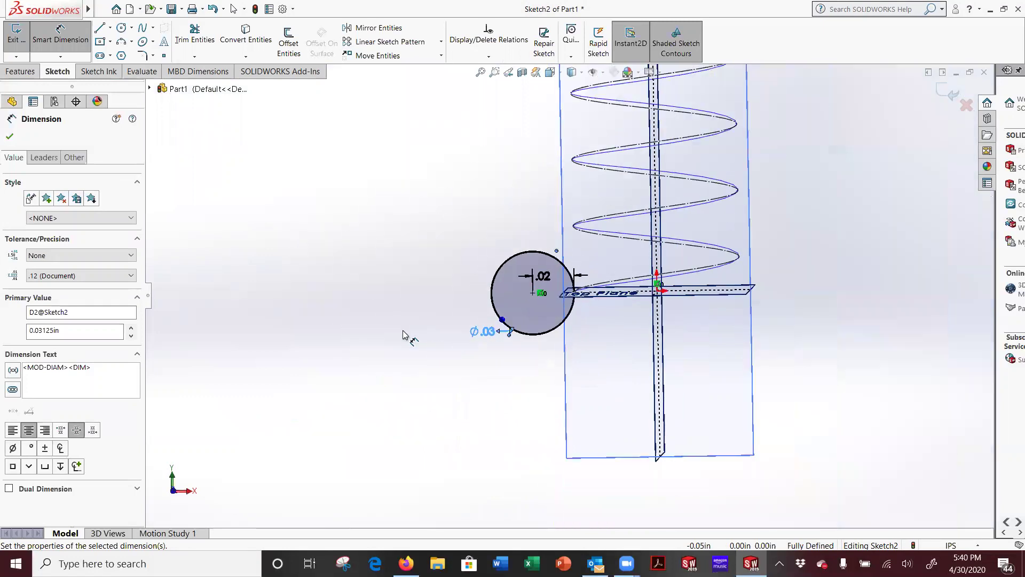
{"action": "mouse_move", "coordinate": [408, 339]}
{"action": "middle_mouse_down"}
{"action": "mouse_move", "coordinate": [436, 363]}
{"action": "mouse_move", "coordinate": [380, 379]}
{"action": "mouse_move", "coordinate": [526, 339]}
{"action": "middle_mouse_up"}
{"action": "double_click", "coordinate": [517, 324]}
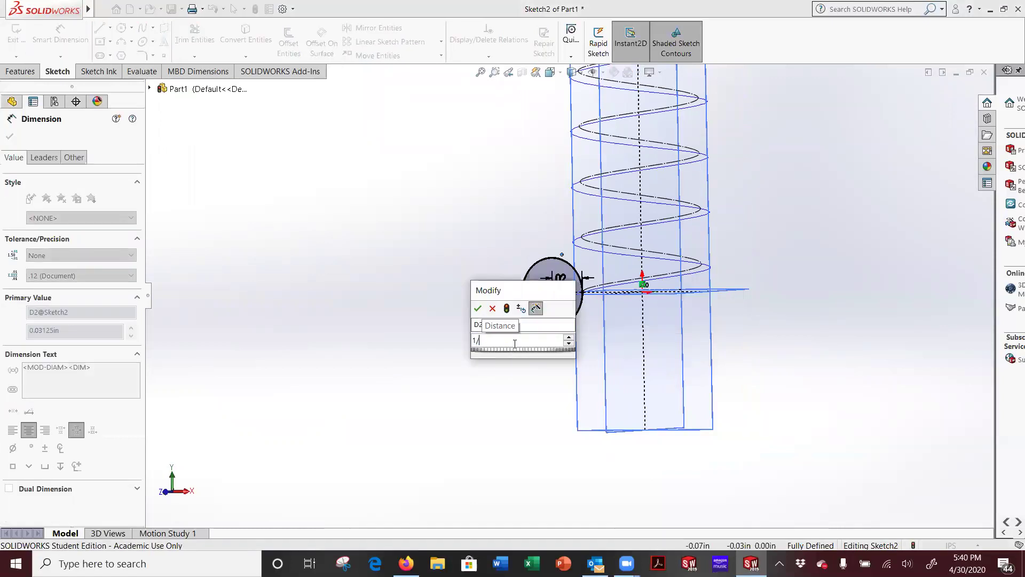
{"action": "type", "text": "1/6"}
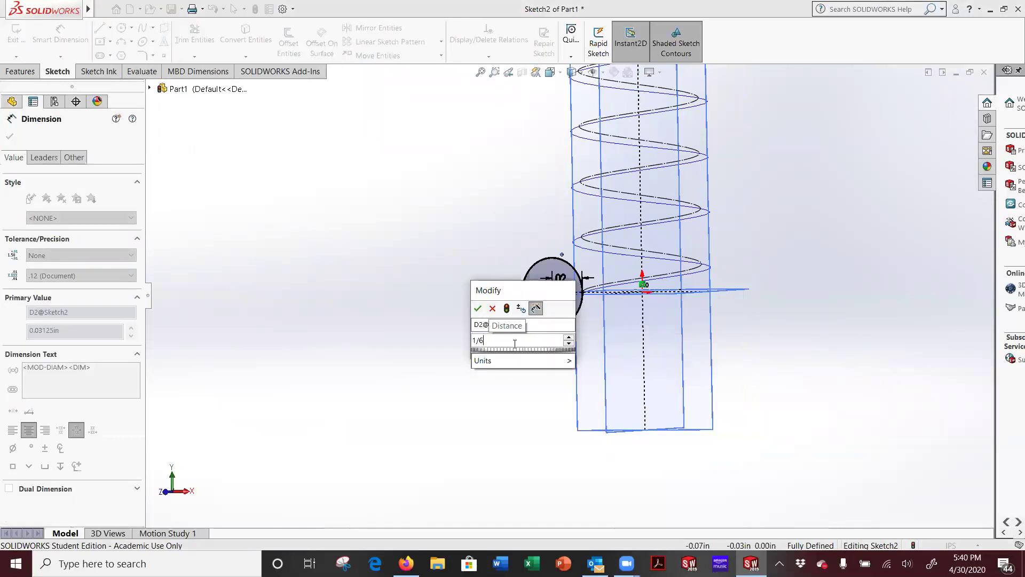
{"action": "type", "text": "24"}
{"action": "key", "text": "Return"}
Set the distance from the circle's centre to the helix's start point to 0.015625/2 in and finish dimensioning
{"action": "scroll", "coordinate": [572, 298], "scroll_direction": "down", "scroll_amount": 3}
{"action": "scroll", "coordinate": [573, 297], "scroll_direction": "down", "scroll_amount": 2}
{"action": "middle_click_drag", "start_coordinate": [584, 284], "coordinate": [551, 237]}
{"action": "scroll", "coordinate": [551, 237], "scroll_direction": "down", "scroll_amount": 2}
{"action": "left_click", "coordinate": [584, 196]}
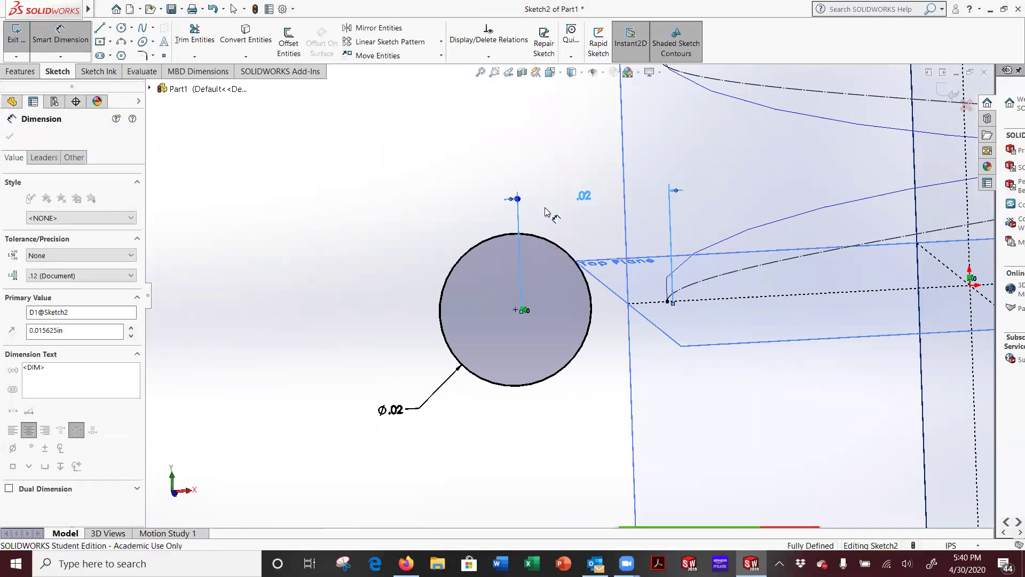
{"action": "double_click", "coordinate": [462, 366]}
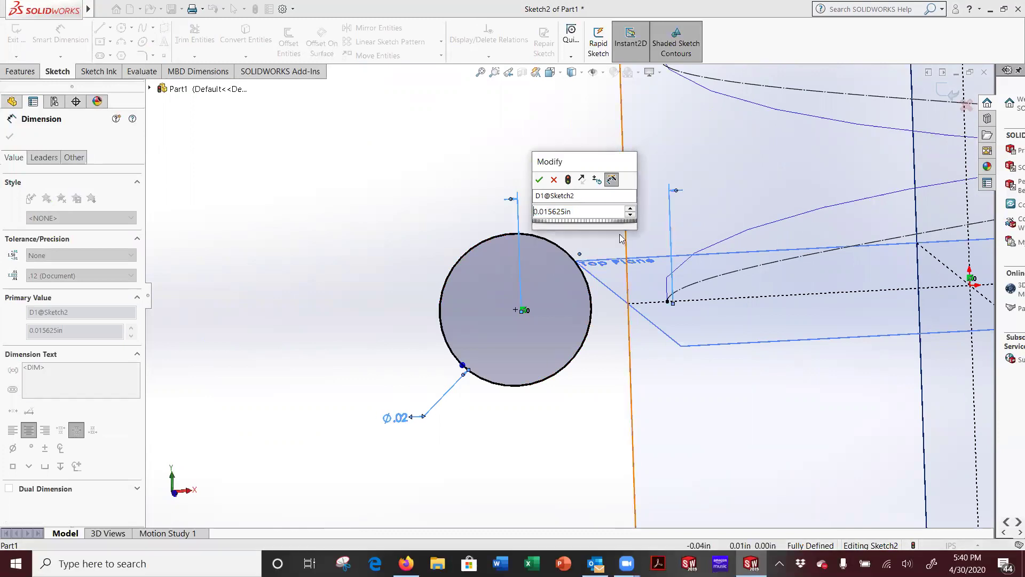
{"action": "type", "text": "/2"}
{"action": "key", "text": "Return"}
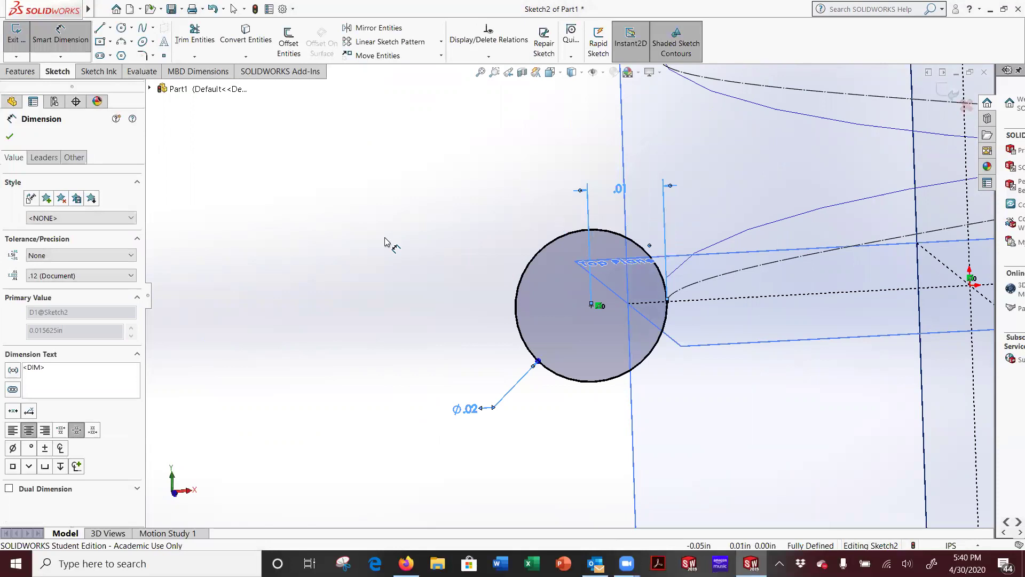
{"action": "left_click", "coordinate": [9, 138]}
Start a Swept Boss/Base with the wire circle at the helix's start as the sketch profile
{"action": "scroll", "coordinate": [384, 306], "scroll_direction": "up", "scroll_amount": 6}
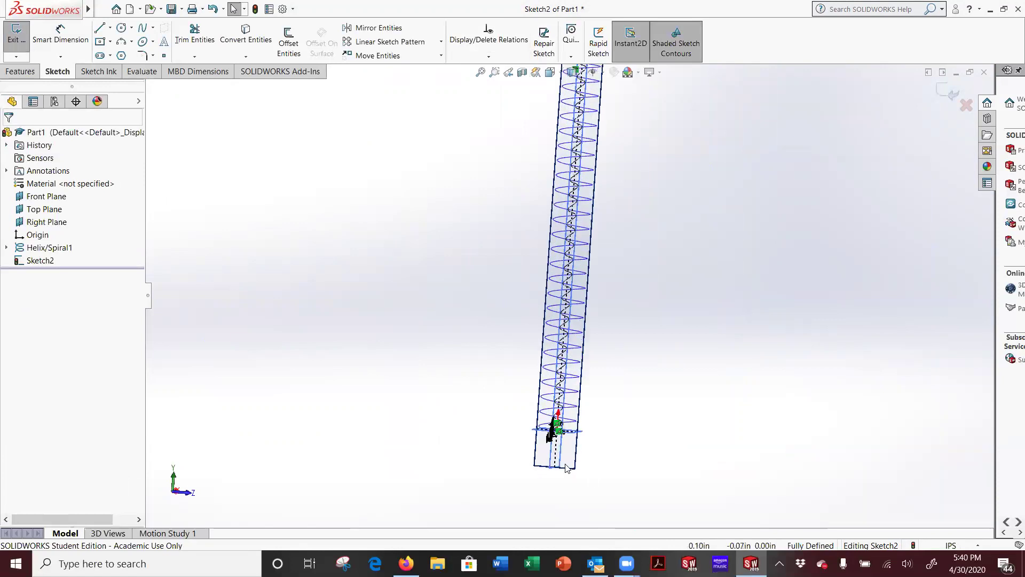
{"action": "scroll", "coordinate": [563, 466], "scroll_direction": "down", "scroll_amount": 6}
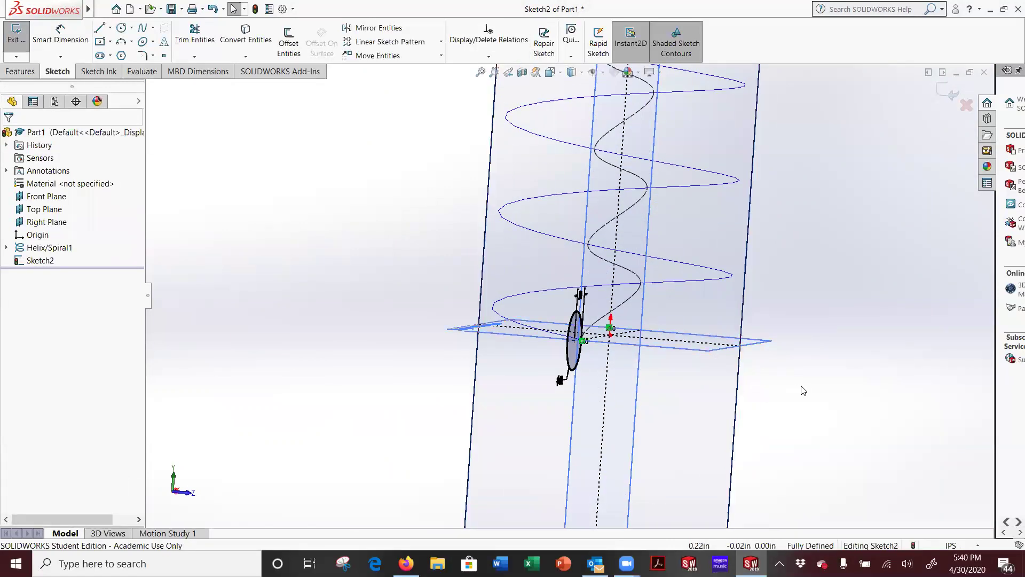
{"action": "mouse_move", "coordinate": [804, 391]}
{"action": "middle_mouse_down"}
{"action": "mouse_move", "coordinate": [813, 380]}
{"action": "mouse_move", "coordinate": [859, 394]}
{"action": "mouse_move", "coordinate": [876, 439]}
{"action": "middle_mouse_up"}
{"action": "left_click", "coordinate": [20, 71]}
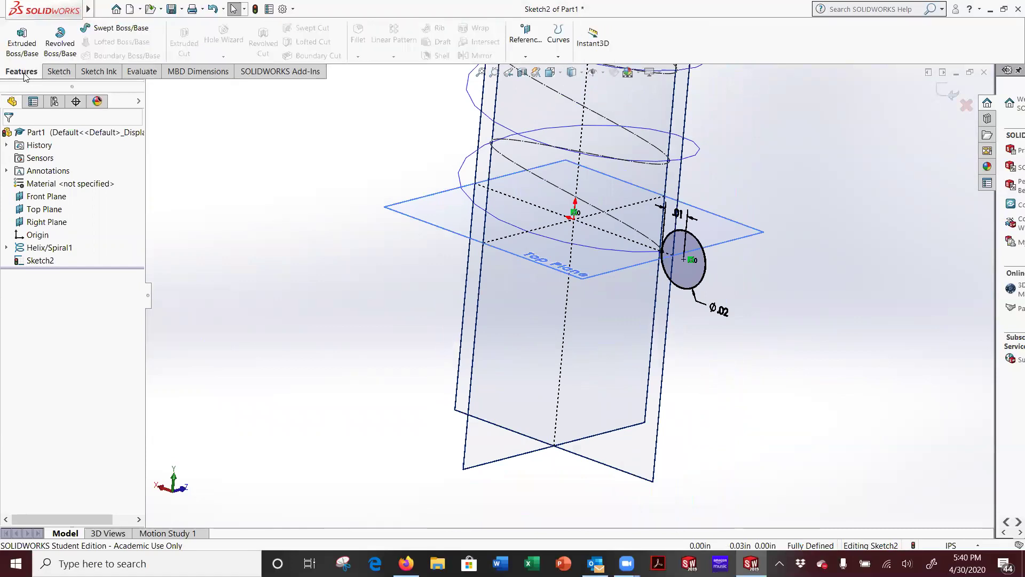
{"action": "left_click", "coordinate": [111, 29]}
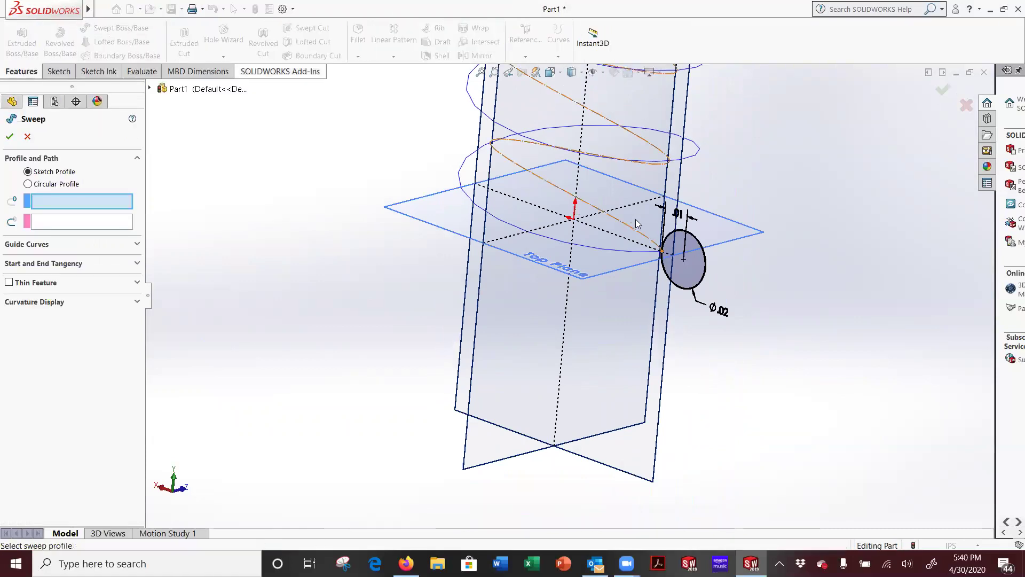
{"action": "left_click", "coordinate": [709, 270]}
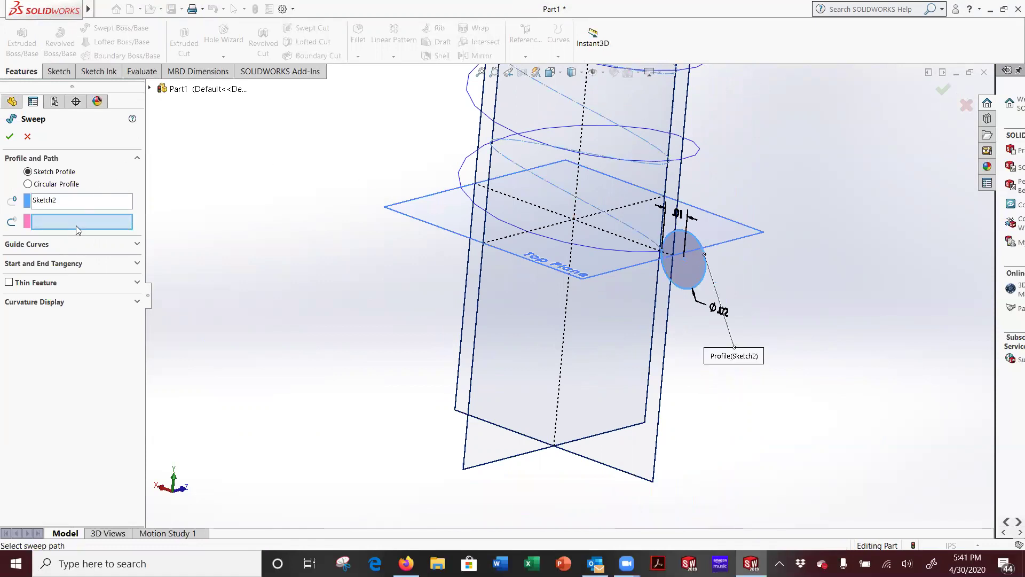
Use the helix as the sweep path and create the solid spring coil
{"action": "key", "text": "z"}
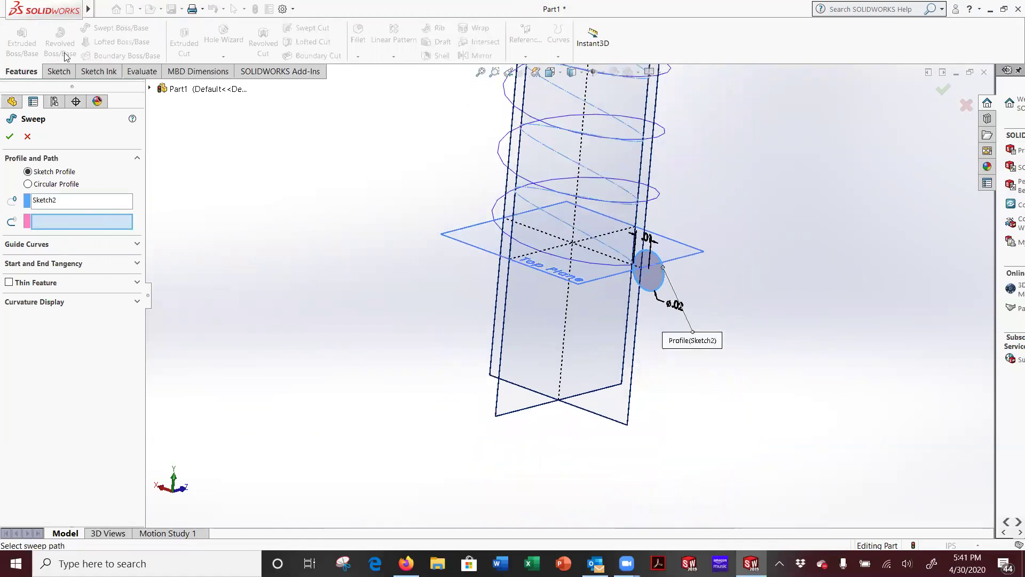
{"action": "left_click", "coordinate": [574, 267]}
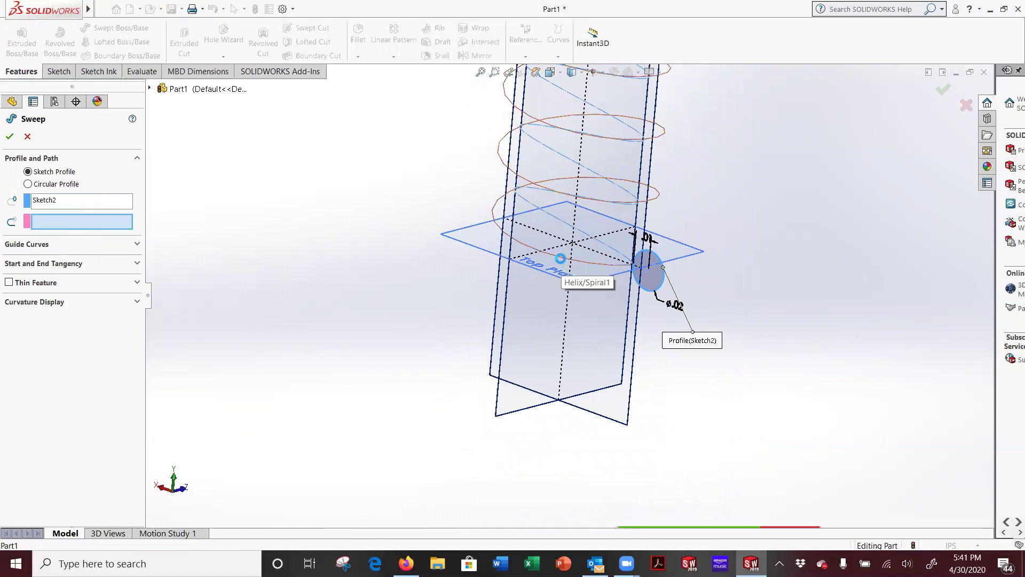
{"action": "key", "text": "z"}
{"action": "key", "text": "z"}
{"action": "key", "text": "z"}
{"action": "key", "text": "z"}
{"action": "key", "text": "z"}
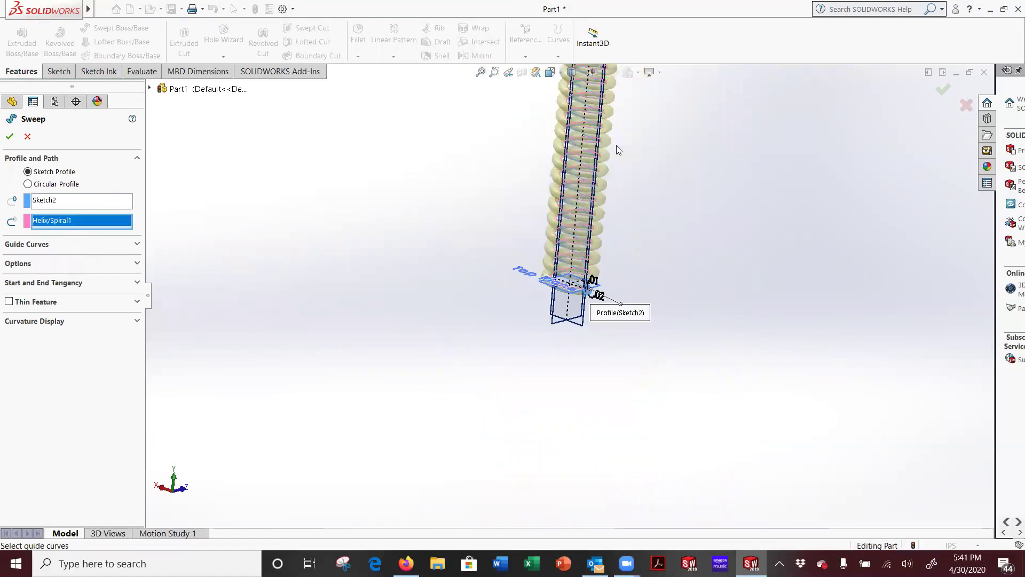
{"action": "scroll", "coordinate": [610, 144], "scroll_direction": "down", "scroll_amount": 5}
{"action": "scroll", "coordinate": [631, 214], "scroll_direction": "down", "scroll_amount": 3}
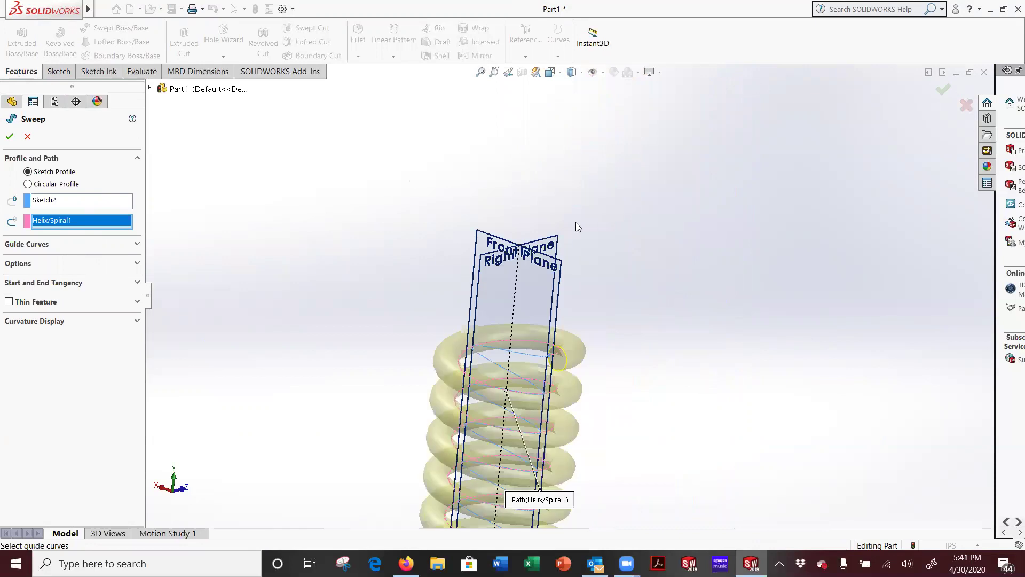
{"action": "left_click", "coordinate": [10, 136]}
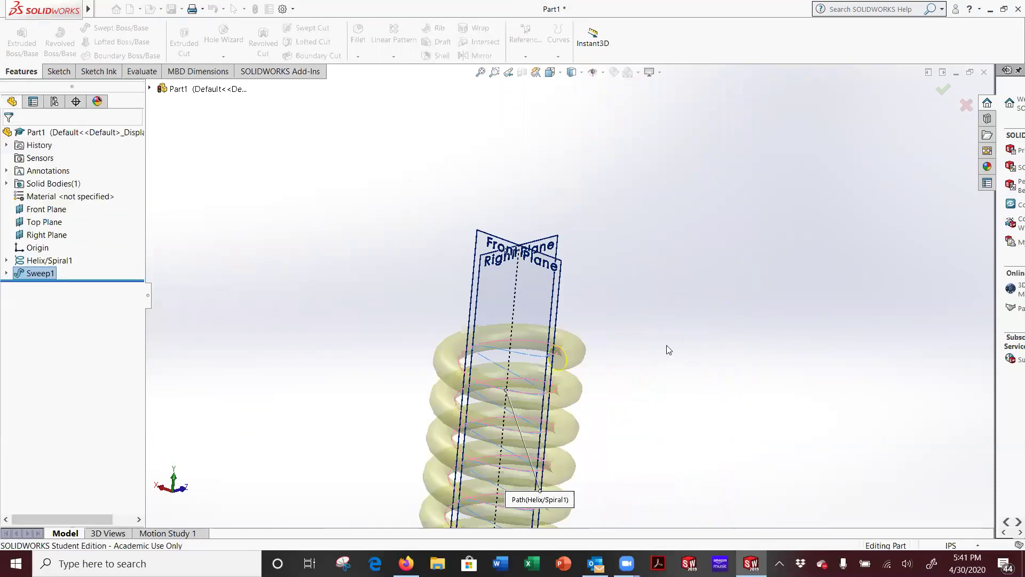
Try to switch the helix to variable pitch with a third region at a height of .125 in
{"action": "scroll", "coordinate": [625, 374], "scroll_direction": "up", "scroll_amount": 3}
{"action": "middle_click_drag", "start_coordinate": [620, 382], "coordinate": [681, 366]}
{"action": "scroll", "coordinate": [617, 327], "scroll_direction": "down", "scroll_amount": 5}
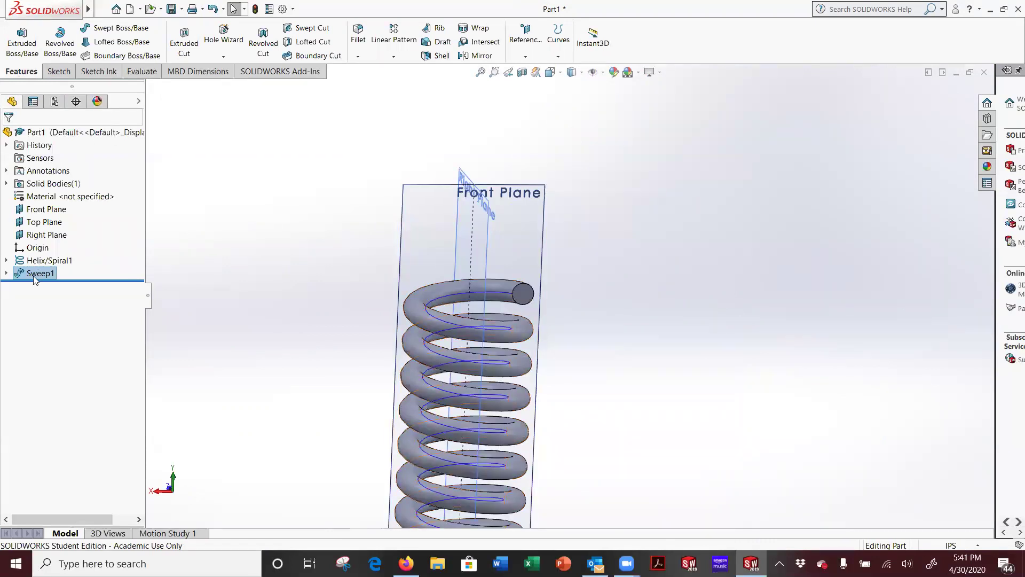
{"action": "left_click", "coordinate": [9, 261]}
{"action": "left_click", "coordinate": [6, 260]}
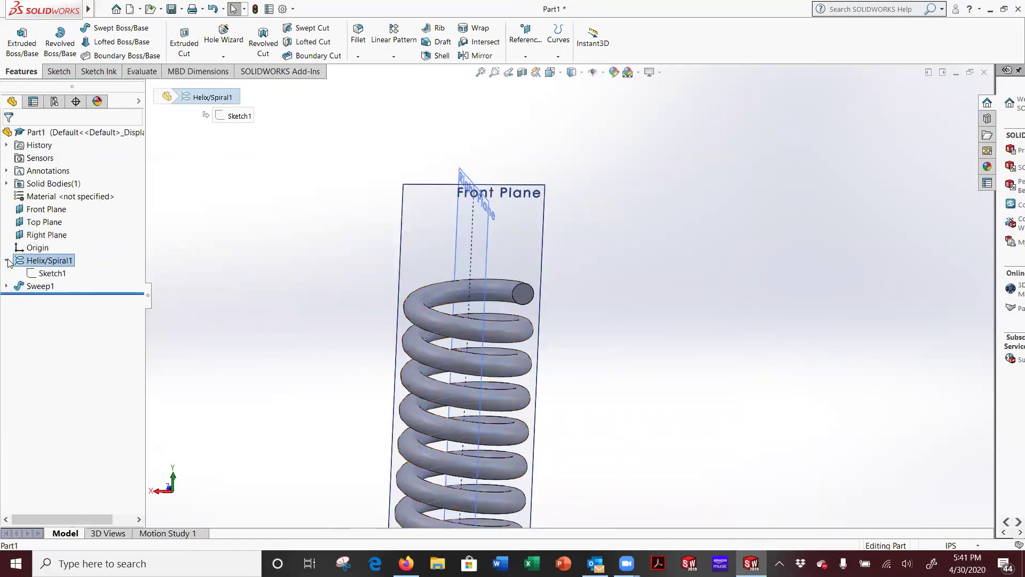
{"action": "right_click", "coordinate": [48, 264]}
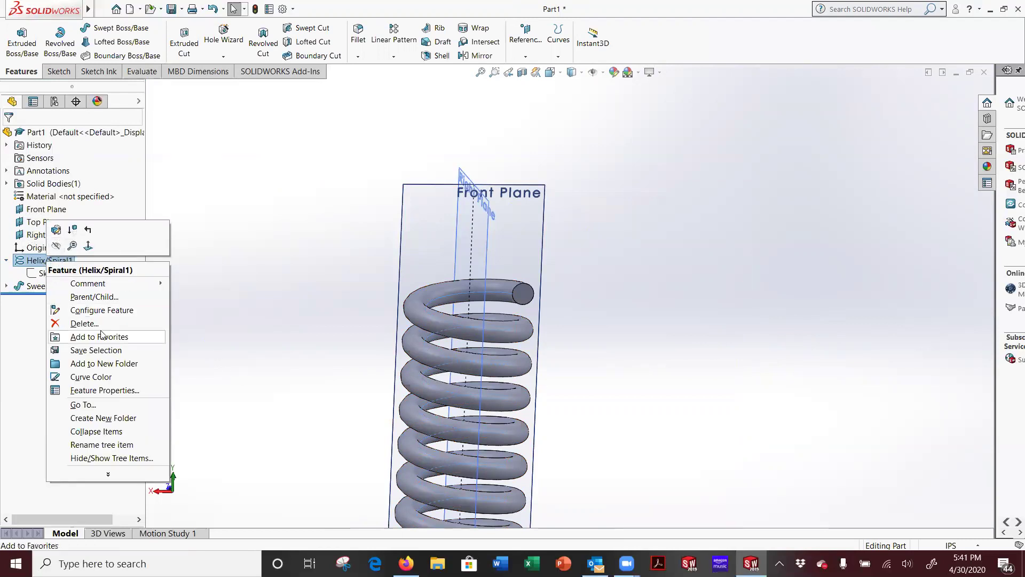
{"action": "left_click", "coordinate": [56, 230]}
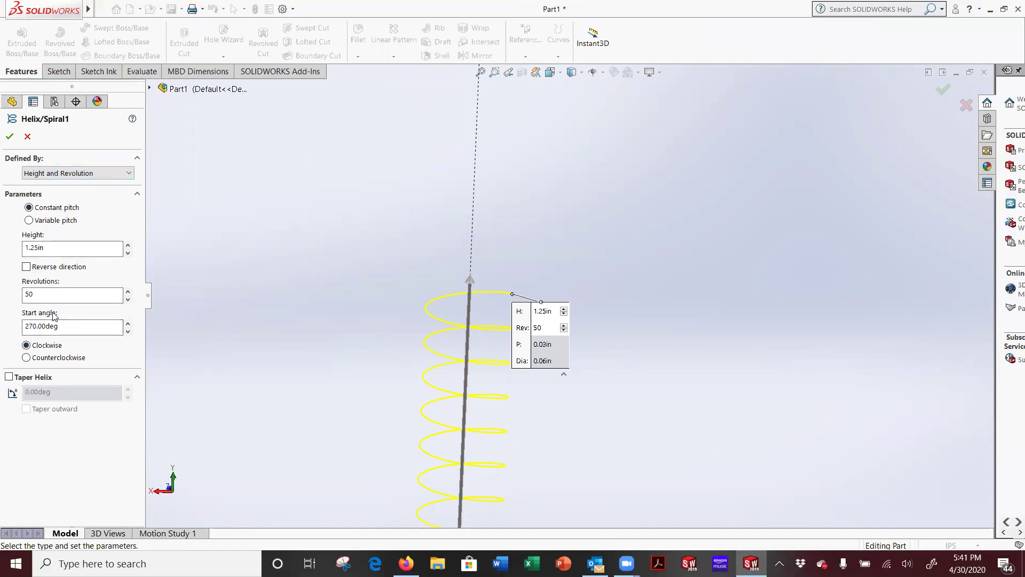
{"action": "left_click", "coordinate": [27, 220]}
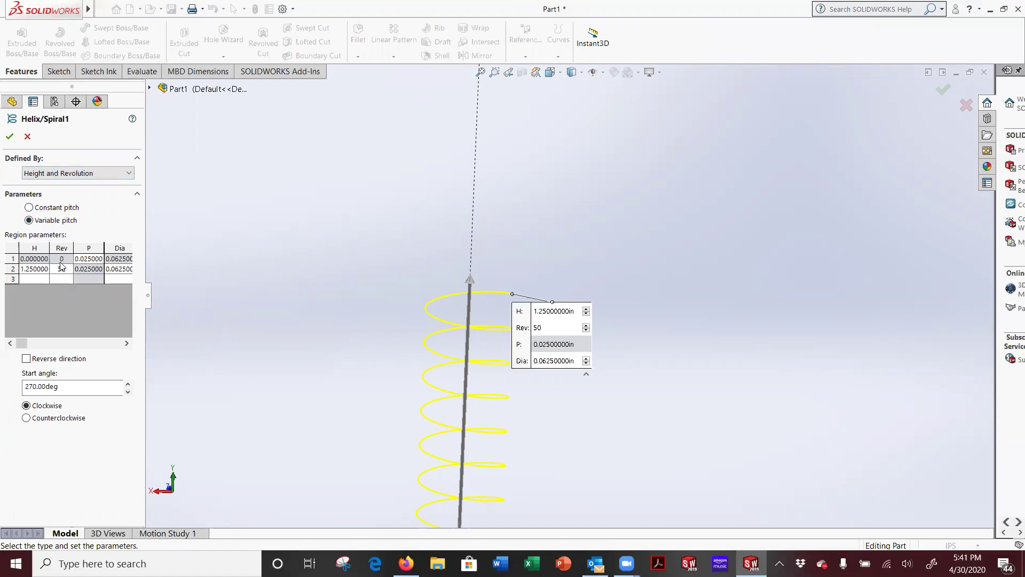
{"action": "left_click", "coordinate": [35, 280]}
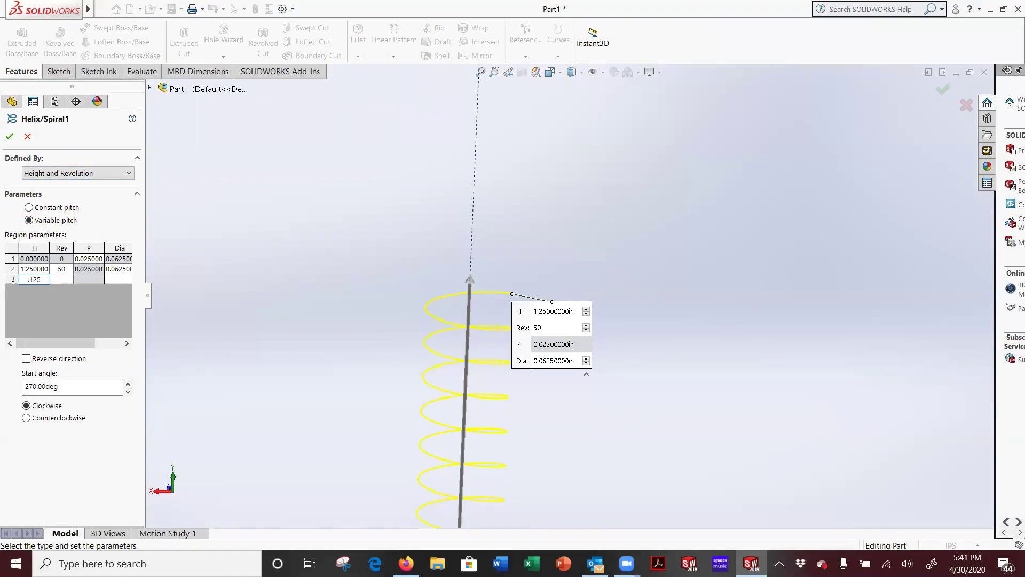
{"action": "left_click", "coordinate": [64, 277]}
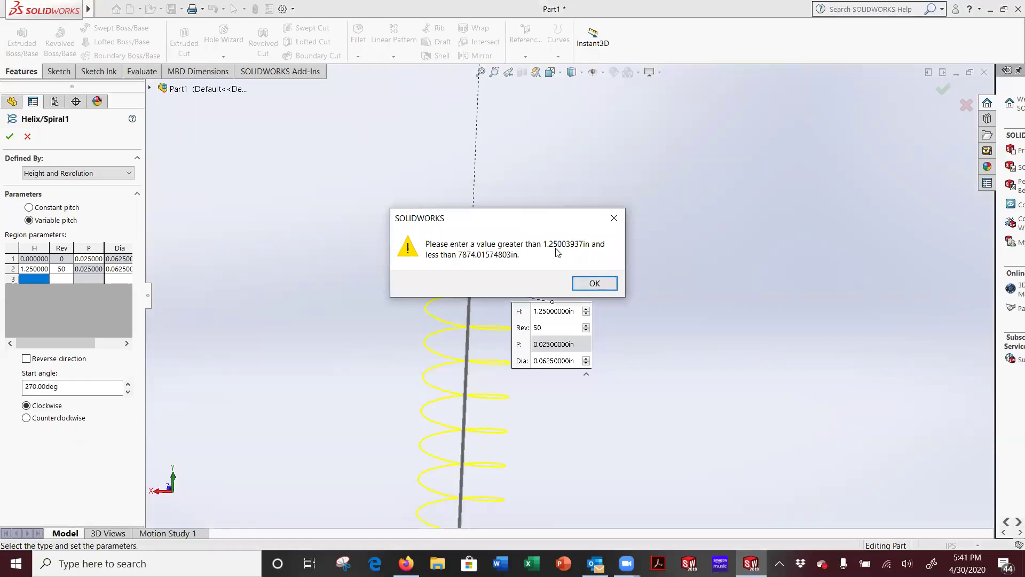
{"action": "left_click", "coordinate": [592, 283]}
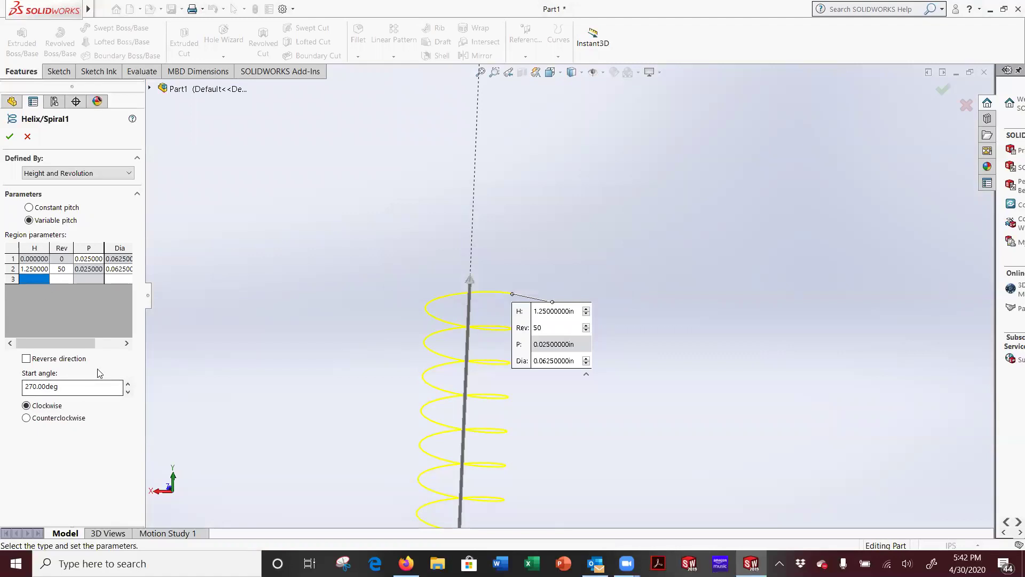
{"action": "left_click", "coordinate": [28, 138]}
Start a sketch on the wire's upper end face and convert the face's circular edge into sketch geometry
{"action": "scroll", "coordinate": [502, 294], "scroll_direction": "down", "scroll_amount": 3}
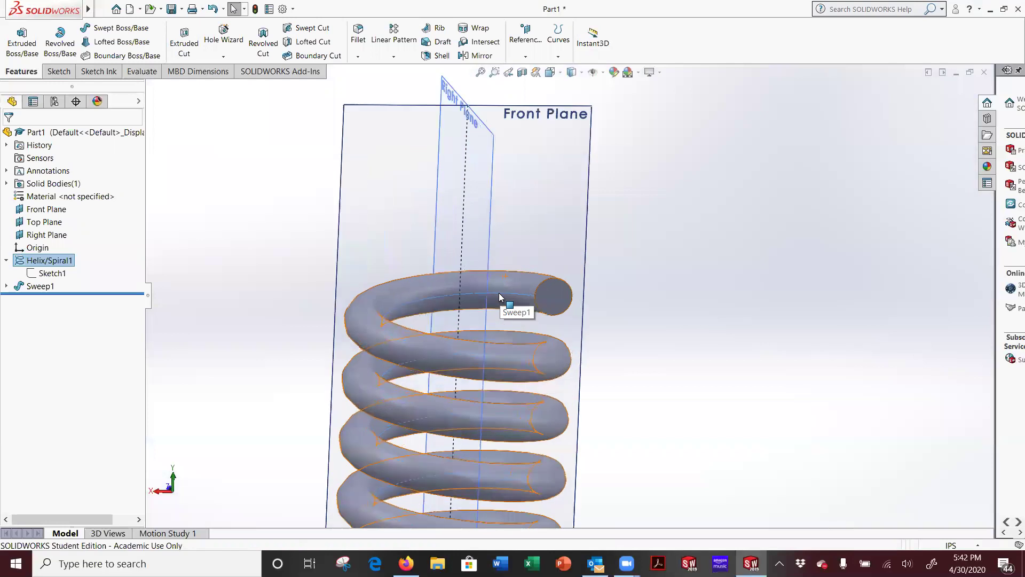
{"action": "left_click", "coordinate": [552, 296]}
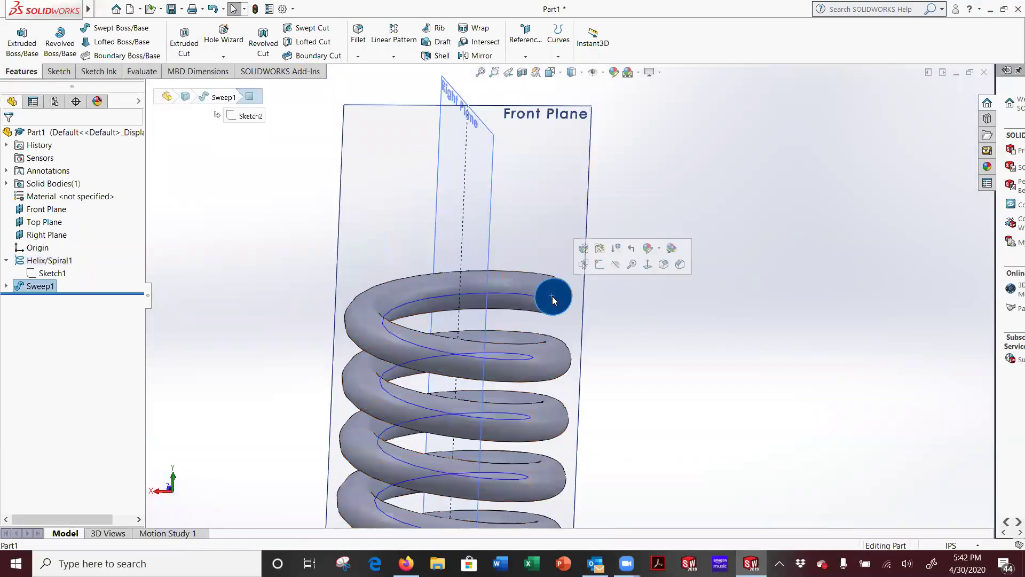
{"action": "left_click", "coordinate": [600, 264]}
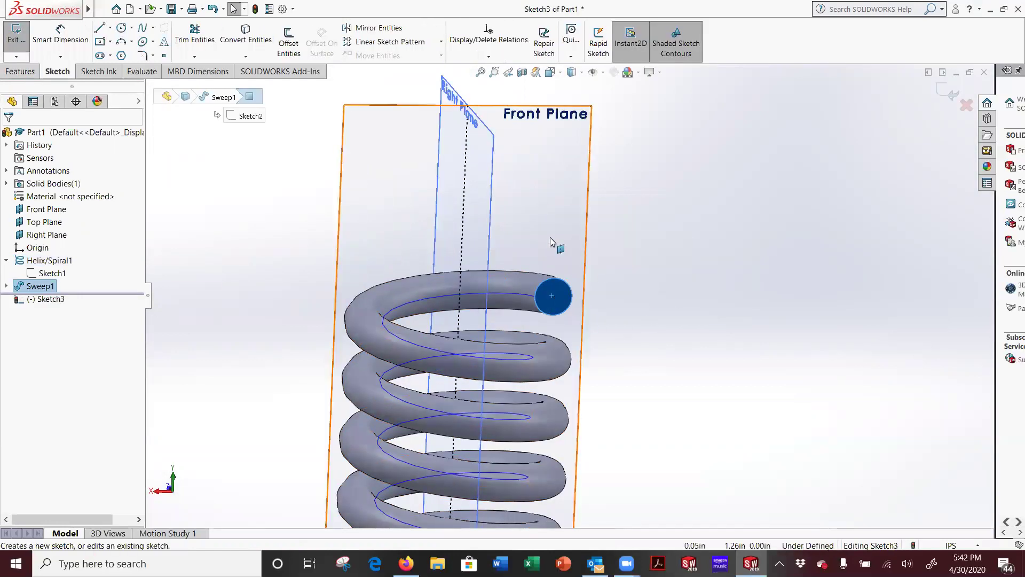
{"action": "left_click", "coordinate": [246, 56]}
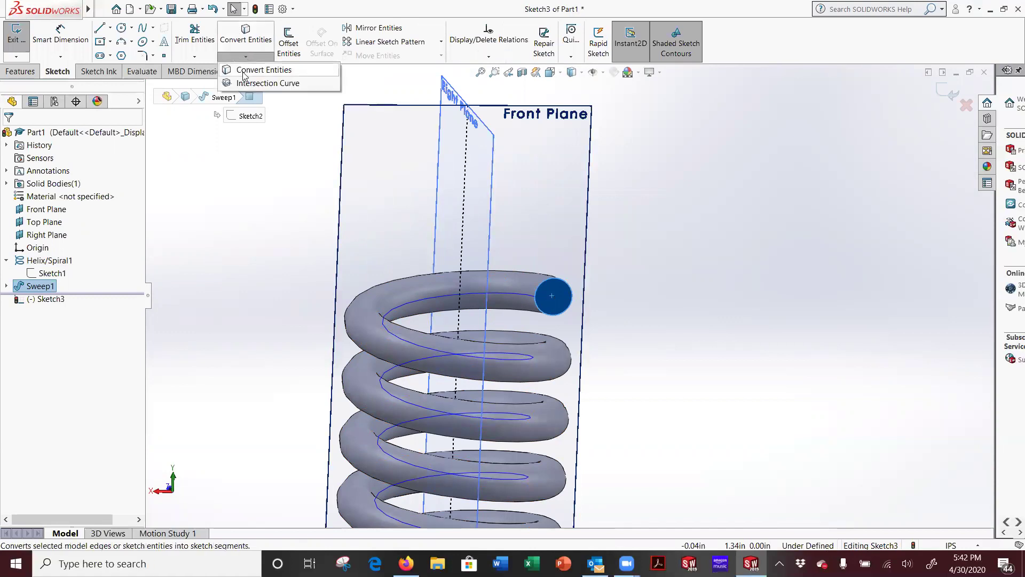
{"action": "left_click", "coordinate": [253, 67]}
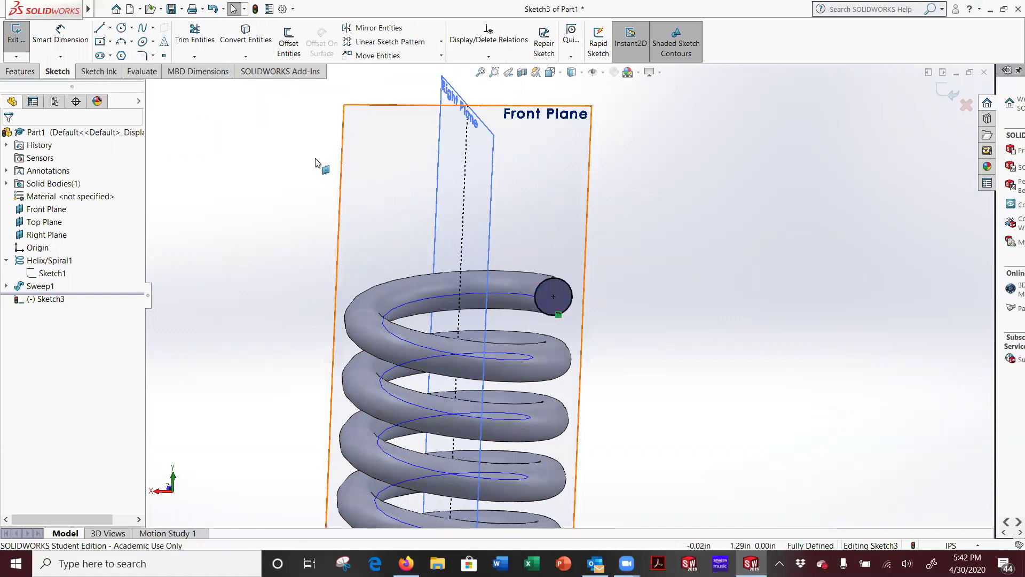
{"action": "left_click", "coordinate": [20, 71]}
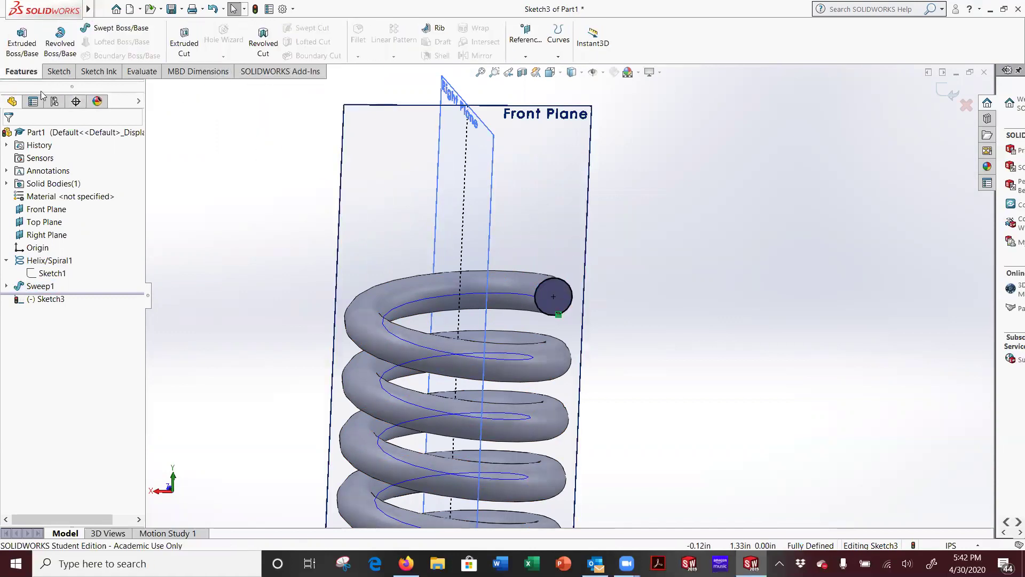
{"action": "scroll", "coordinate": [596, 366], "scroll_direction": "down", "scroll_amount": 3}
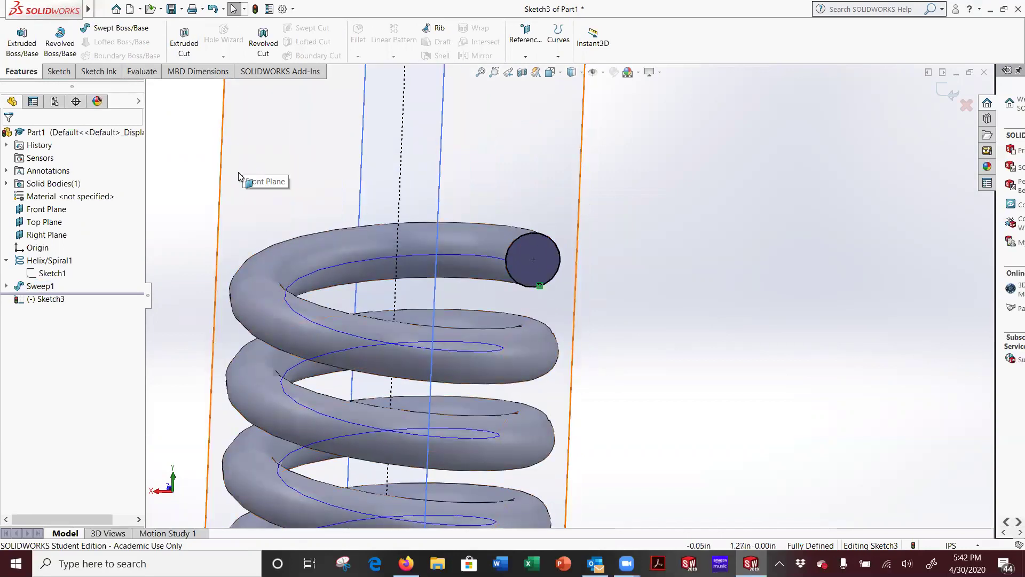
{"action": "mouse_move", "coordinate": [501, 296]}
{"action": "middle_mouse_down"}
{"action": "mouse_move", "coordinate": [633, 291]}
{"action": "mouse_move", "coordinate": [616, 254]}
{"action": "mouse_move", "coordinate": [504, 320]}
{"action": "middle_mouse_up"}
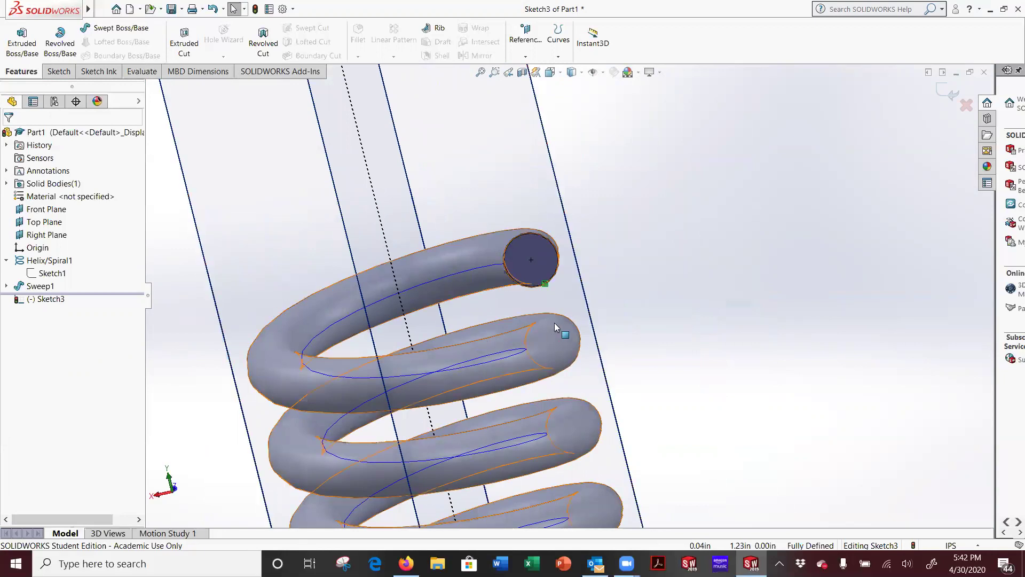
{"action": "scroll", "coordinate": [466, 283], "scroll_direction": "up", "scroll_amount": 8}
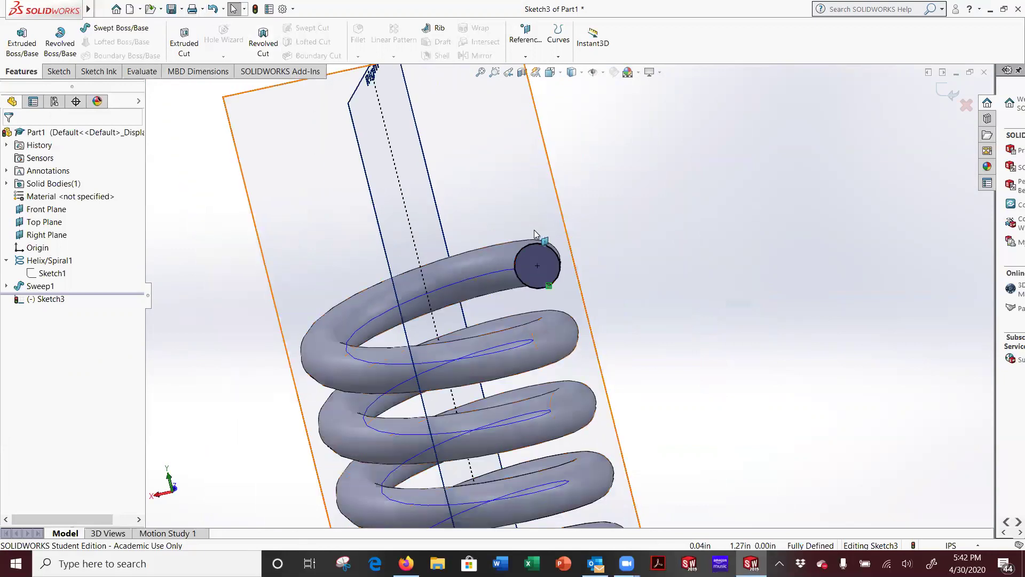
{"action": "middle_click_drag", "start_coordinate": [534, 234], "coordinate": [642, 461]}
{"action": "key", "text": "ctrl+shift+z"}
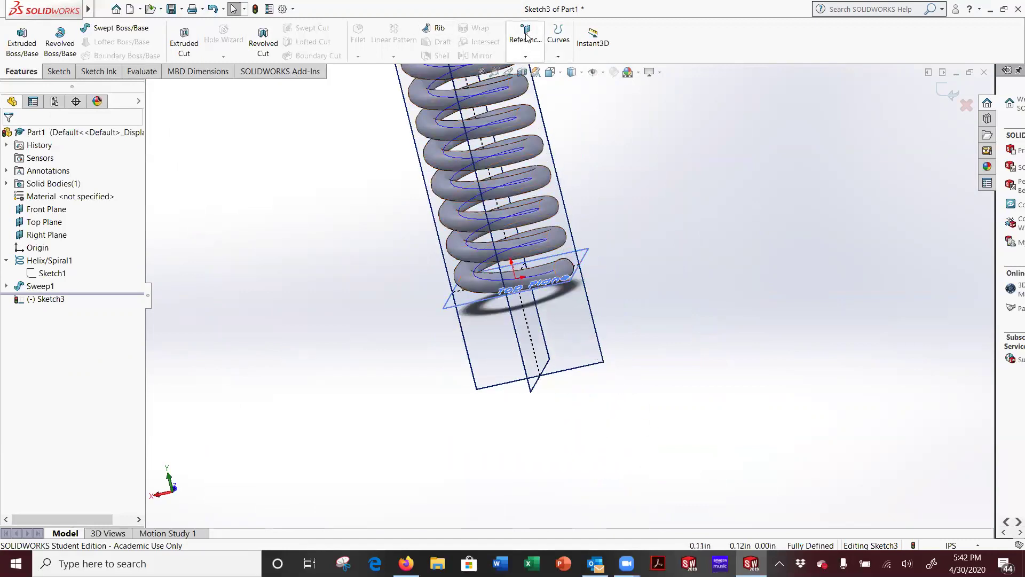
{"action": "left_click", "coordinate": [558, 40]}
{"action": "left_click", "coordinate": [525, 56]}
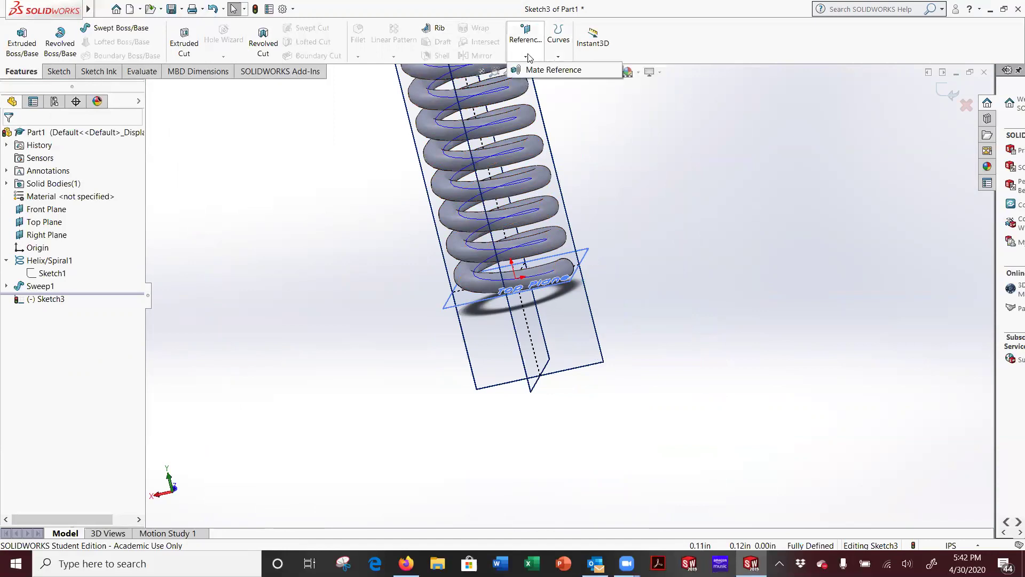
{"action": "left_click", "coordinate": [559, 56]}
{"action": "left_click", "coordinate": [688, 183]}
Exit the end-face sketch, keeping the converted circle
{"action": "left_click", "coordinate": [967, 104]}
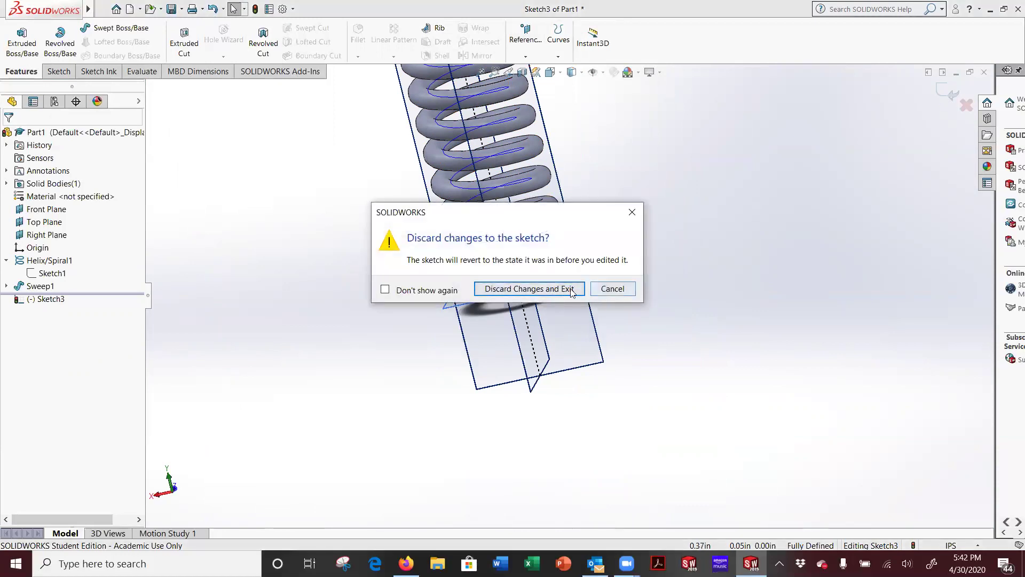
{"action": "left_click", "coordinate": [529, 289]}
{"action": "left_click", "coordinate": [956, 90]}
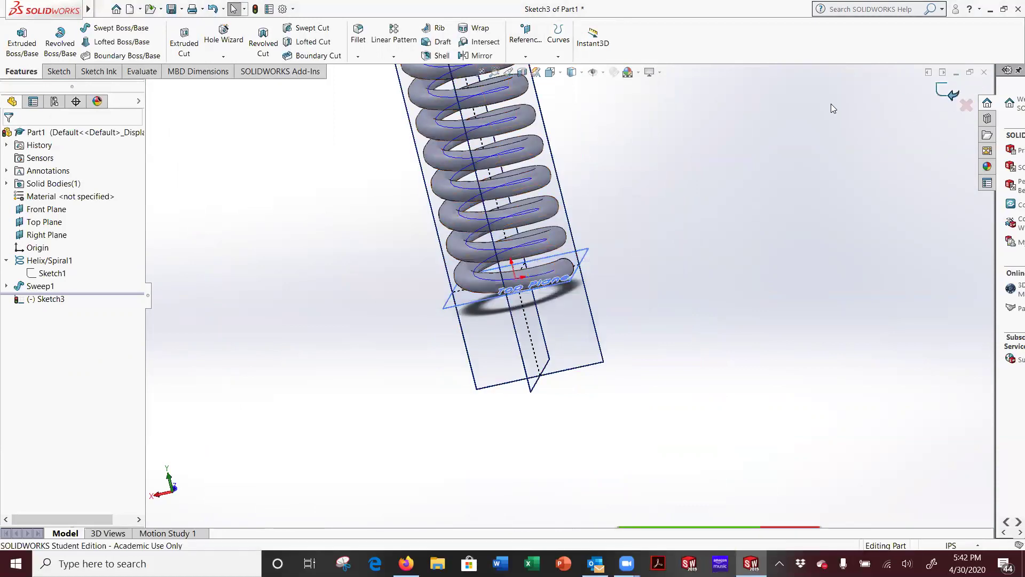
Create a reference plane parallel to the Top Plane through the centre of the converted circle at the wire's upper end
{"action": "left_click", "coordinate": [523, 33]}
{"action": "left_click", "coordinate": [531, 66]}
{"action": "left_click", "coordinate": [587, 258]}
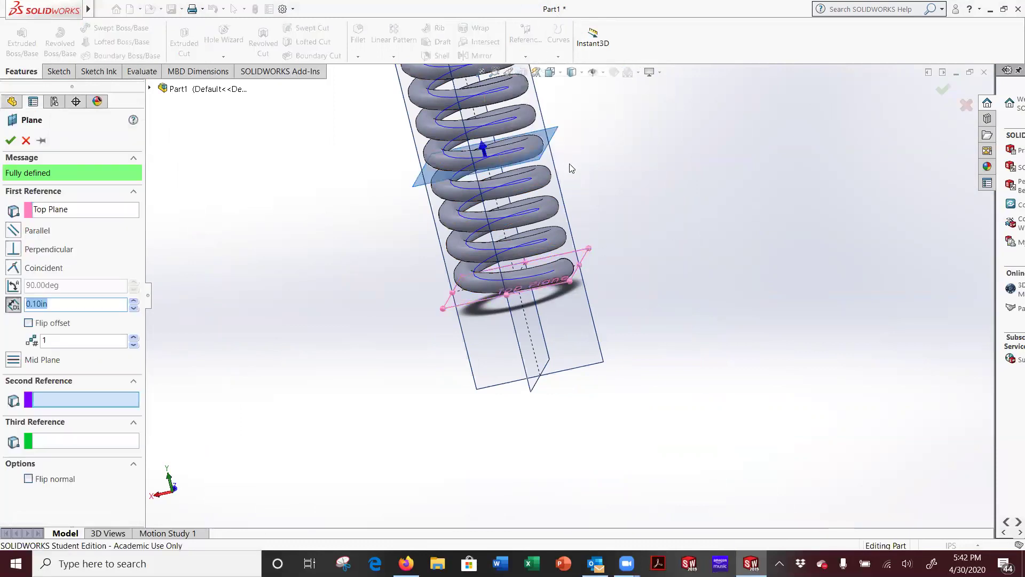
{"action": "scroll", "coordinate": [626, 174], "scroll_direction": "down", "scroll_amount": 3}
{"action": "scroll", "coordinate": [537, 115], "scroll_direction": "up", "scroll_amount": 6}
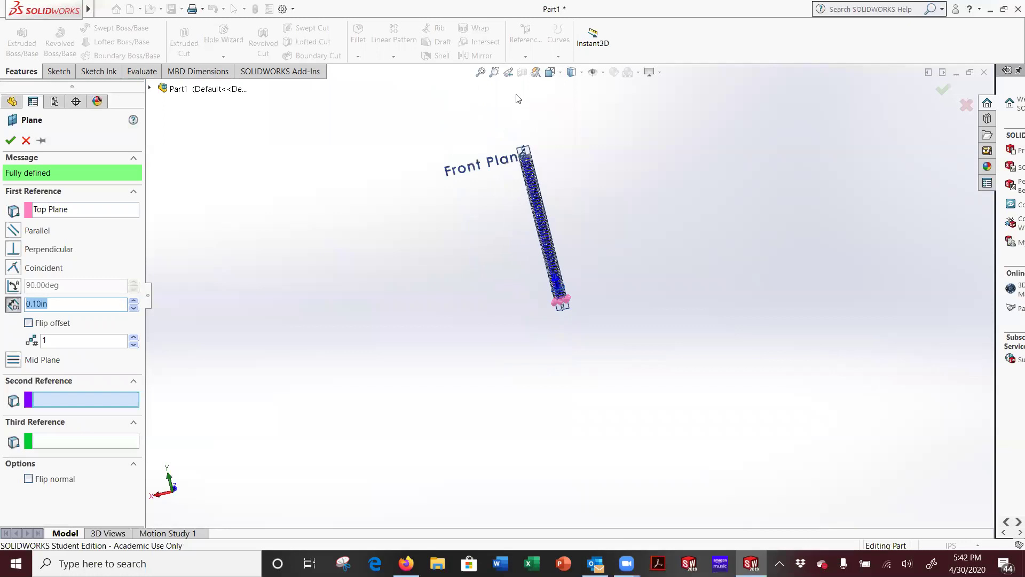
{"action": "scroll", "coordinate": [536, 153], "scroll_direction": "down", "scroll_amount": 5}
{"action": "scroll", "coordinate": [557, 228], "scroll_direction": "down", "scroll_amount": 5}
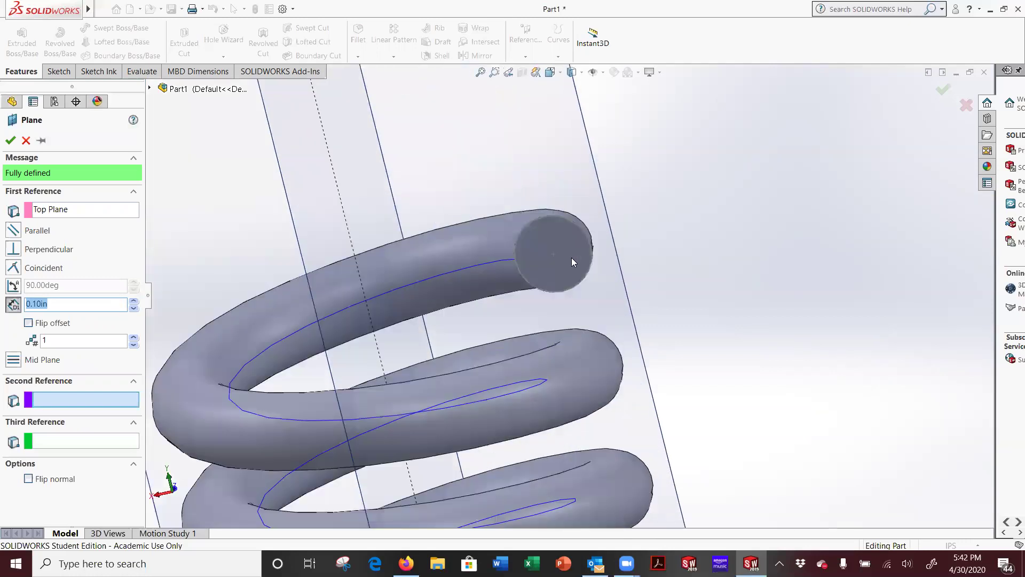
{"action": "left_click", "coordinate": [553, 255]}
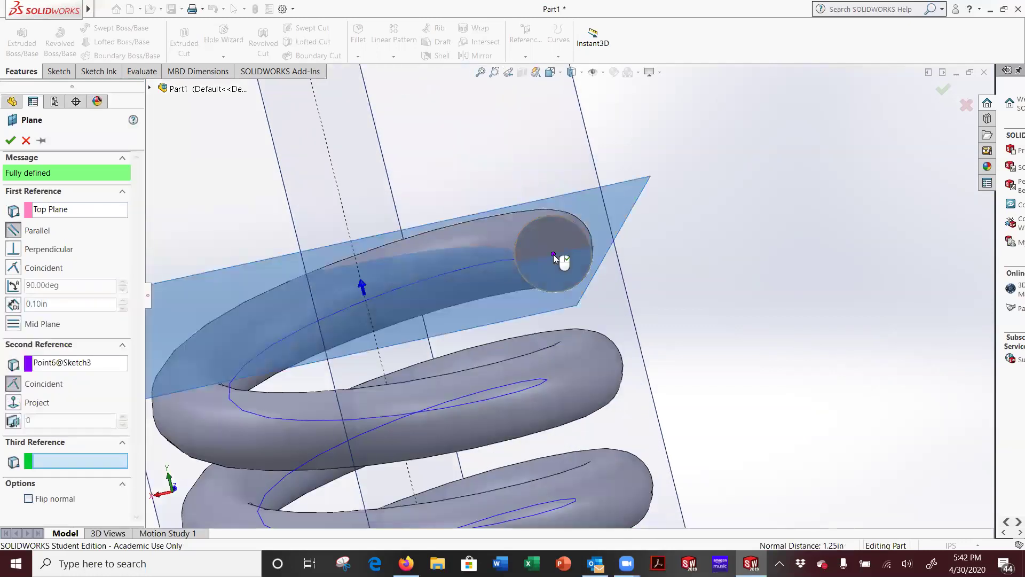
{"action": "left_click", "coordinate": [11, 141]}
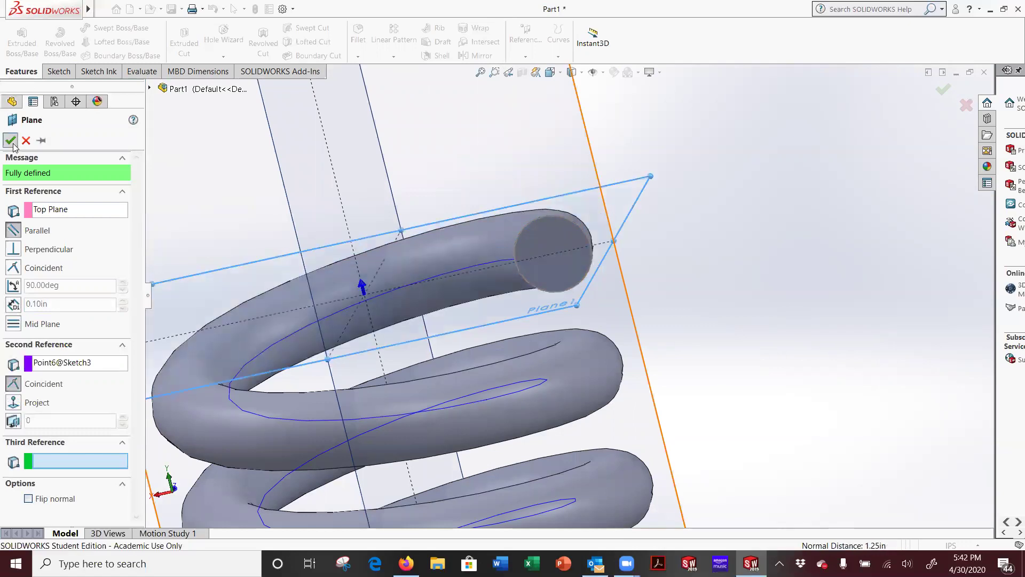
Sketch a circle of about 0.039 in radius on the new plane, centred on the spring axis and passing through the wire end's centre
{"action": "left_click", "coordinate": [532, 319]}
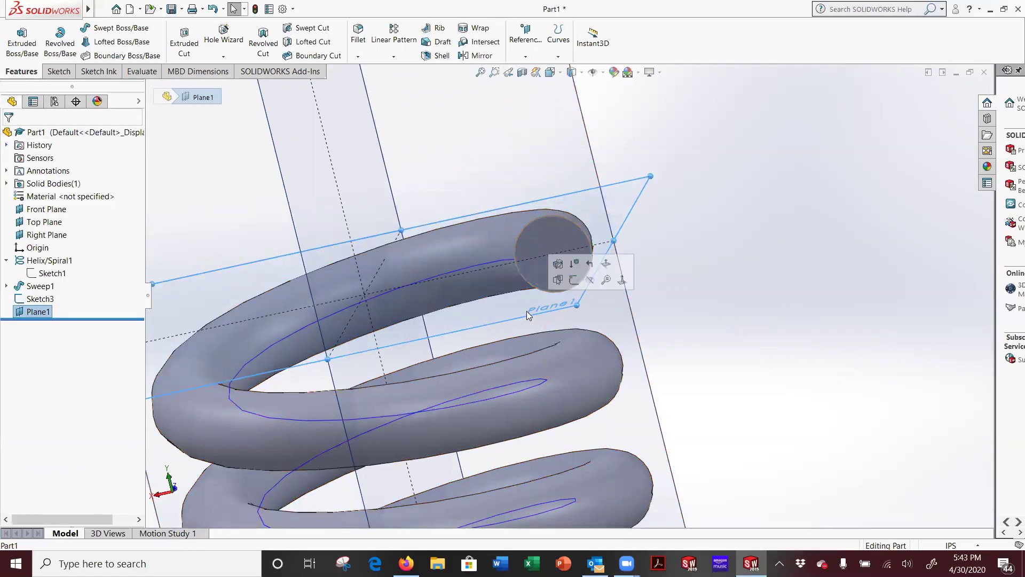
{"action": "left_click", "coordinate": [574, 283]}
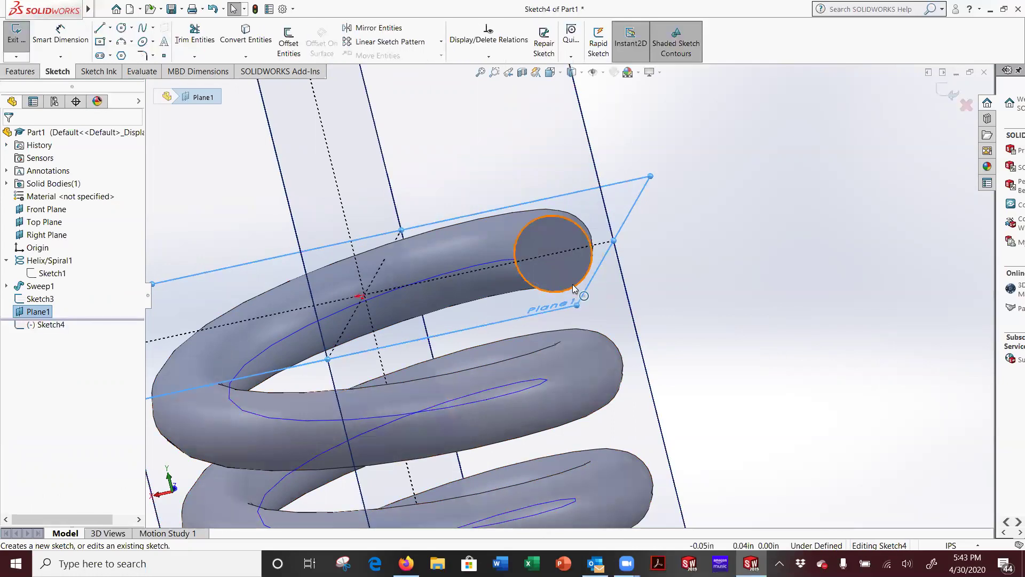
{"action": "left_click", "coordinate": [122, 29]}
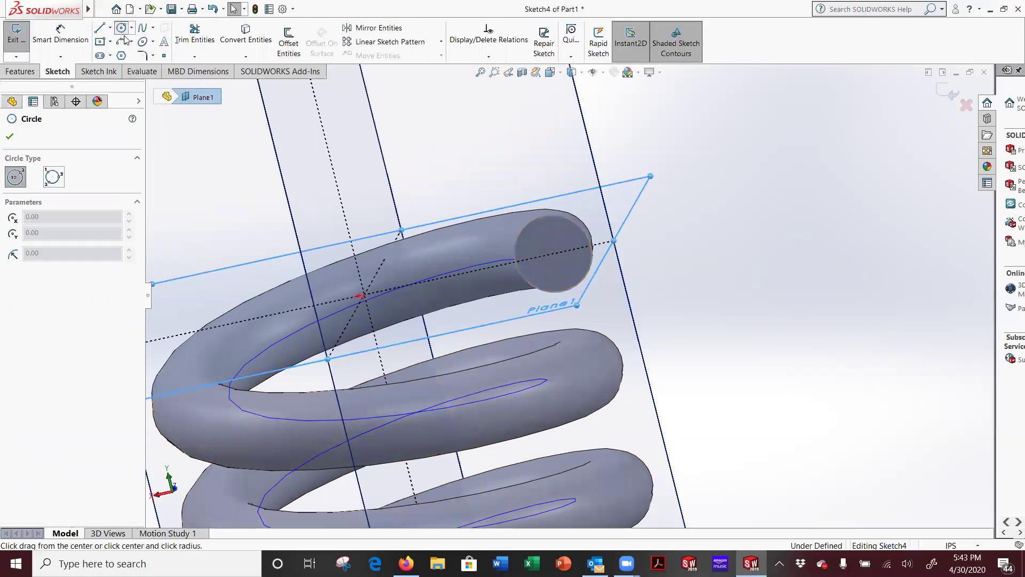
{"action": "left_click", "coordinate": [362, 296]}
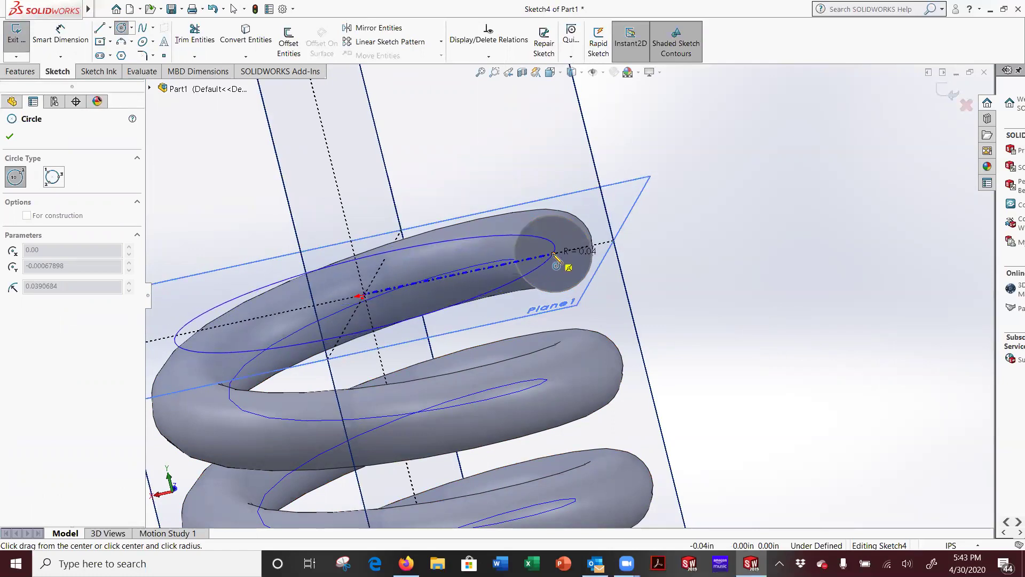
{"action": "left_click", "coordinate": [554, 256]}
{"action": "scroll", "coordinate": [748, 304], "scroll_direction": "up", "scroll_amount": 5}
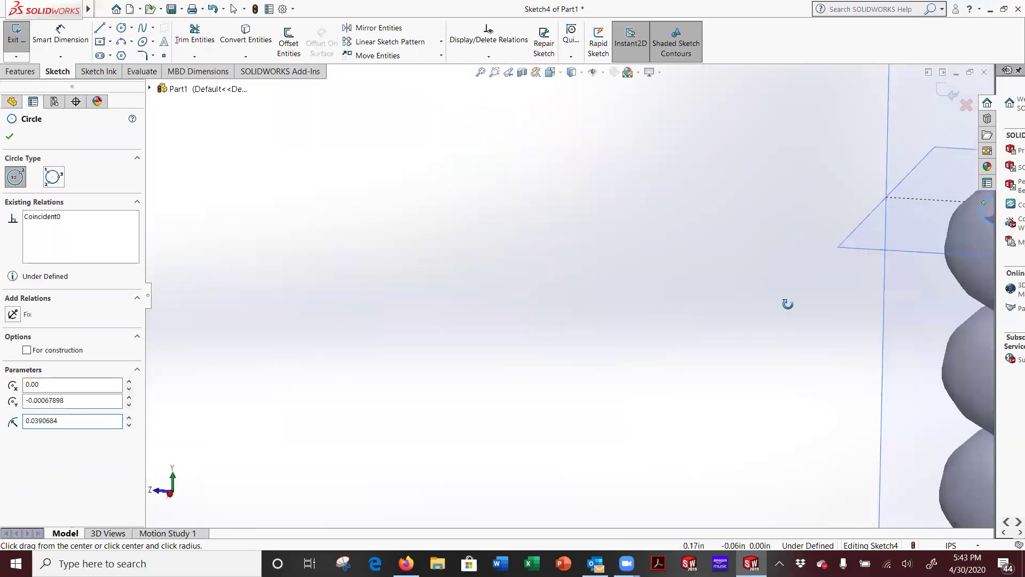
{"action": "key", "text": "Escape"}
Draw two connected centerlines, from the circle at the wire end to its centre and out to the opposite part of the circle
{"action": "scroll", "coordinate": [842, 274], "scroll_direction": "up", "scroll_amount": 3}
{"action": "middle_click_drag", "start_coordinate": [716, 297], "coordinate": [681, 304]}
{"action": "scroll", "coordinate": [680, 305], "scroll_direction": "down", "scroll_amount": 3}
{"action": "scroll", "coordinate": [680, 305], "scroll_direction": "down", "scroll_amount": 1}
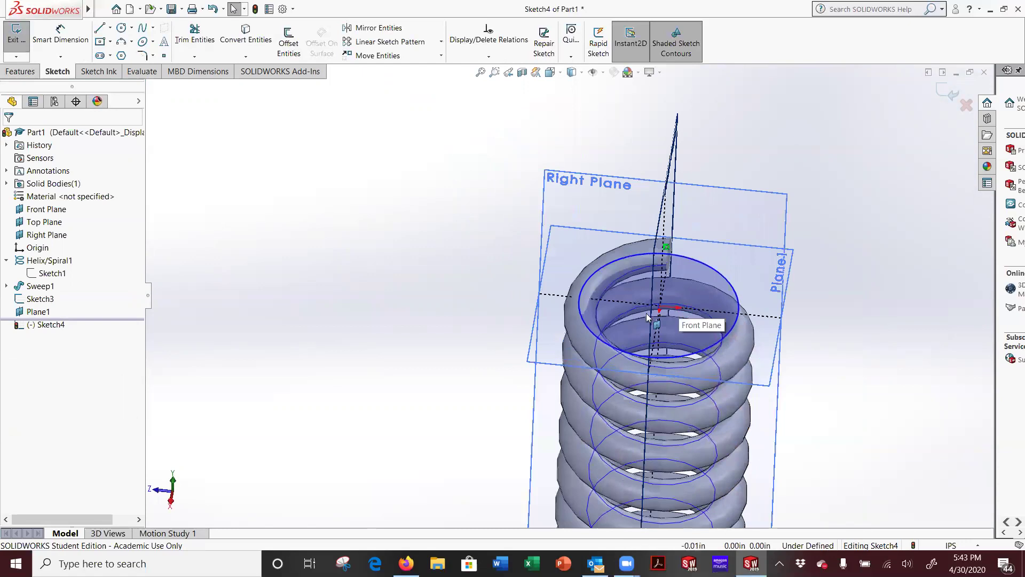
{"action": "left_click", "coordinate": [110, 27]}
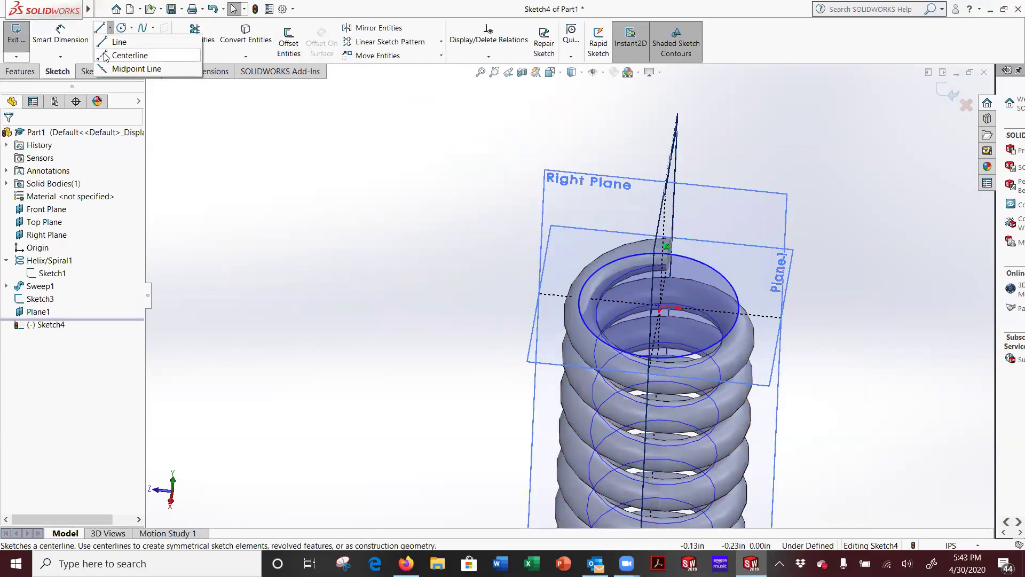
{"action": "left_click", "coordinate": [130, 56]}
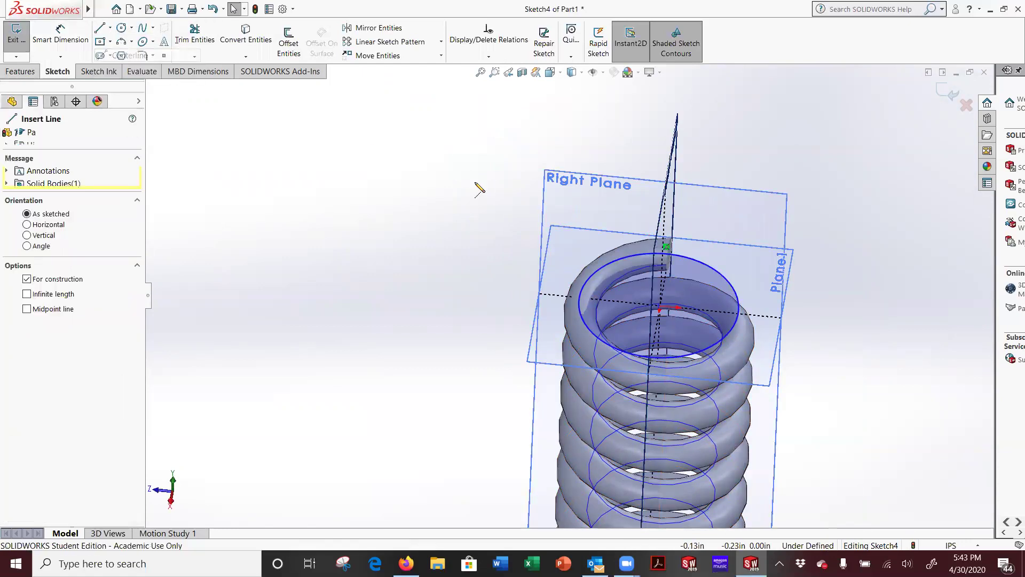
{"action": "left_click", "coordinate": [668, 253]}
{"action": "left_click", "coordinate": [660, 307]}
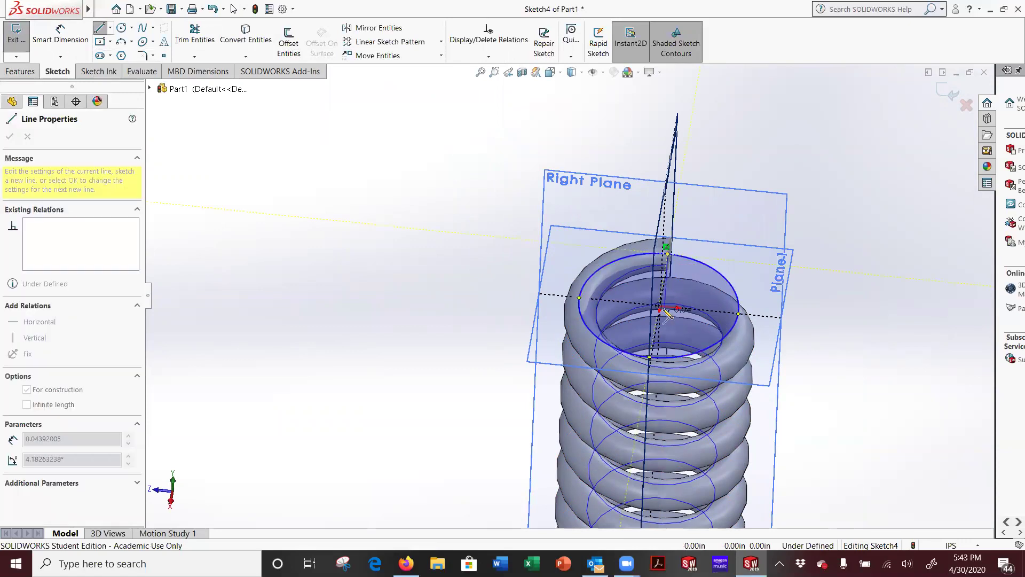
{"action": "left_click", "coordinate": [613, 346]}
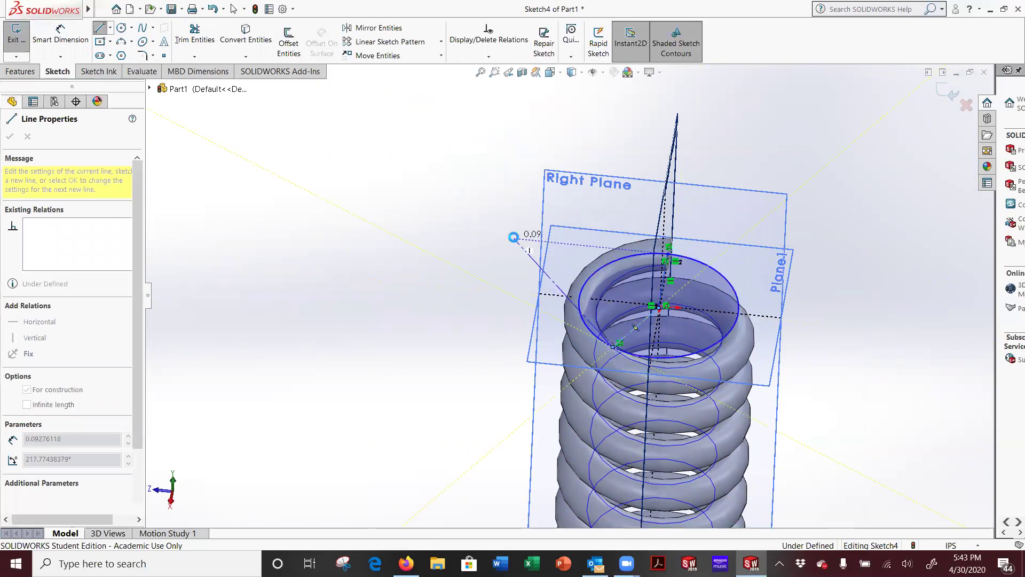
{"action": "key", "text": "Escape"}
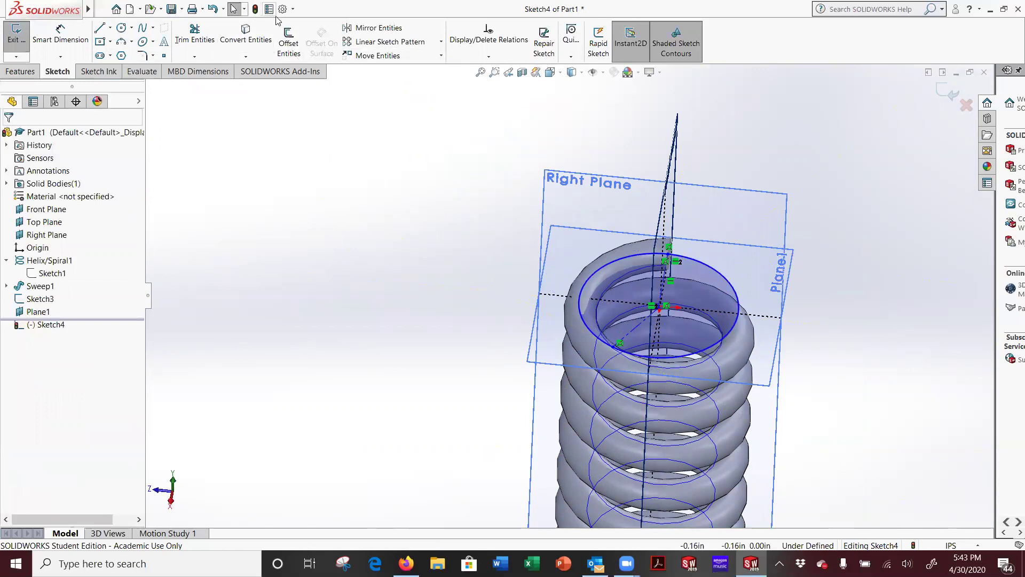
Trim away the circle's arc between the two centerlines above the existing coil and exit the sketch
{"action": "left_click", "coordinate": [196, 33]}
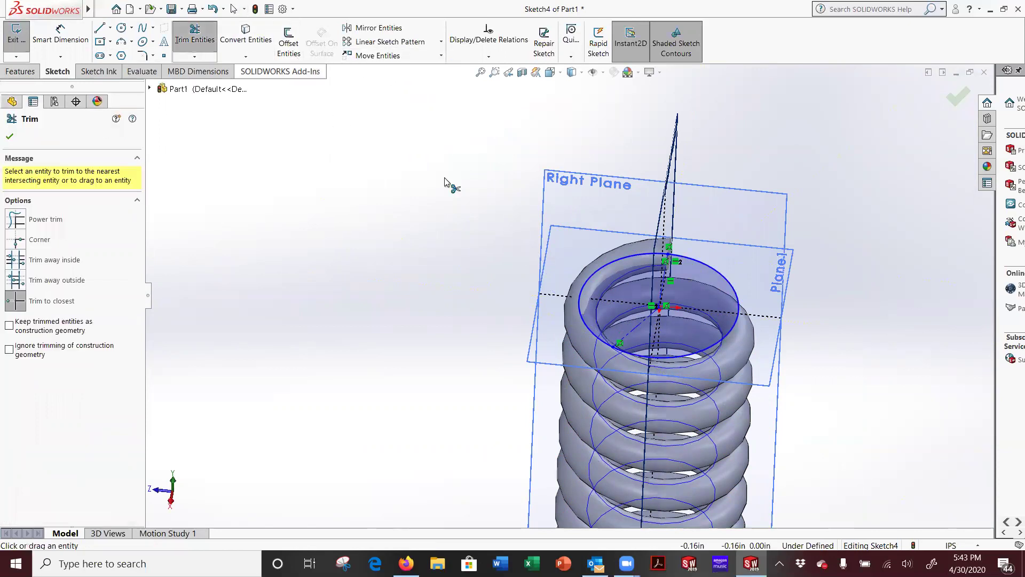
{"action": "left_click", "coordinate": [580, 300]}
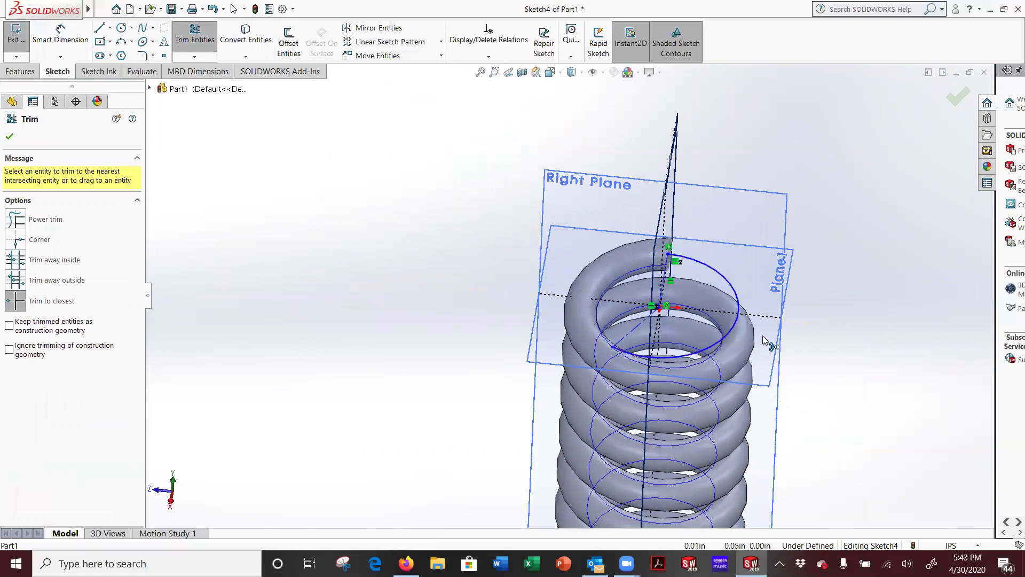
{"action": "key", "text": "Escape"}
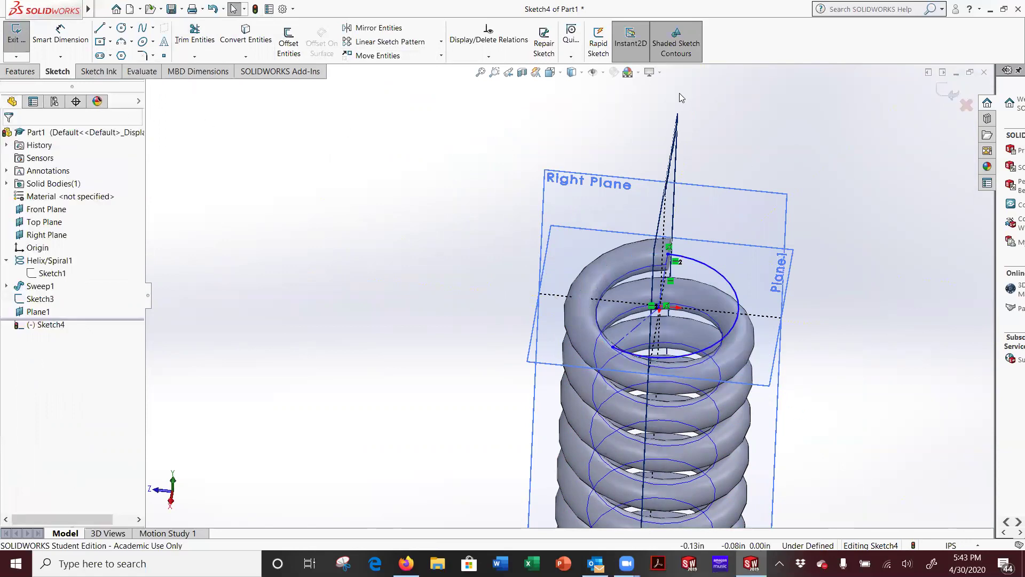
{"action": "left_click", "coordinate": [950, 87]}
Sweep the converted end circle along the trimmed arc to add a flat end coil to the spring
{"action": "mouse_move", "coordinate": [881, 160]}
{"action": "middle_mouse_down"}
{"action": "mouse_move", "coordinate": [804, 210]}
{"action": "mouse_move", "coordinate": [709, 213]}
{"action": "mouse_move", "coordinate": [735, 201]}
{"action": "mouse_move", "coordinate": [729, 246]}
{"action": "middle_mouse_up"}
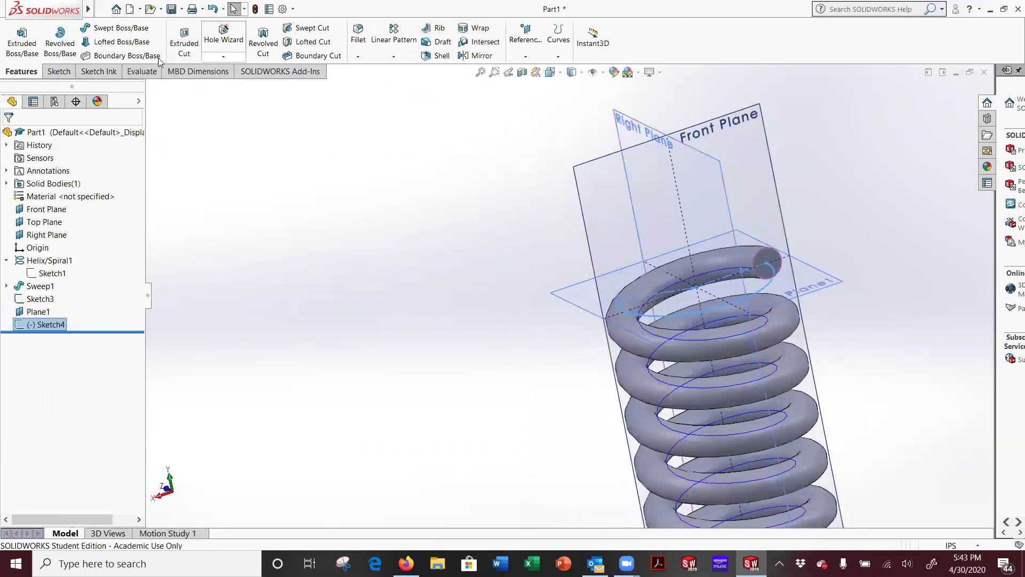
{"action": "left_click", "coordinate": [120, 28]}
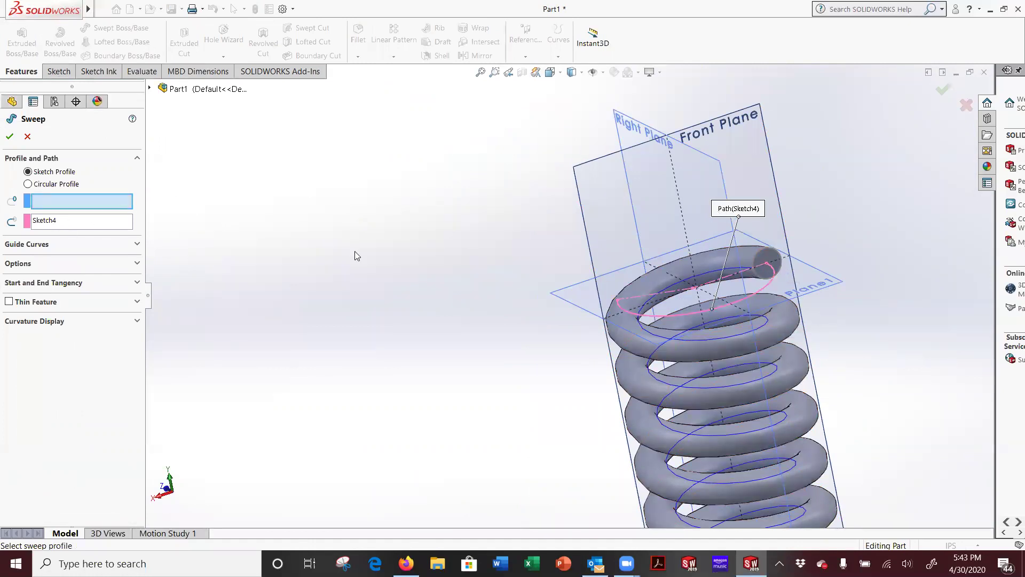
{"action": "left_click", "coordinate": [64, 205]}
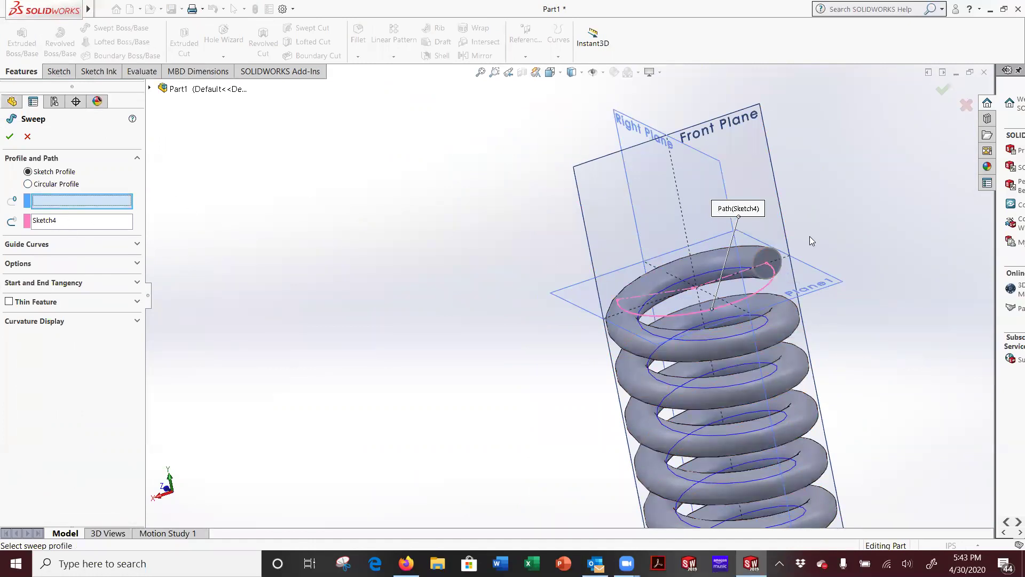
{"action": "left_click", "coordinate": [755, 253]}
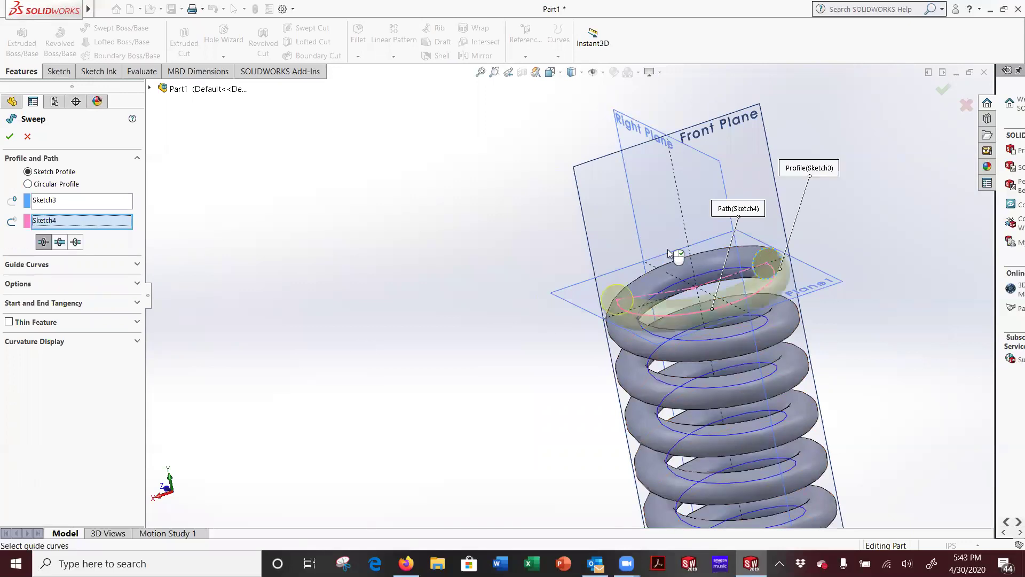
{"action": "middle_click_drag", "start_coordinate": [518, 265], "coordinate": [620, 250]}
{"action": "scroll", "coordinate": [681, 314], "scroll_direction": "up", "scroll_amount": 3}
{"action": "scroll", "coordinate": [681, 313], "scroll_direction": "up", "scroll_amount": 2}
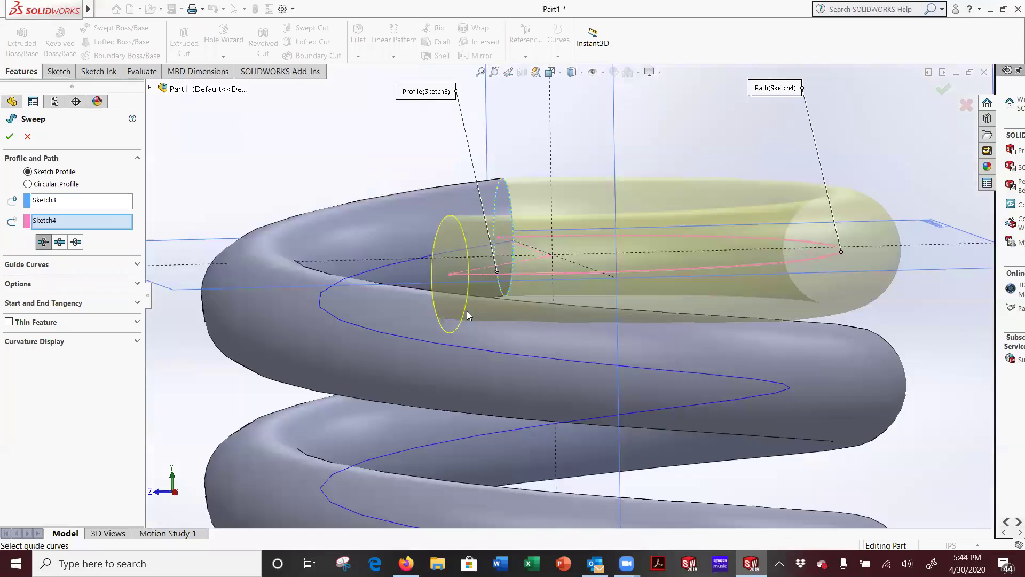
{"action": "left_click", "coordinate": [9, 137]}
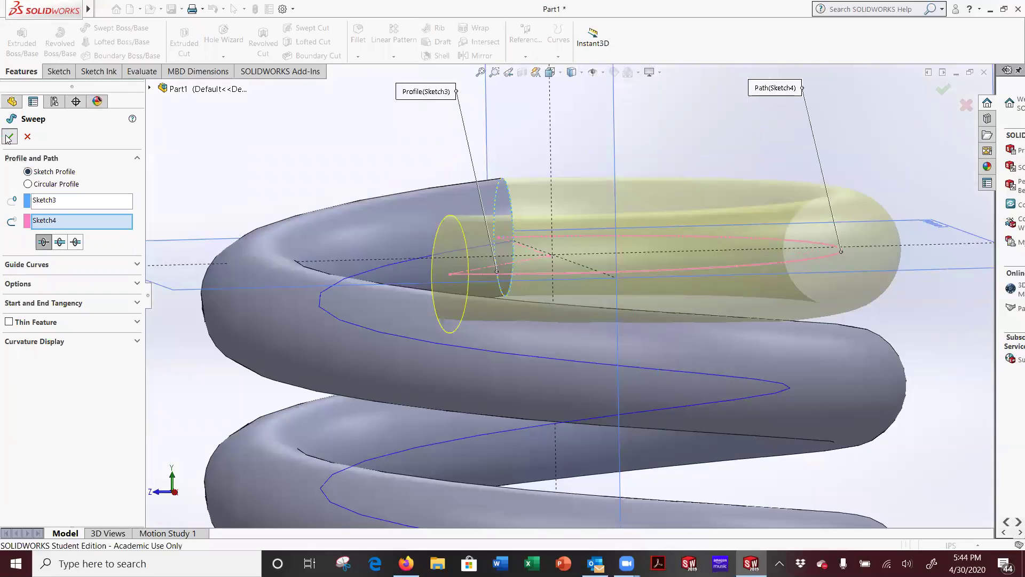
Examine the flat end coil and its junction with the helical coil from several sides
{"action": "scroll", "coordinate": [540, 297], "scroll_direction": "down", "scroll_amount": 2}
{"action": "middle_click_drag", "start_coordinate": [539, 297], "coordinate": [636, 378]}
{"action": "scroll", "coordinate": [636, 377], "scroll_direction": "down", "scroll_amount": 2}
{"action": "middle_click_drag", "start_coordinate": [622, 285], "coordinate": [614, 171]}
{"action": "scroll", "coordinate": [691, 318], "scroll_direction": "up", "scroll_amount": 3}
{"action": "left_click", "coordinate": [840, 305]}
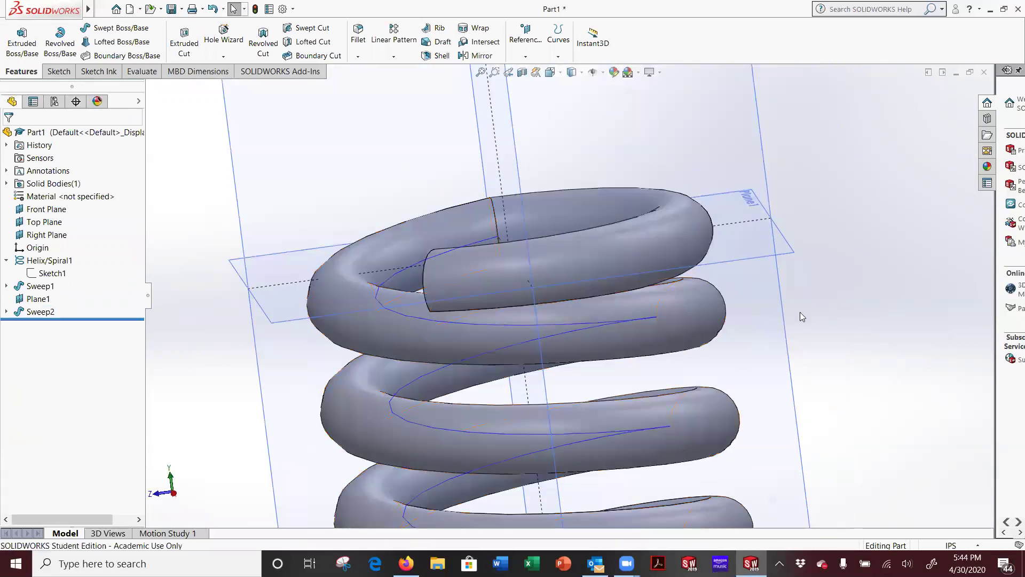
{"action": "mouse_move", "coordinate": [800, 312]}
{"action": "middle_mouse_down"}
{"action": "mouse_move", "coordinate": [814, 287]}
{"action": "mouse_move", "coordinate": [811, 308]}
{"action": "middle_mouse_up"}
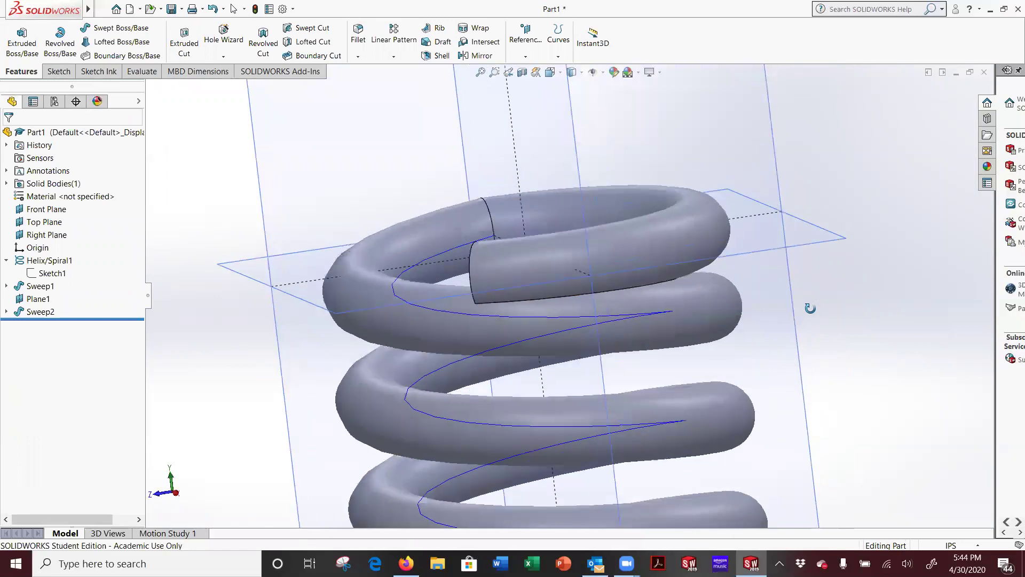
{"action": "middle_click_drag", "start_coordinate": [813, 306], "coordinate": [919, 251]}
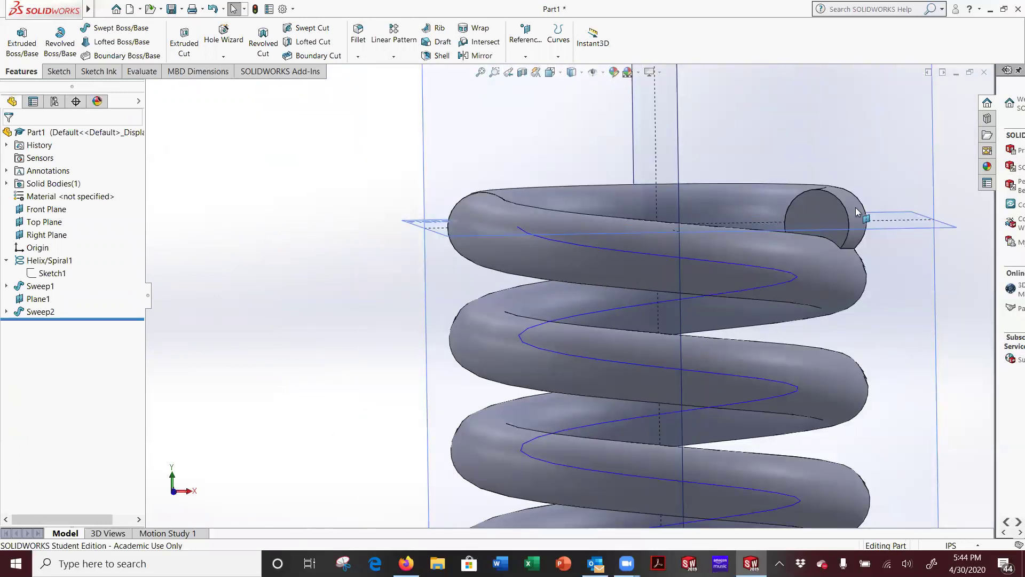
{"action": "left_click", "coordinate": [559, 57]}
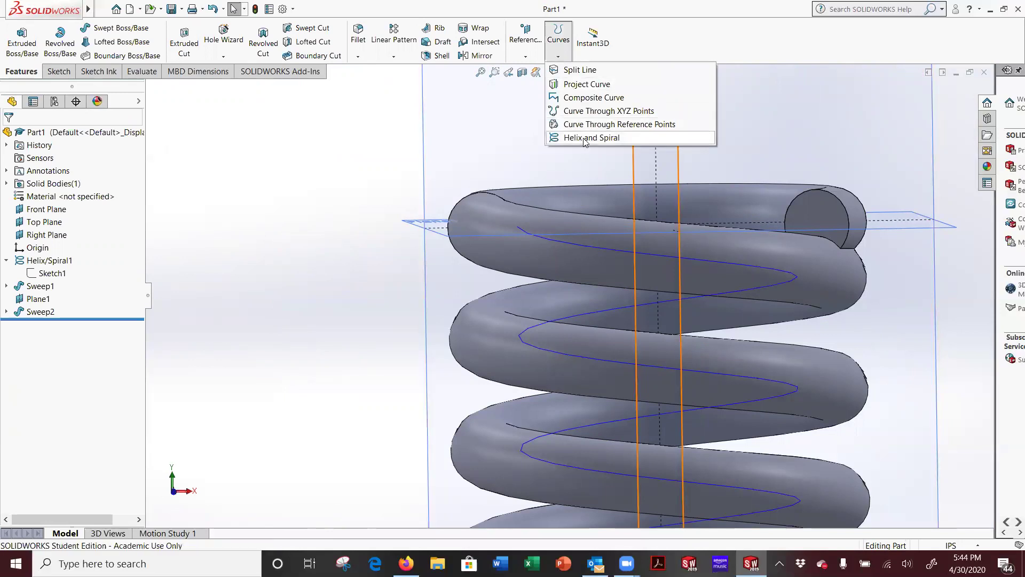
{"action": "left_click", "coordinate": [344, 143]}
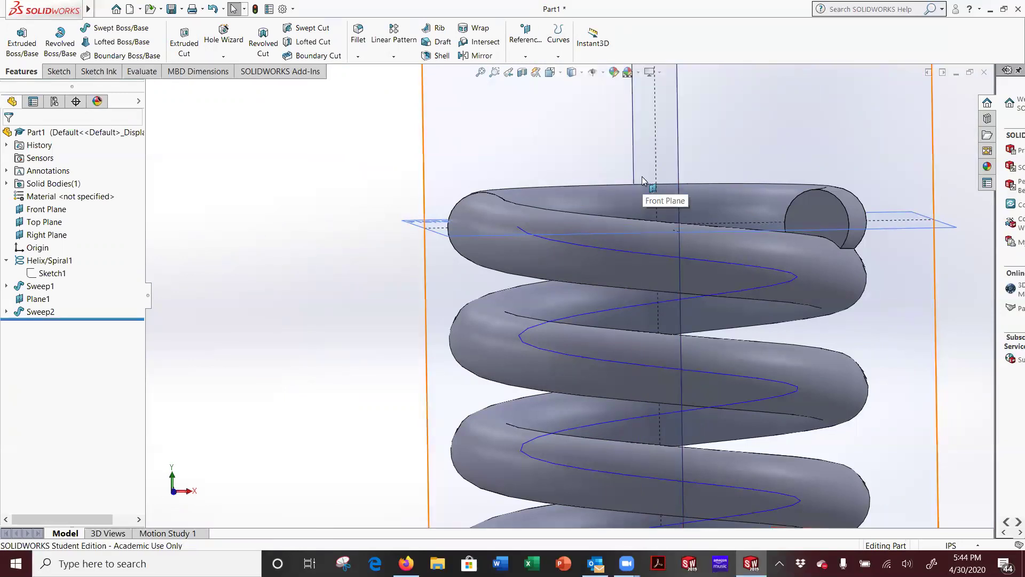
{"action": "scroll", "coordinate": [612, 185], "scroll_direction": "up", "scroll_amount": 2}
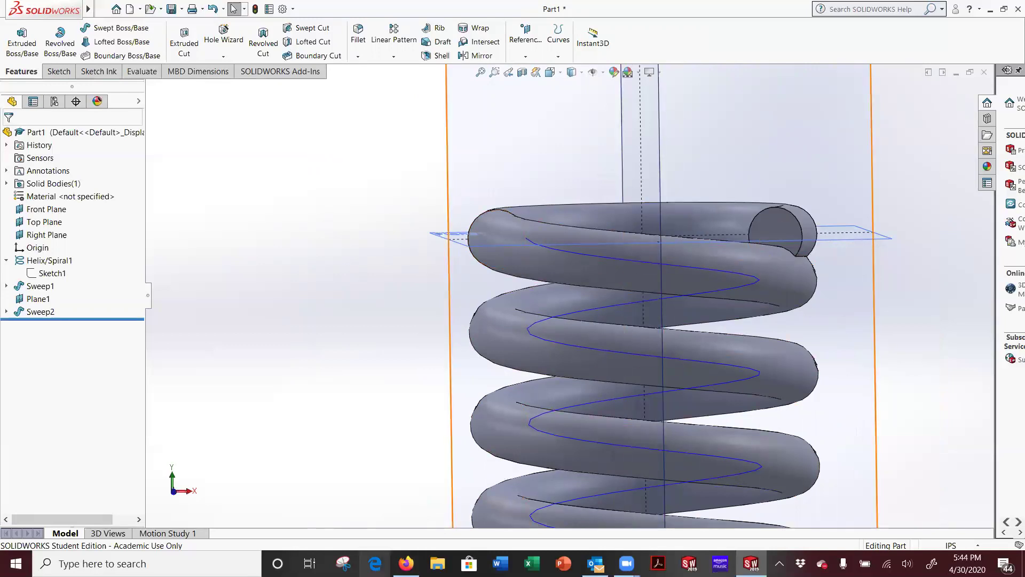
Switch to Microsoft Edge, search for images of "springs" and open the Raymond medium-duty compression spring product page
{"action": "left_click", "coordinate": [376, 564]}
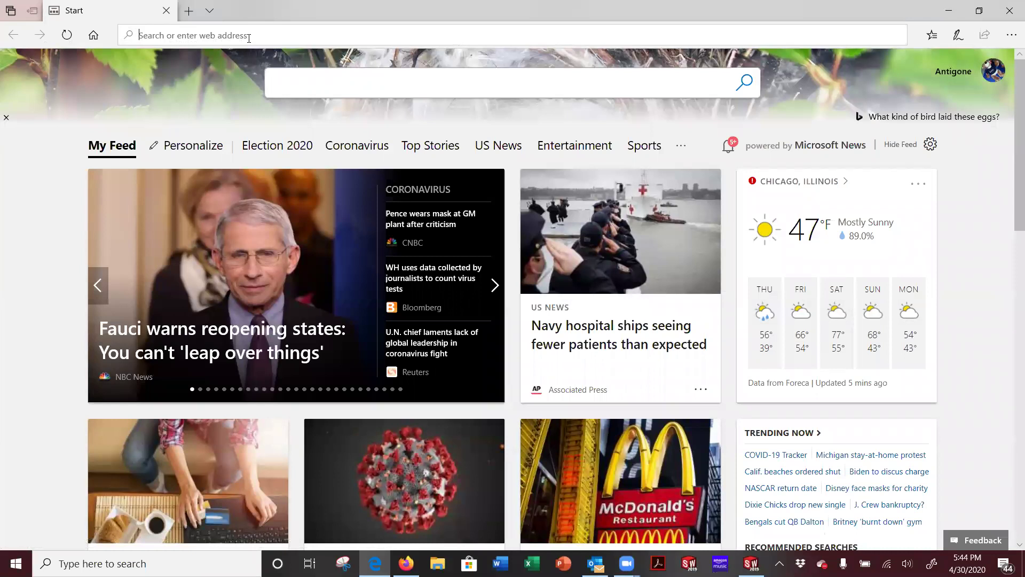
{"action": "type", "text": "springs"}
{"action": "key", "text": "Return"}
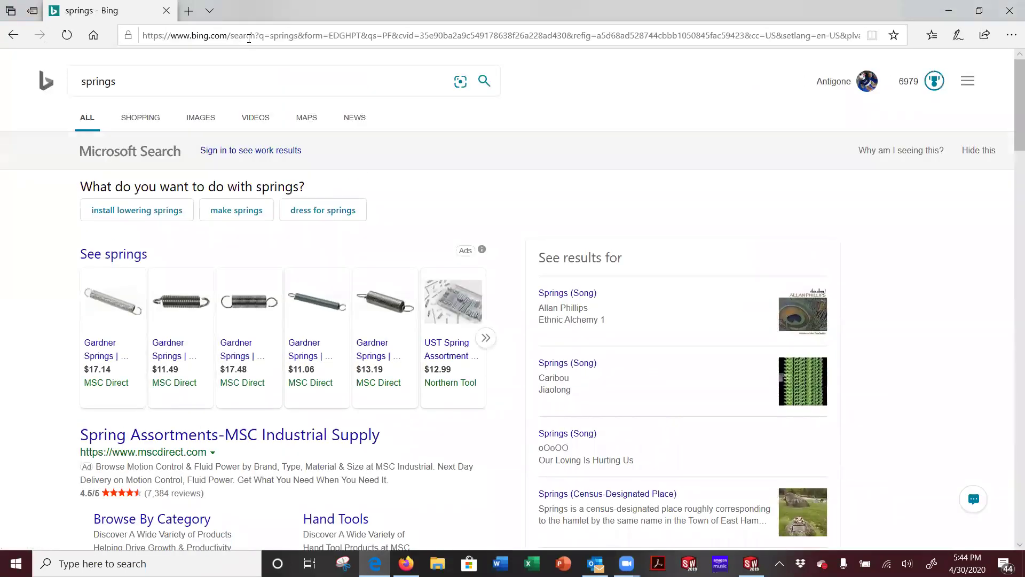
{"action": "left_click", "coordinate": [200, 118]}
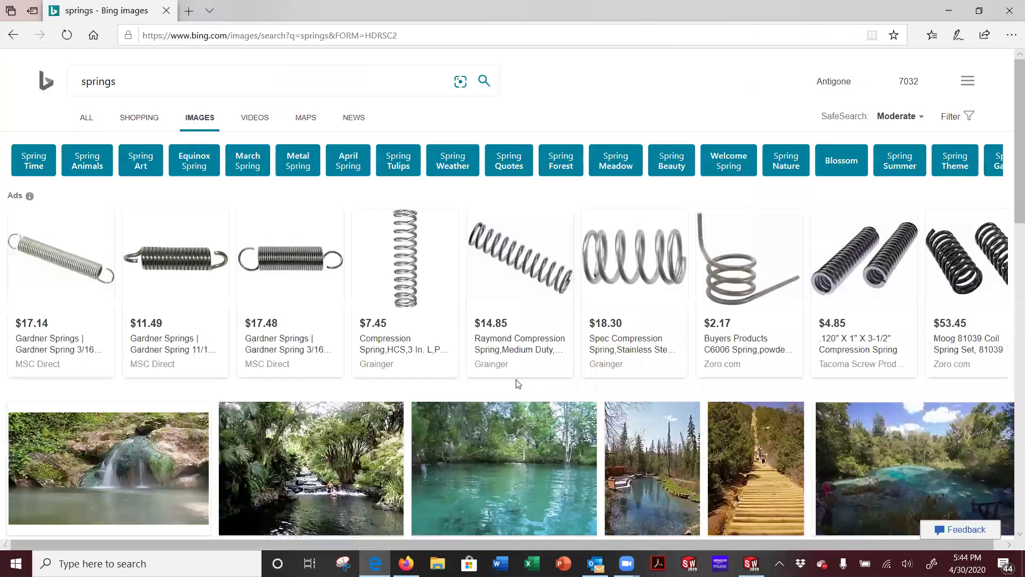
{"action": "scroll", "coordinate": [556, 285], "scroll_direction": "down", "scroll_amount": 1}
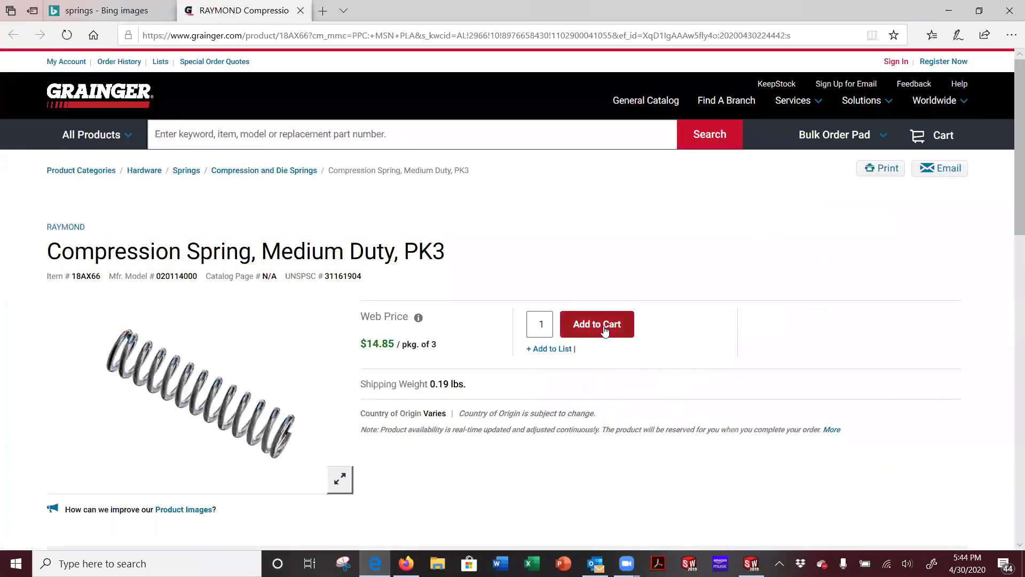
Look over the product page's spring, switch back to SOLIDWORKS and open the flat end coil's path sketch for editing
{"action": "scroll", "coordinate": [551, 286], "scroll_direction": "down", "scroll_amount": 2}
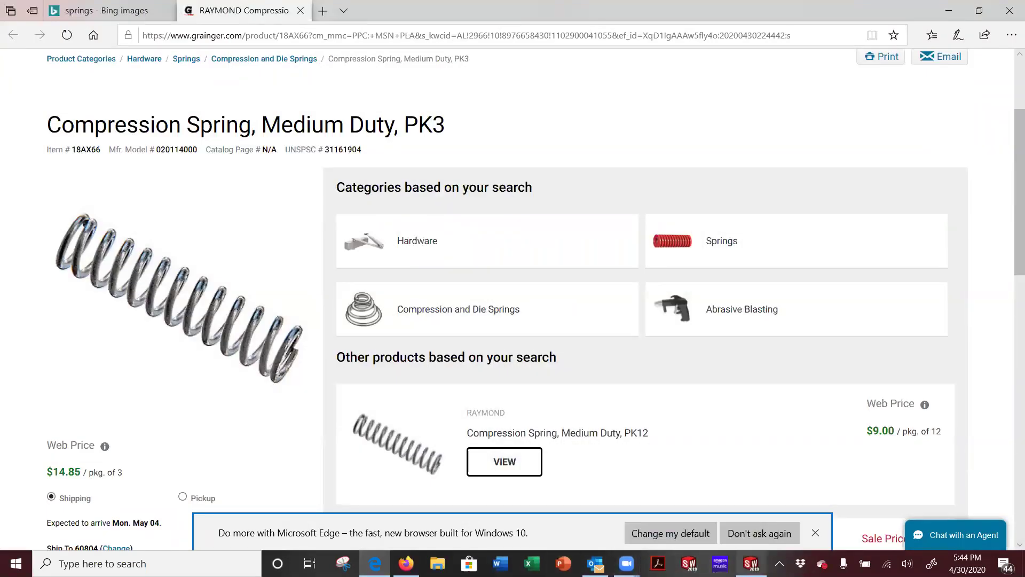
{"action": "mouse_move", "coordinate": [752, 564]}
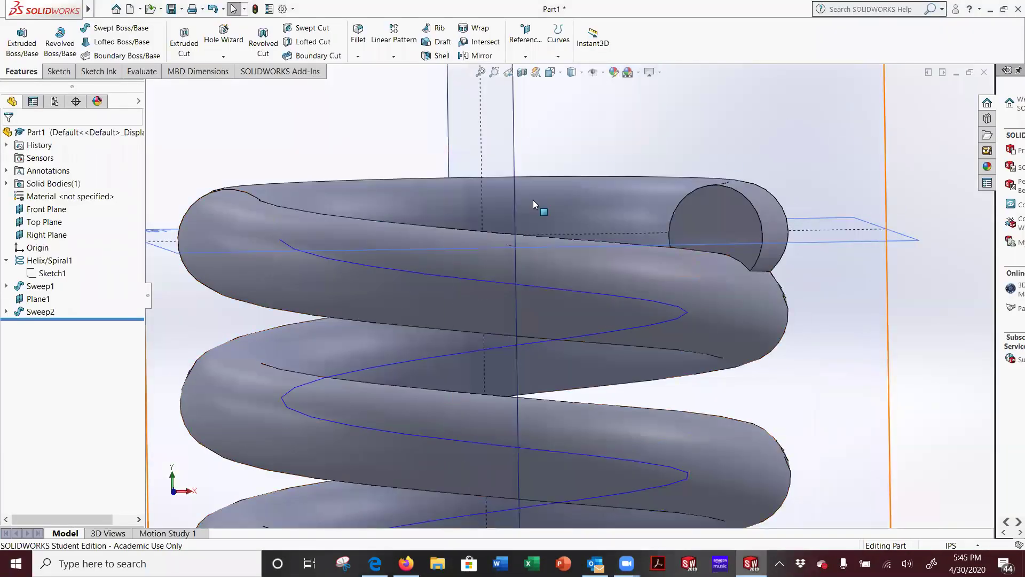
{"action": "middle_click_drag", "start_coordinate": [597, 237], "coordinate": [851, 305]}
{"action": "scroll", "coordinate": [801, 277], "scroll_direction": "down", "scroll_amount": 3}
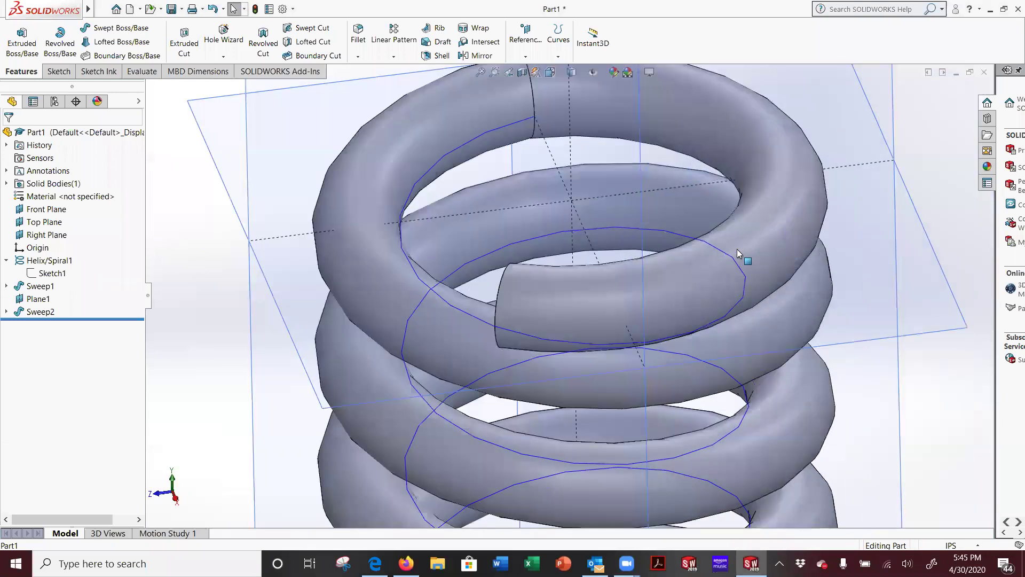
{"action": "left_click", "coordinate": [7, 311]}
{"action": "left_click", "coordinate": [55, 337]}
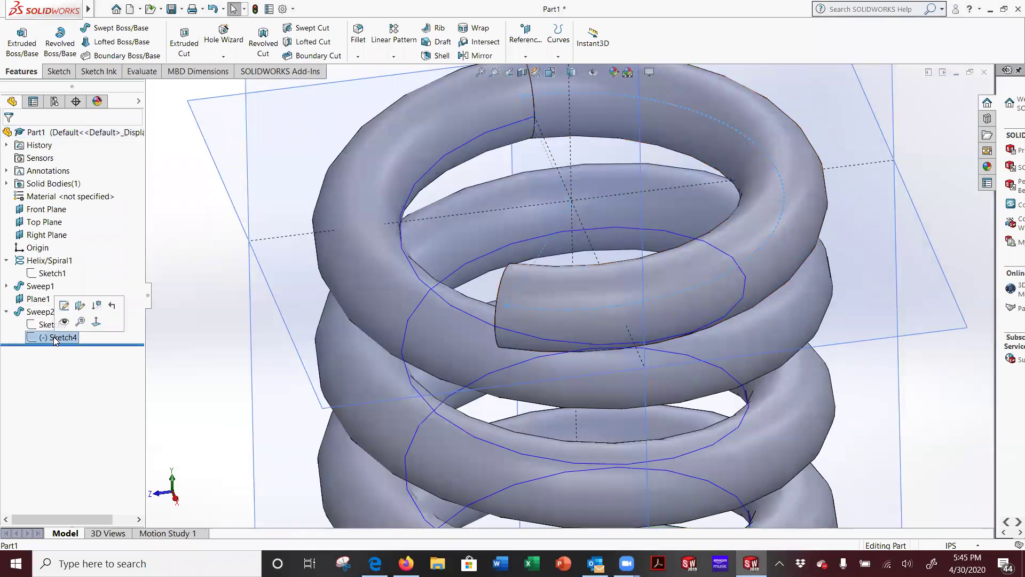
{"action": "right_click", "coordinate": [55, 338]}
{"action": "left_click", "coordinate": [67, 304]}
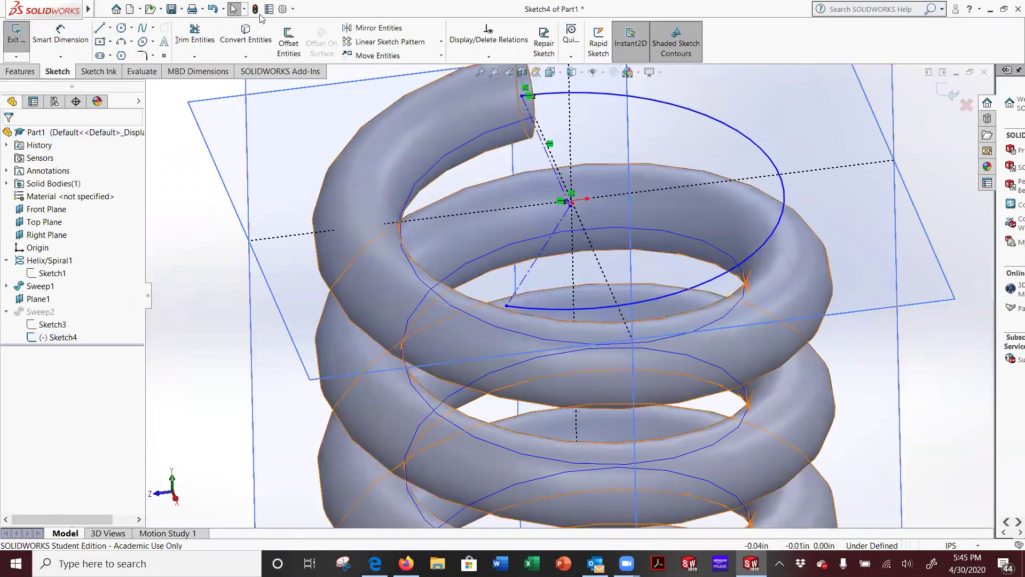
Dimension the angle between the two centerlines of the path sketch and set it to 125 degrees
{"action": "left_click", "coordinate": [194, 37]}
{"action": "left_click", "coordinate": [57, 36]}
{"action": "left_click", "coordinate": [556, 167]}
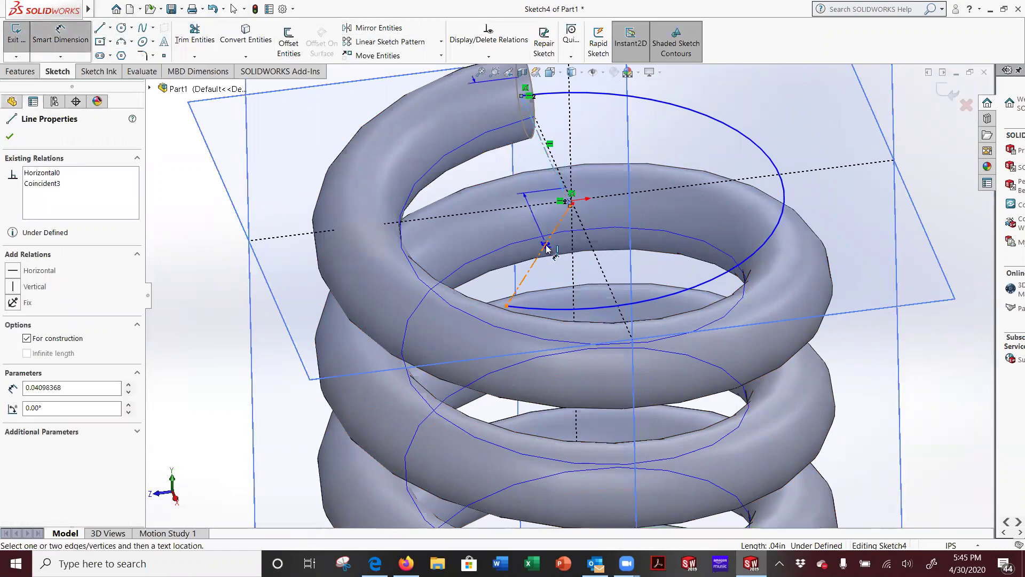
{"action": "left_click", "coordinate": [542, 244]}
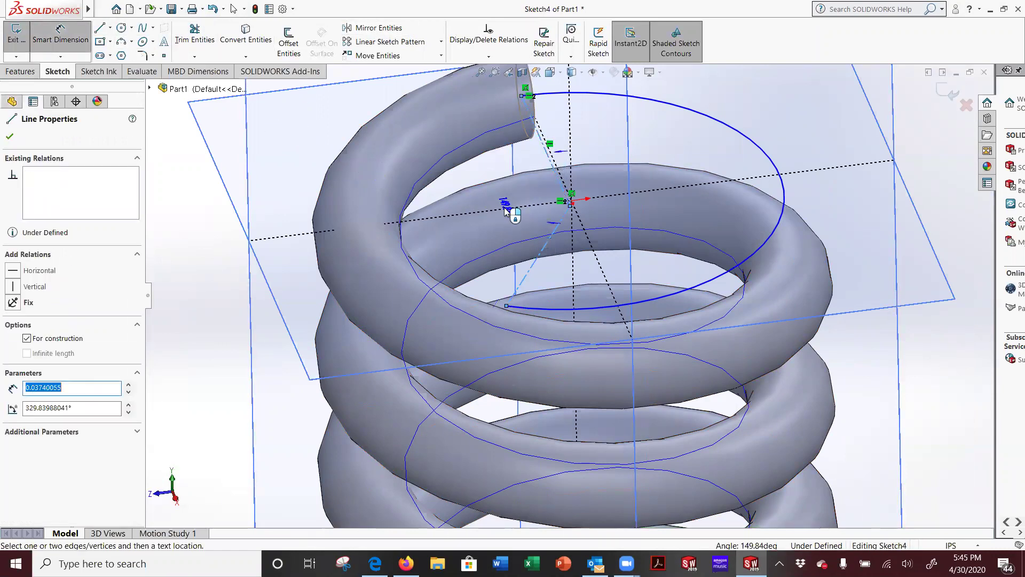
{"action": "left_click", "coordinate": [513, 229]}
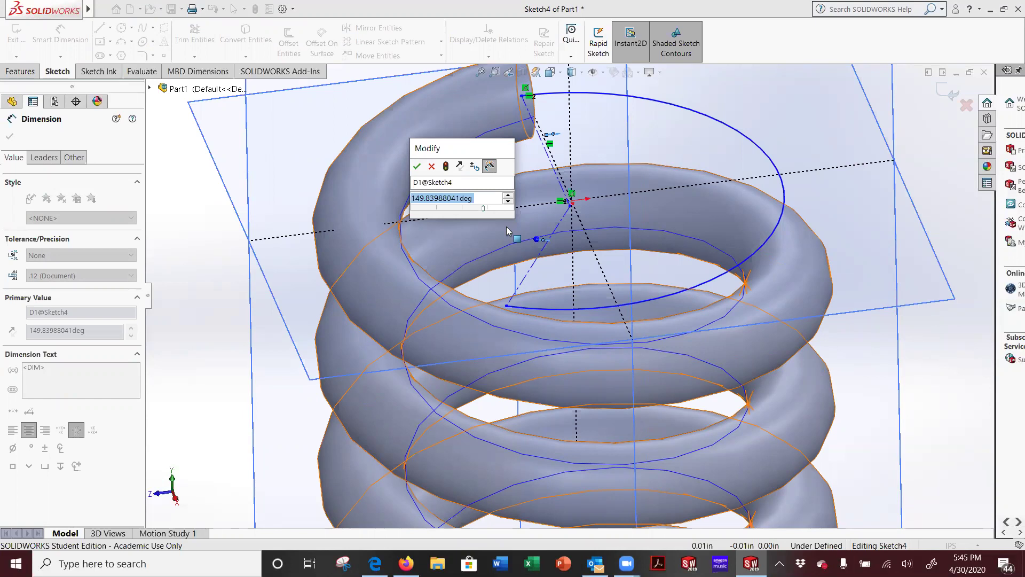
{"action": "type", "text": "125"}
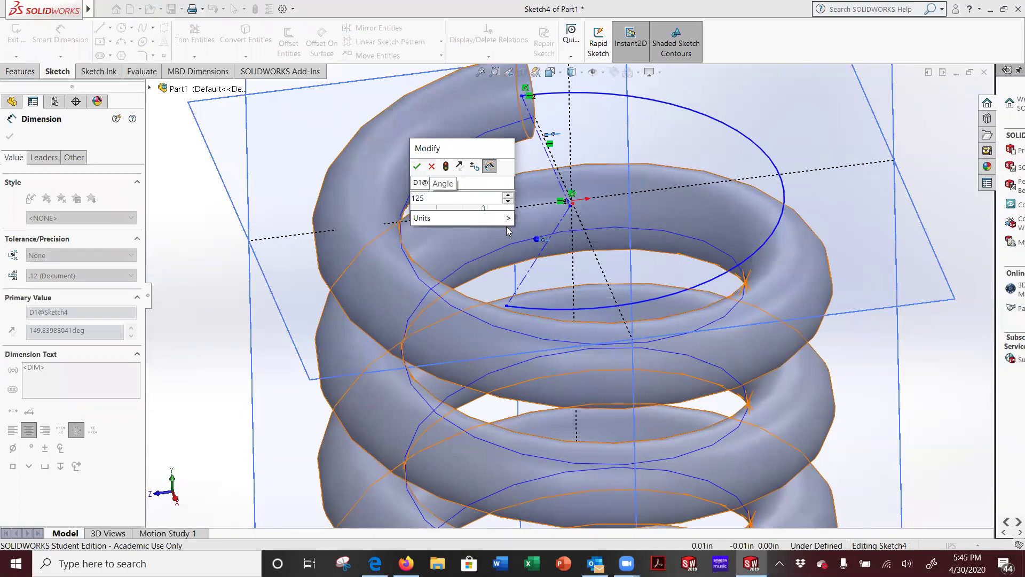
{"action": "key", "text": "Return"}
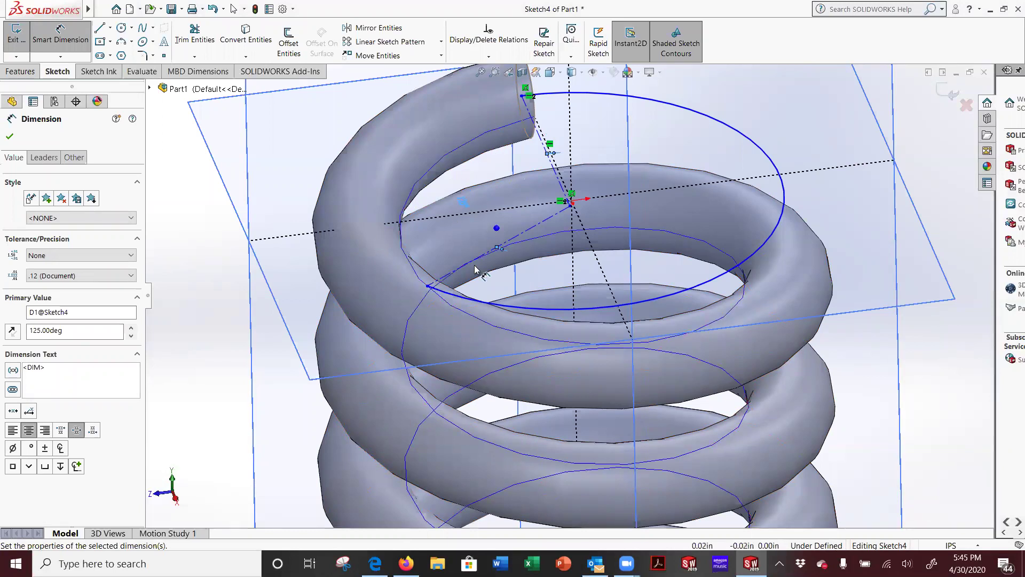
Try angles of 185, 195 and 180 degrees in turn between the path sketch's two centerlines
{"action": "key", "text": "z"}
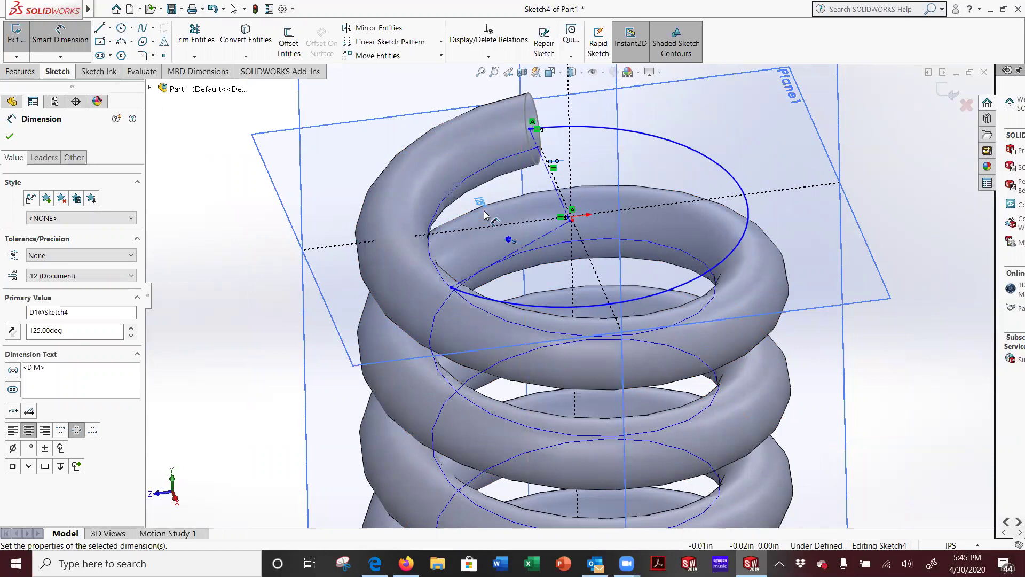
{"action": "key", "text": "Escape"}
{"action": "double_click", "coordinate": [507, 256]}
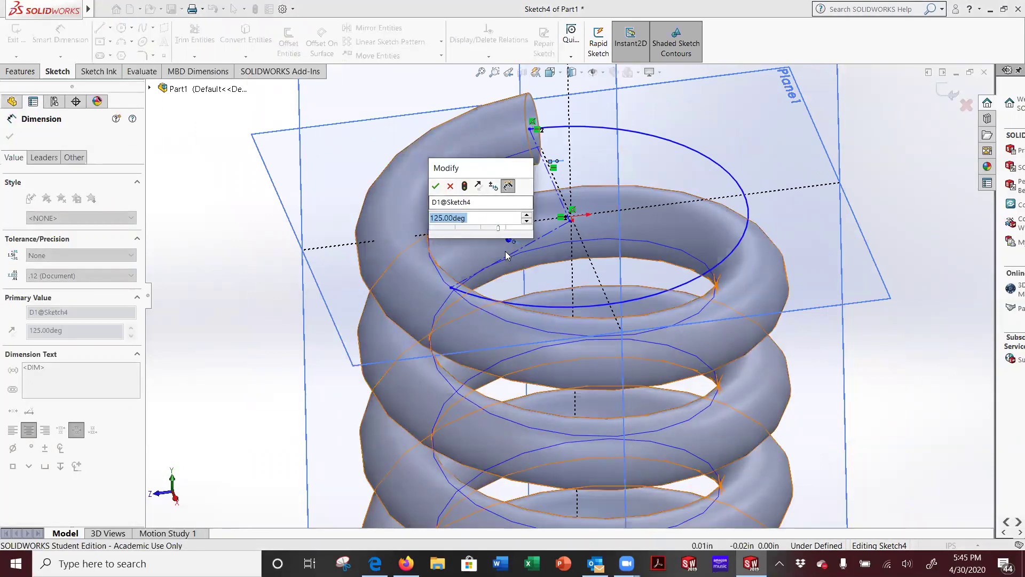
{"action": "type", "text": "1"}
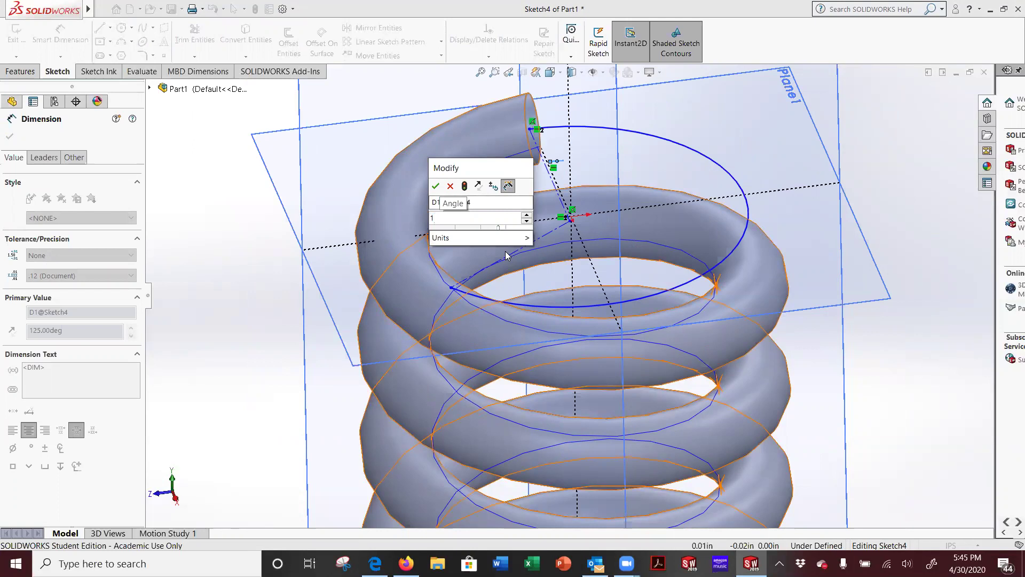
{"action": "type", "text": "85"}
{"action": "key", "text": "Return"}
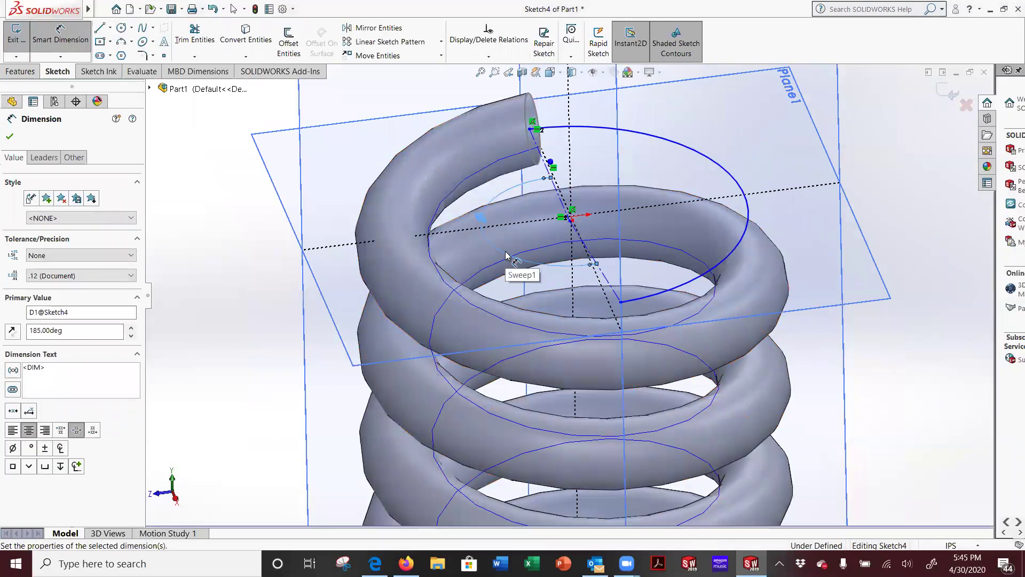
{"action": "double_click", "coordinate": [483, 223]}
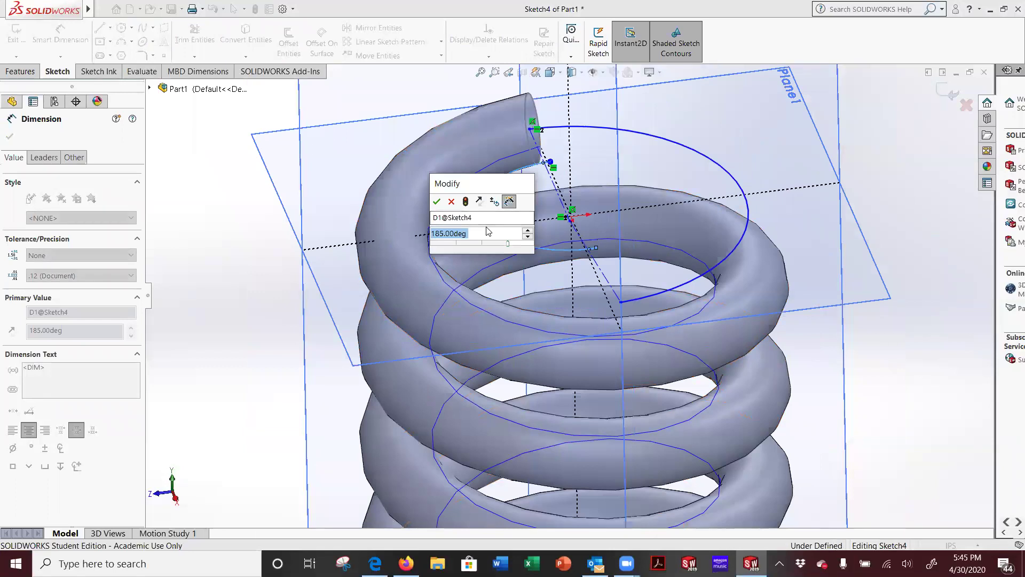
{"action": "type", "text": "195"}
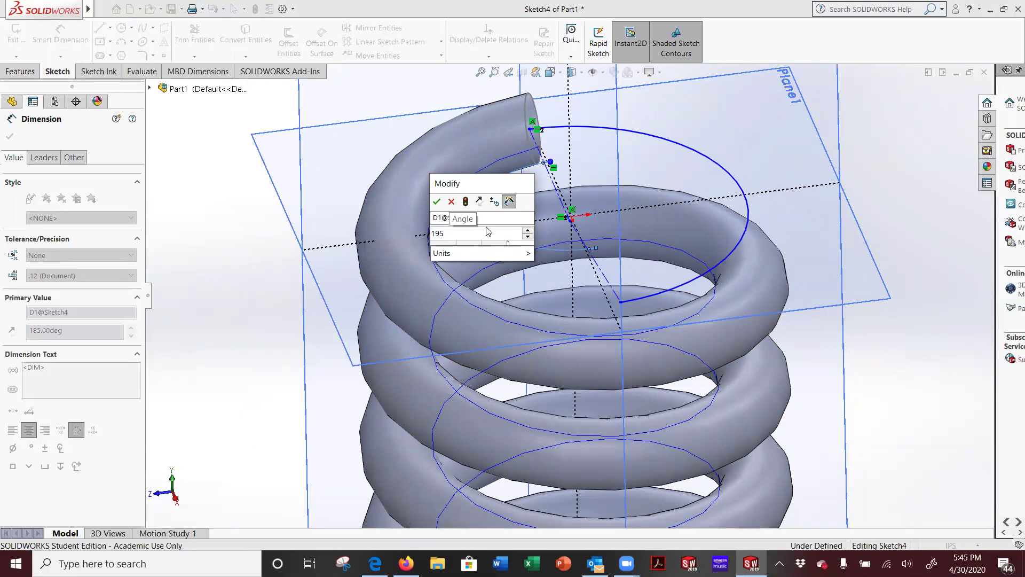
{"action": "key", "text": "Return"}
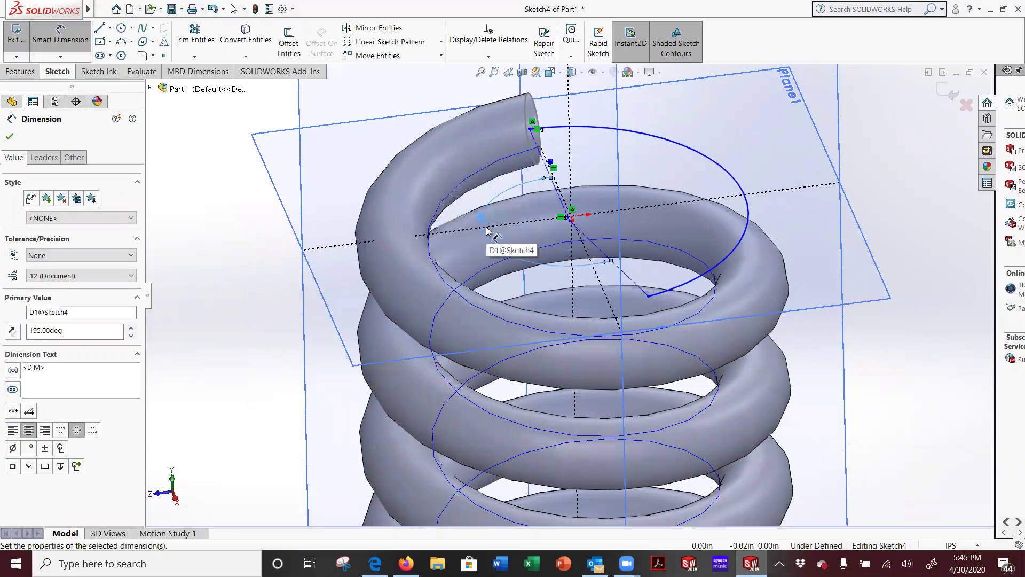
{"action": "double_click", "coordinate": [482, 221]}
{"action": "type", "text": "180"}
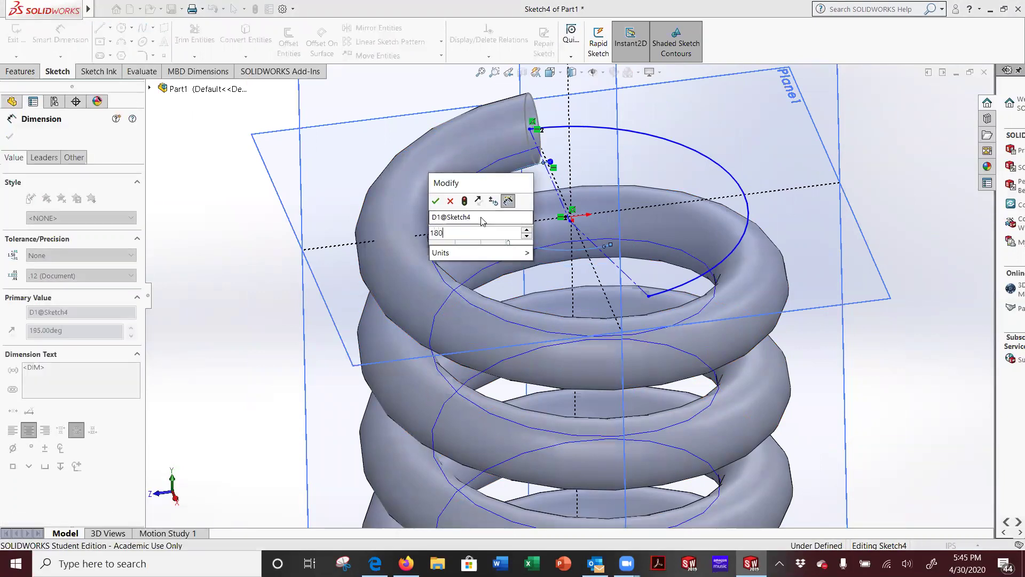
{"action": "key", "text": "Return"}
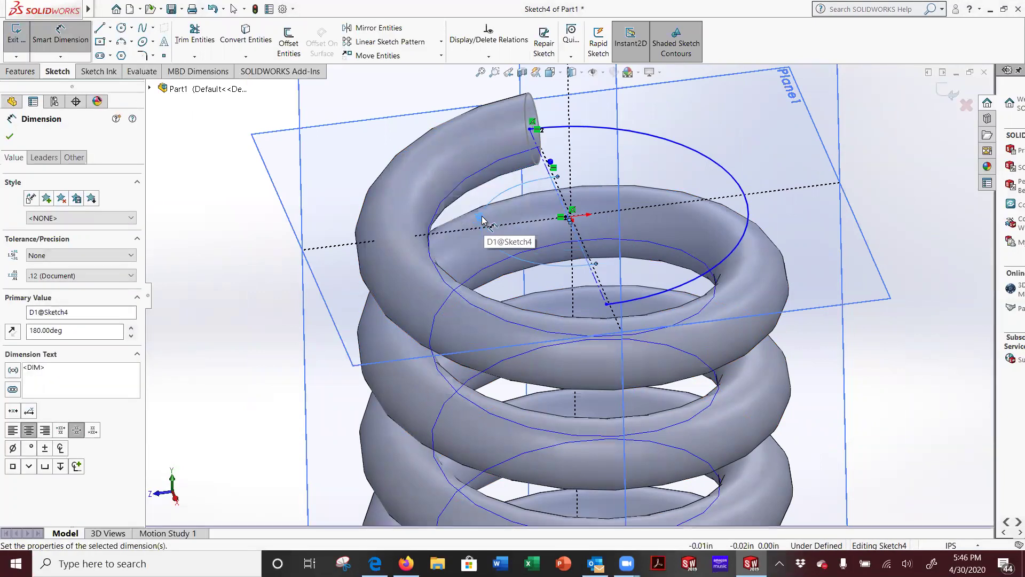
Set the angle between the two centerlines to 175 degrees and close the dimension tool
{"action": "double_click", "coordinate": [486, 231]}
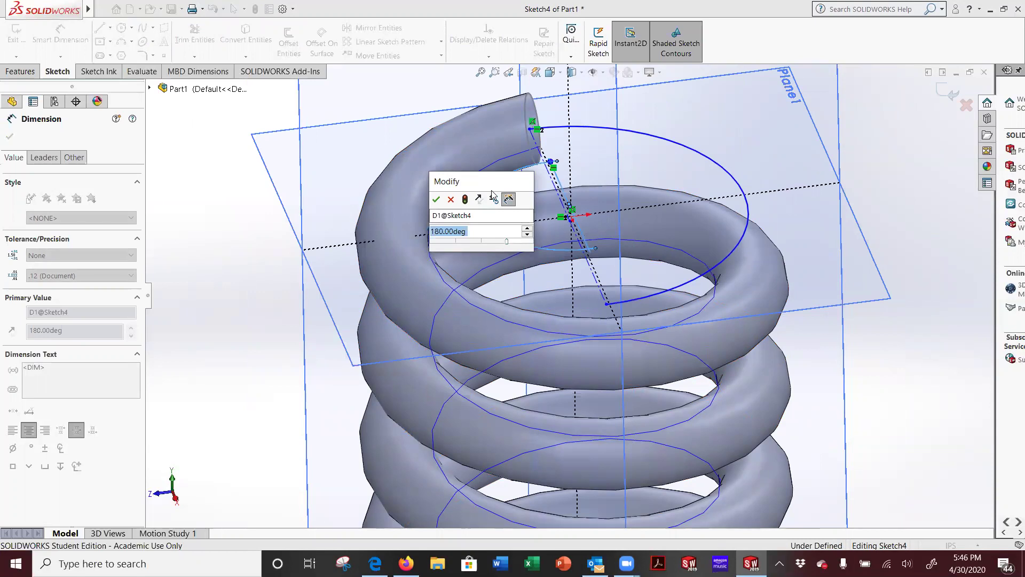
{"action": "type", "text": "175"}
{"action": "key", "text": "Return"}
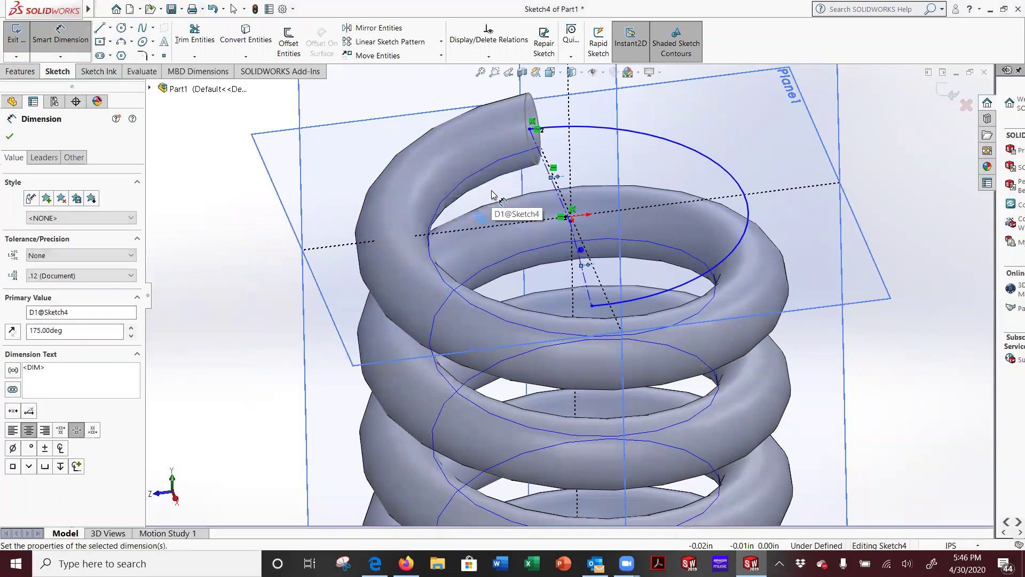
{"action": "left_click", "coordinate": [9, 138]}
{"action": "mouse_move", "coordinate": [481, 220]}
{"action": "middle_mouse_down"}
{"action": "mouse_move", "coordinate": [615, 284]}
{"action": "mouse_move", "coordinate": [611, 252]}
{"action": "mouse_move", "coordinate": [605, 318]}
{"action": "middle_mouse_up"}
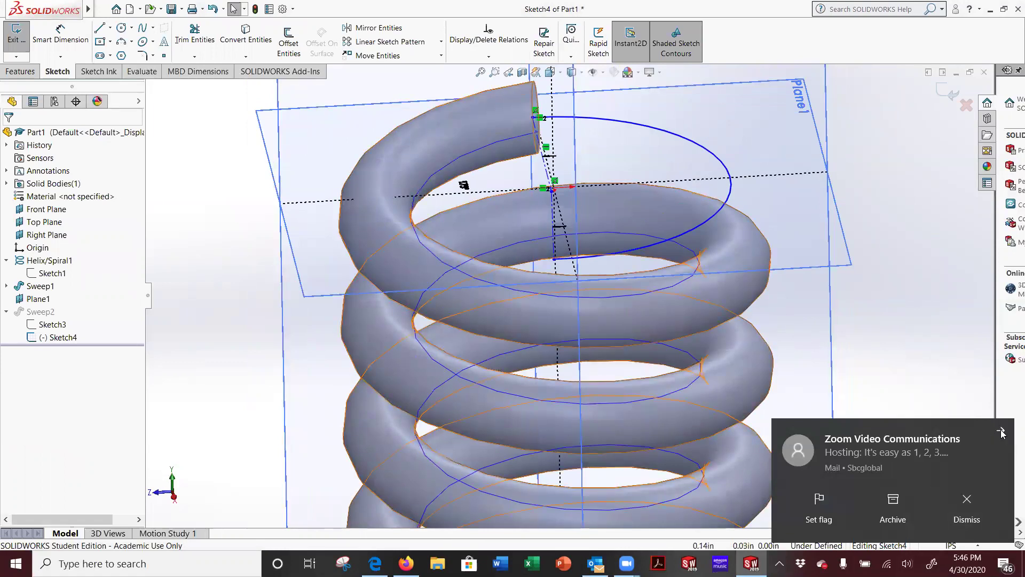
Dismiss the incoming mail notifications and return to the spring's path sketch
{"action": "left_click", "coordinate": [1002, 433]}
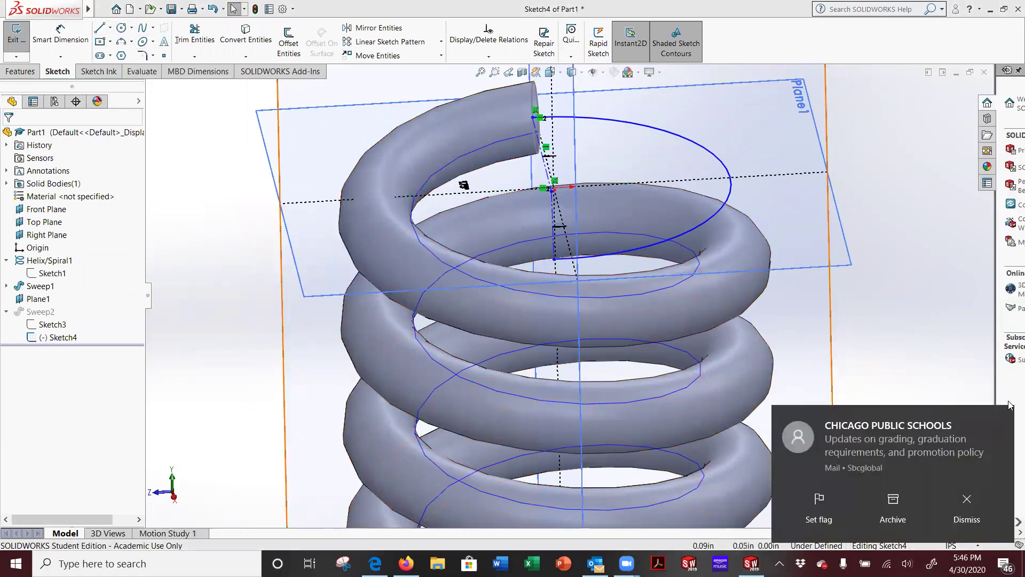
{"action": "left_click", "coordinate": [1002, 420]}
{"action": "key", "text": "alt+Tab"}
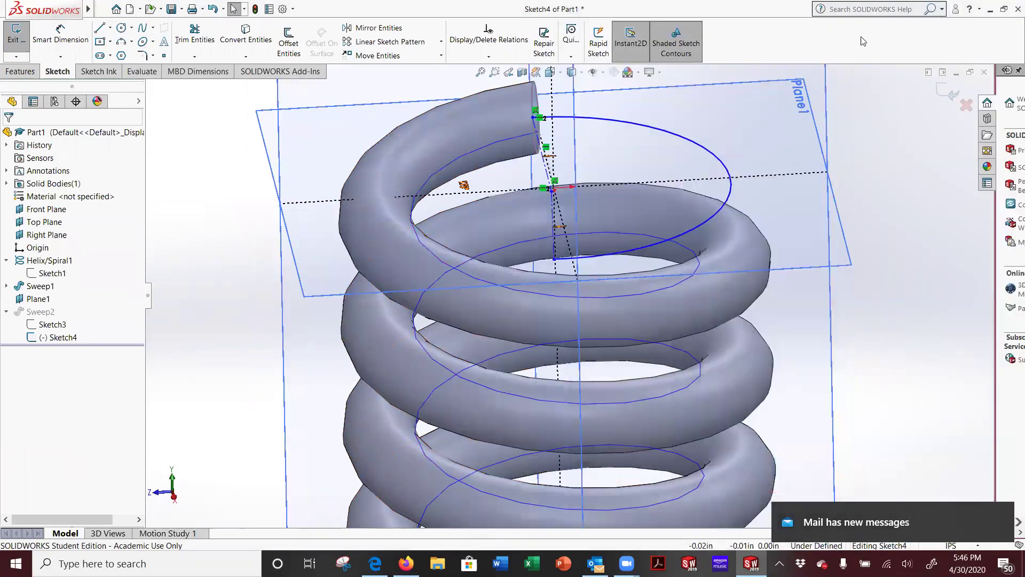
{"action": "left_click", "coordinate": [949, 12]}
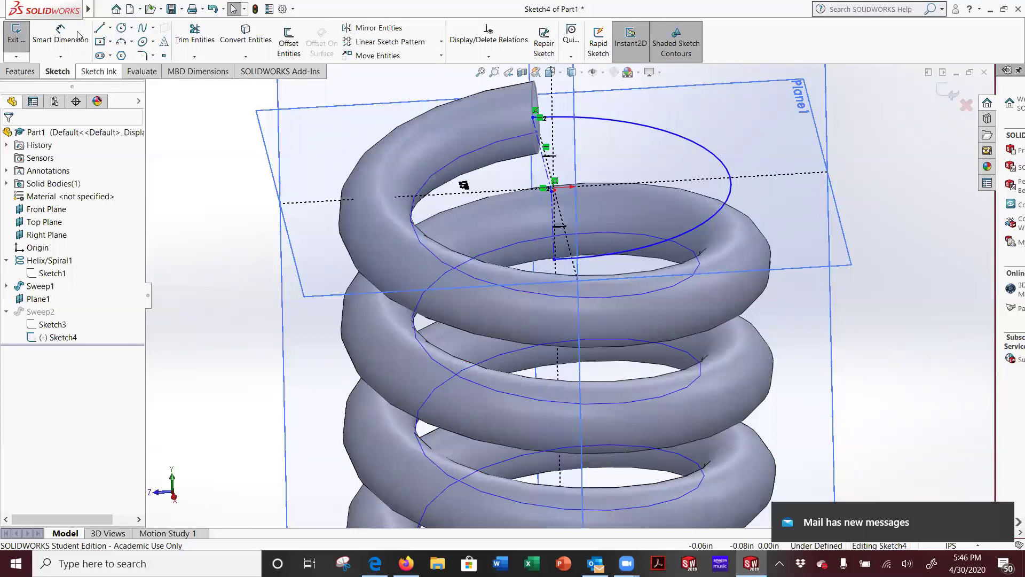
Exit the path sketch and examine how the free end of the rebuilt flat coil meets the coil below
{"action": "left_click", "coordinate": [952, 95]}
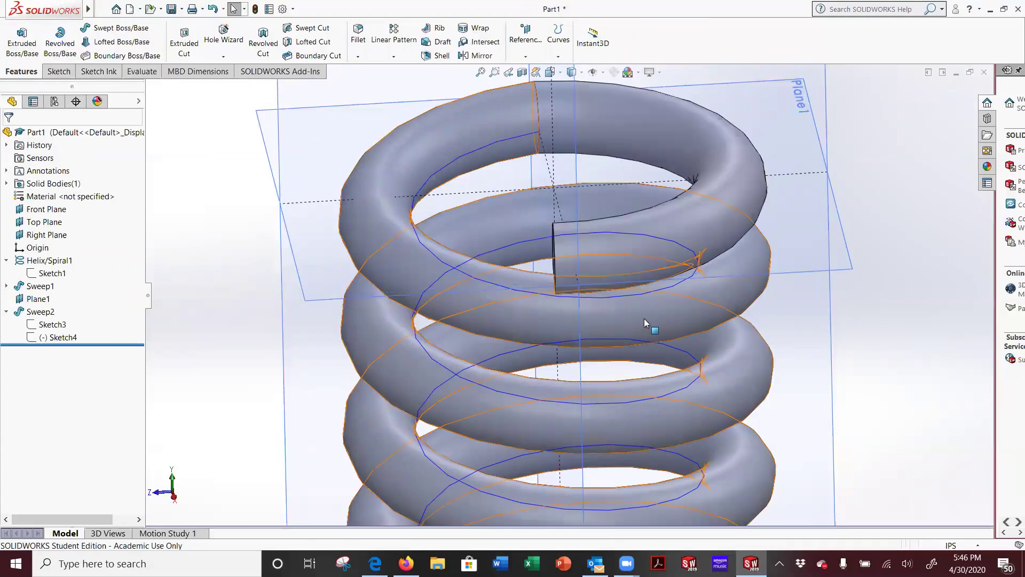
{"action": "scroll", "coordinate": [617, 252], "scroll_direction": "down", "scroll_amount": 5}
{"action": "middle_click_drag", "start_coordinate": [600, 345], "coordinate": [483, 224]}
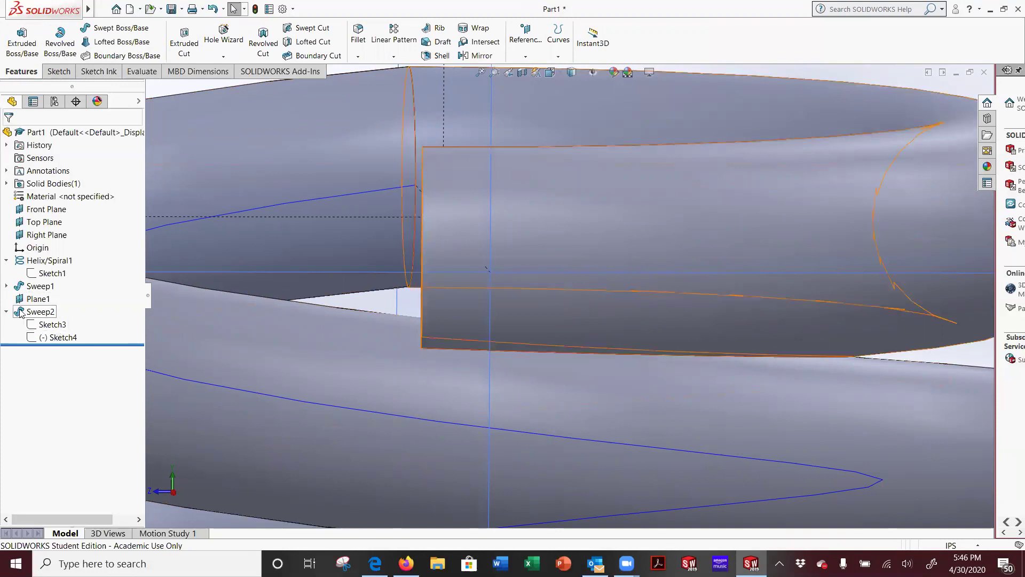
{"action": "left_click", "coordinate": [40, 311]}
{"action": "scroll", "coordinate": [378, 306], "scroll_direction": "up", "scroll_amount": 5}
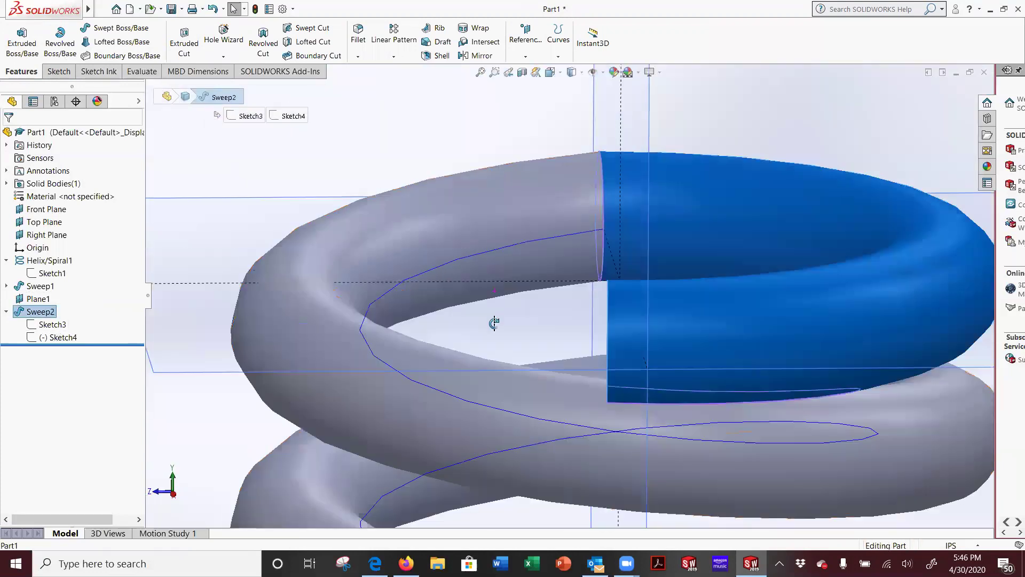
Reopen the flat end coil's path sketch and set the angle between its two centerlines to 150 degrees
{"action": "left_click", "coordinate": [58, 337]}
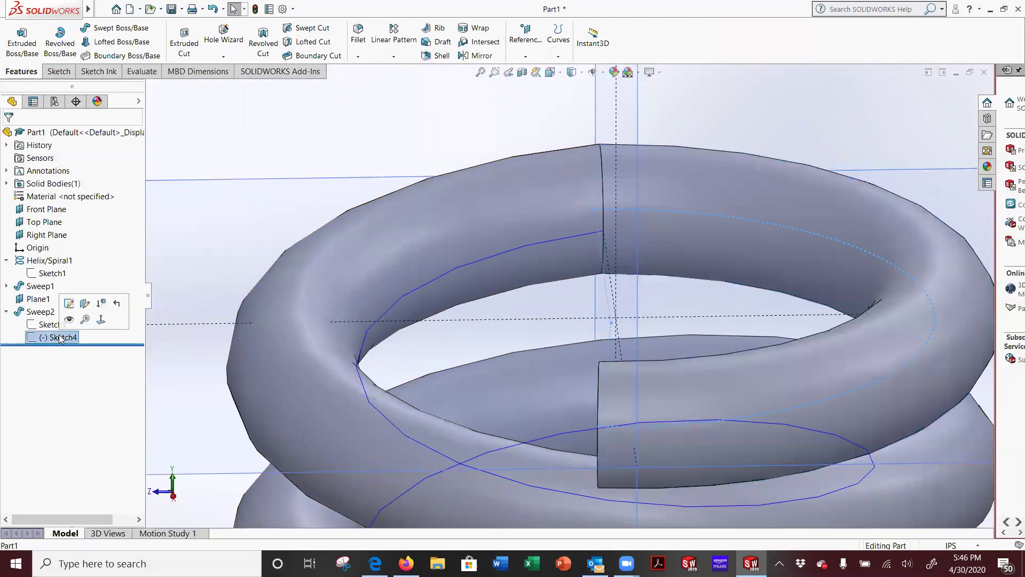
{"action": "left_click", "coordinate": [43, 325]}
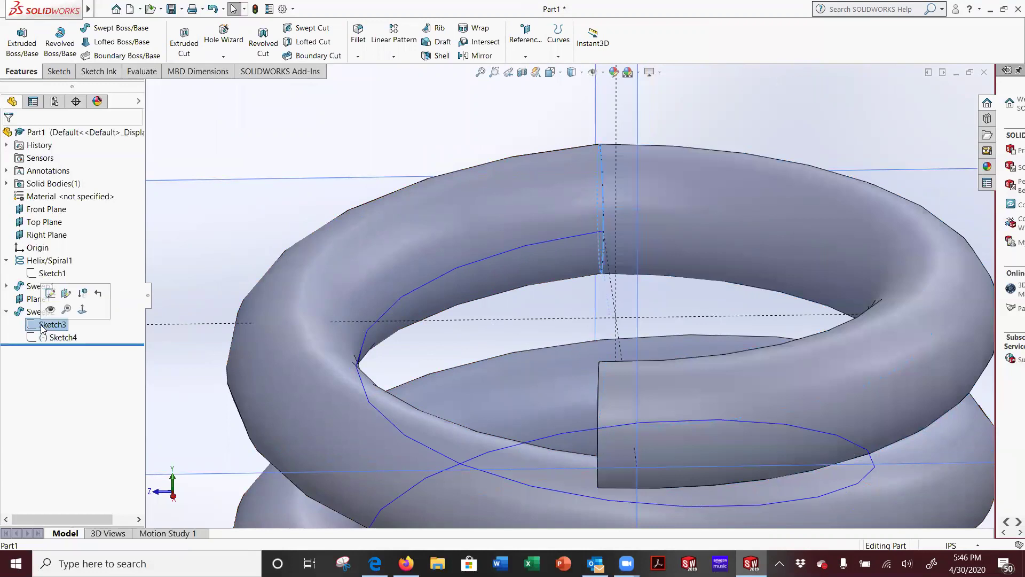
{"action": "left_click", "coordinate": [45, 338]}
{"action": "right_click", "coordinate": [45, 338]}
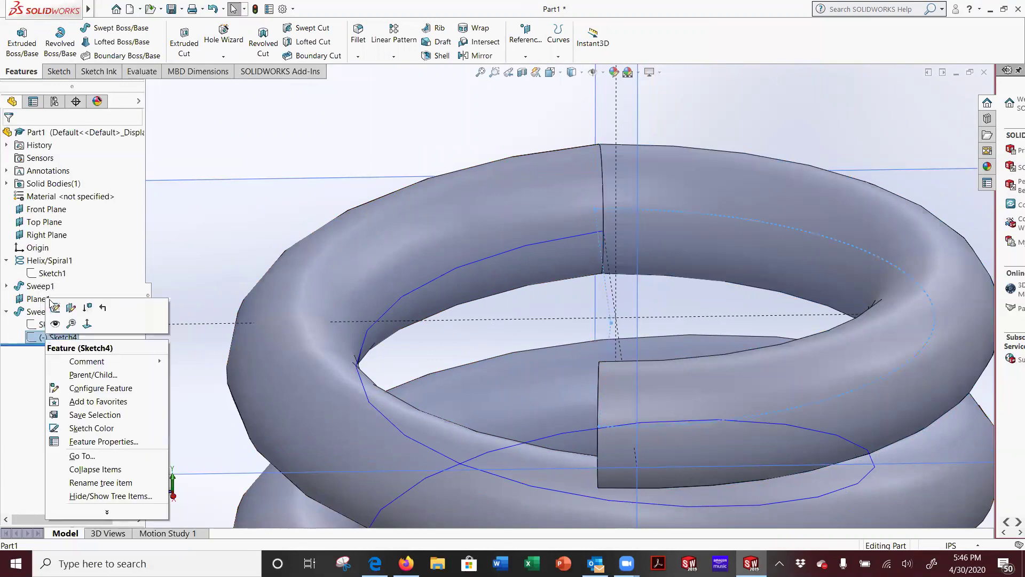
{"action": "left_click", "coordinate": [54, 306]}
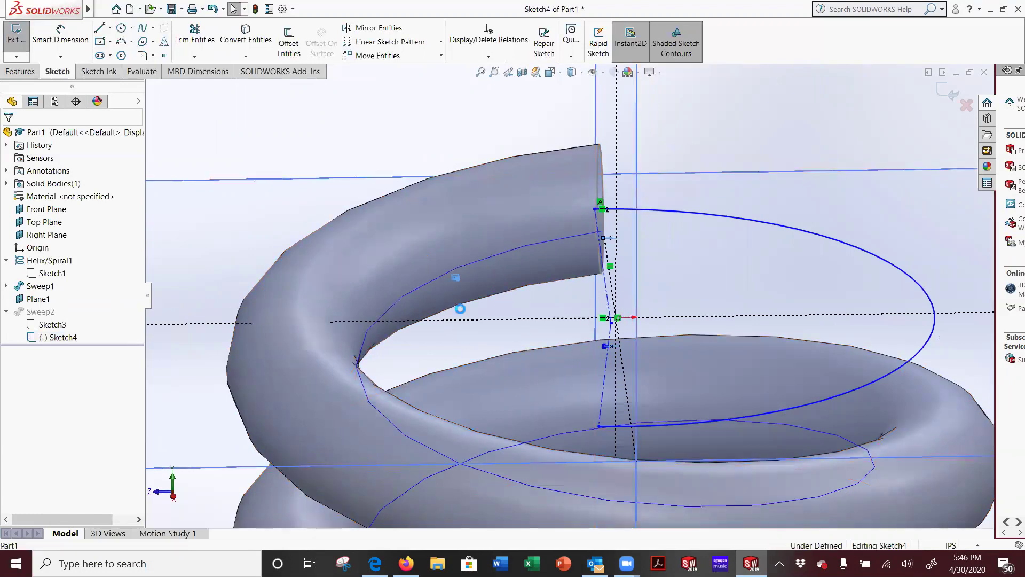
{"action": "double_click", "coordinate": [461, 309]}
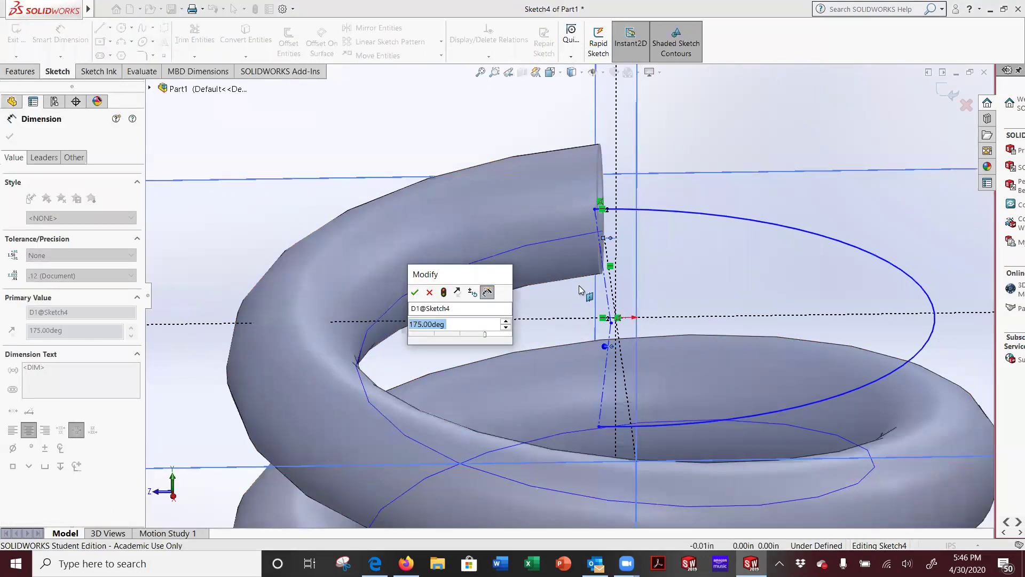
{"action": "type", "text": "150"}
{"action": "key", "text": "Return"}
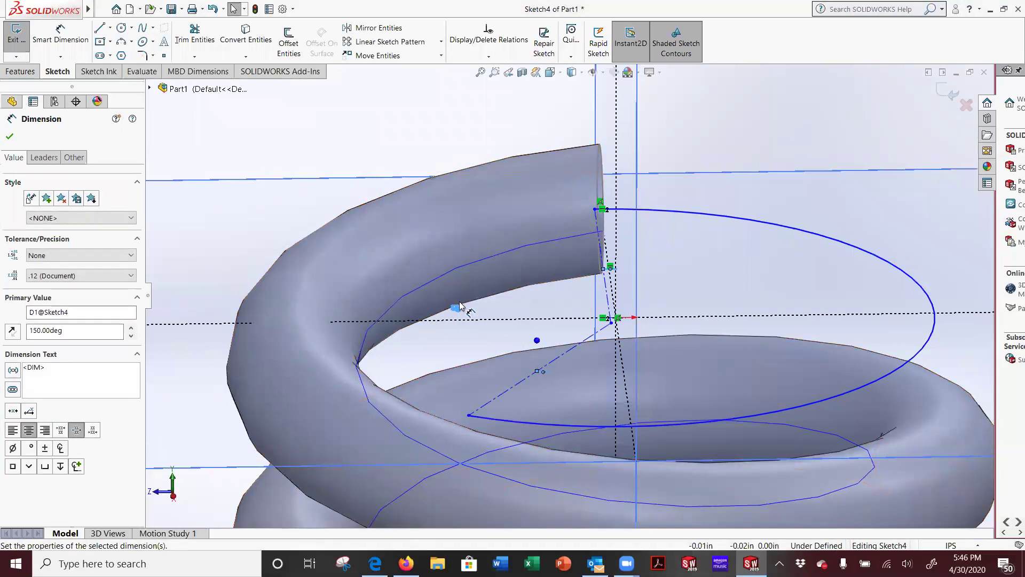
Set the angle between the path sketch's two centerlines to 190 degrees and check the arc against the coil below from the front
{"action": "double_click", "coordinate": [537, 341]}
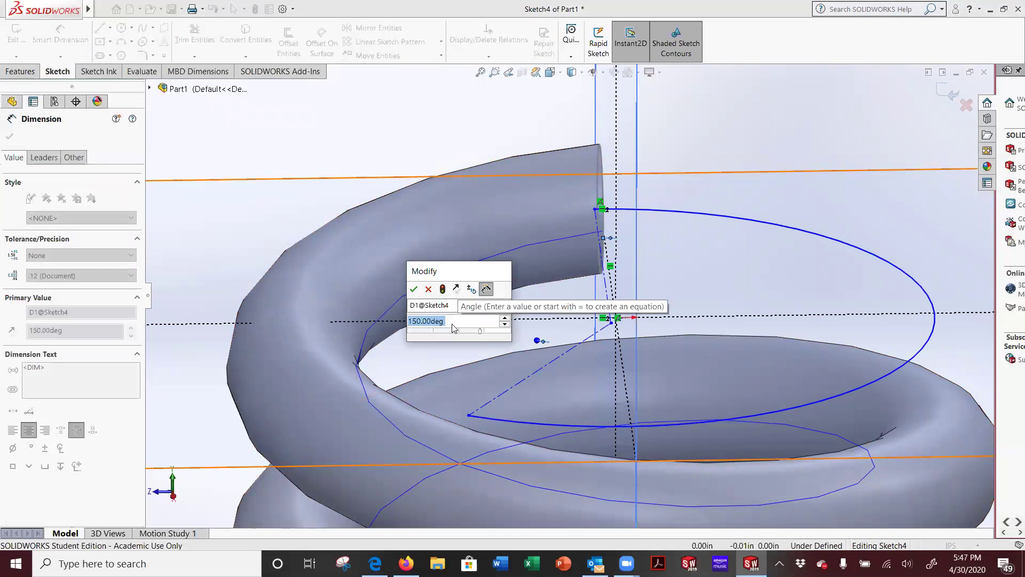
{"action": "type", "text": "190"}
{"action": "key", "text": "Return"}
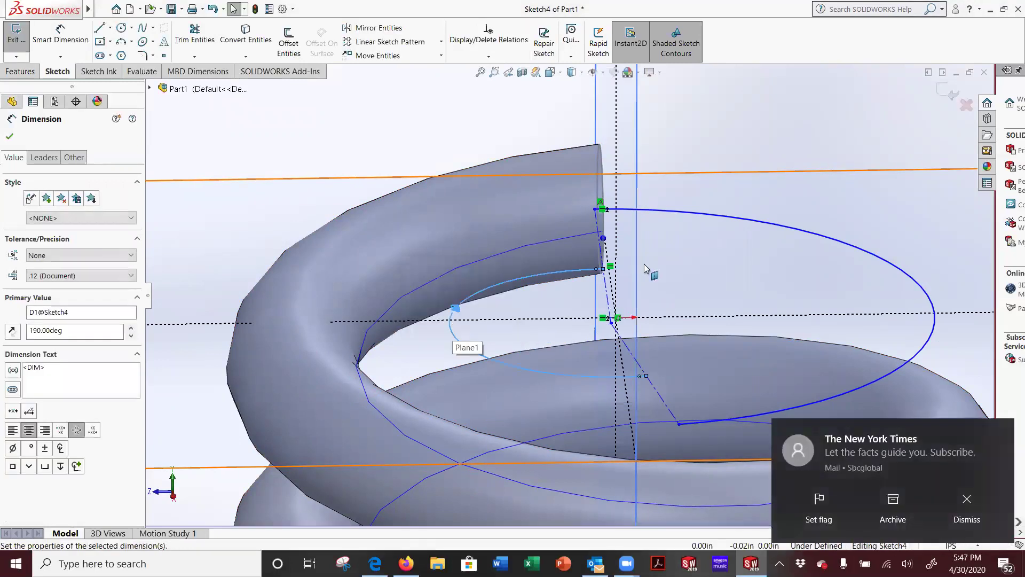
{"action": "middle_click_drag", "start_coordinate": [695, 305], "coordinate": [662, 224]}
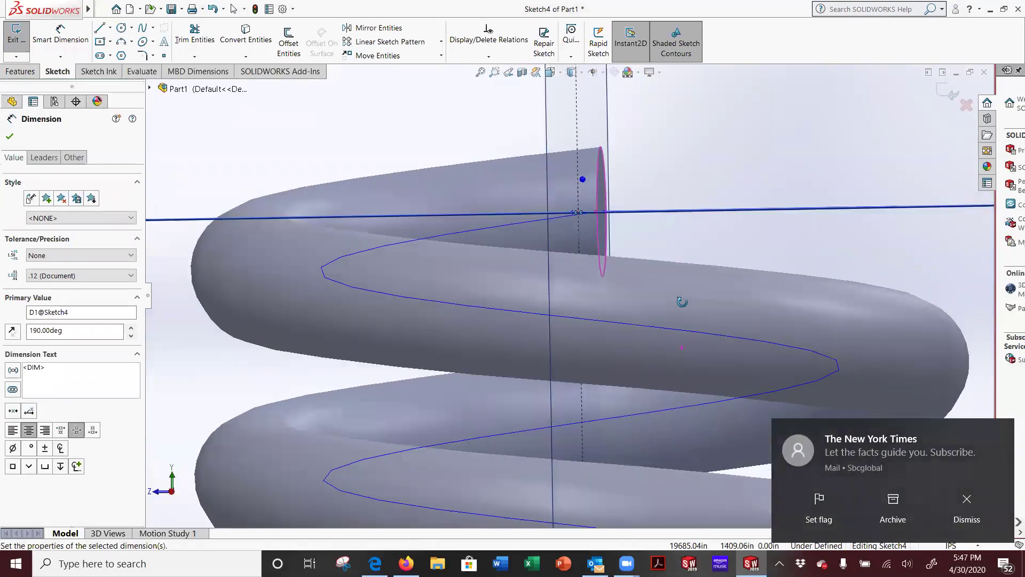
{"action": "left_click", "coordinate": [572, 73]}
{"action": "left_click", "coordinate": [561, 123]}
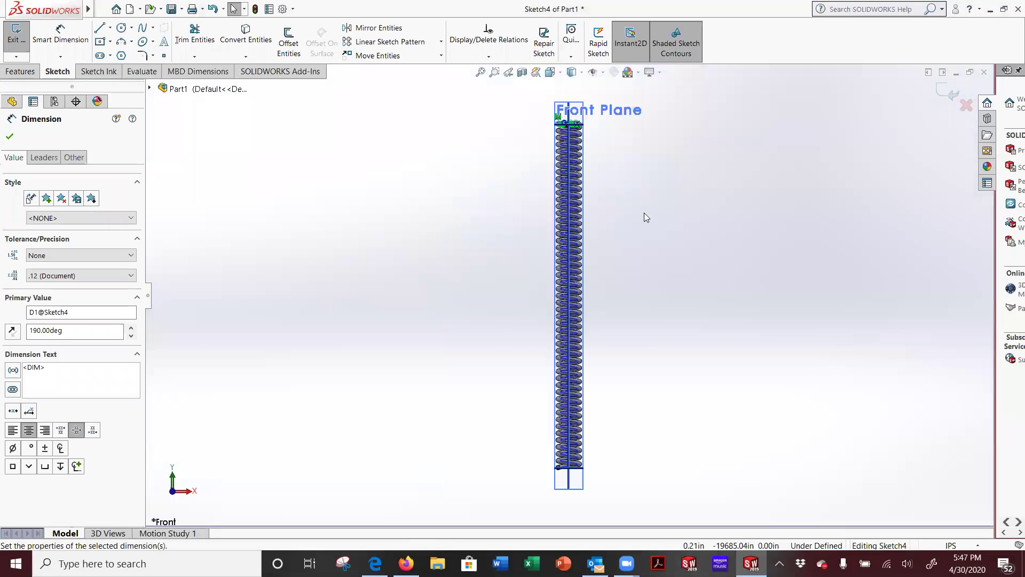
{"action": "scroll", "coordinate": [533, 266], "scroll_direction": "down", "scroll_amount": 5}
{"action": "scroll", "coordinate": [533, 266], "scroll_direction": "down", "scroll_amount": 3}
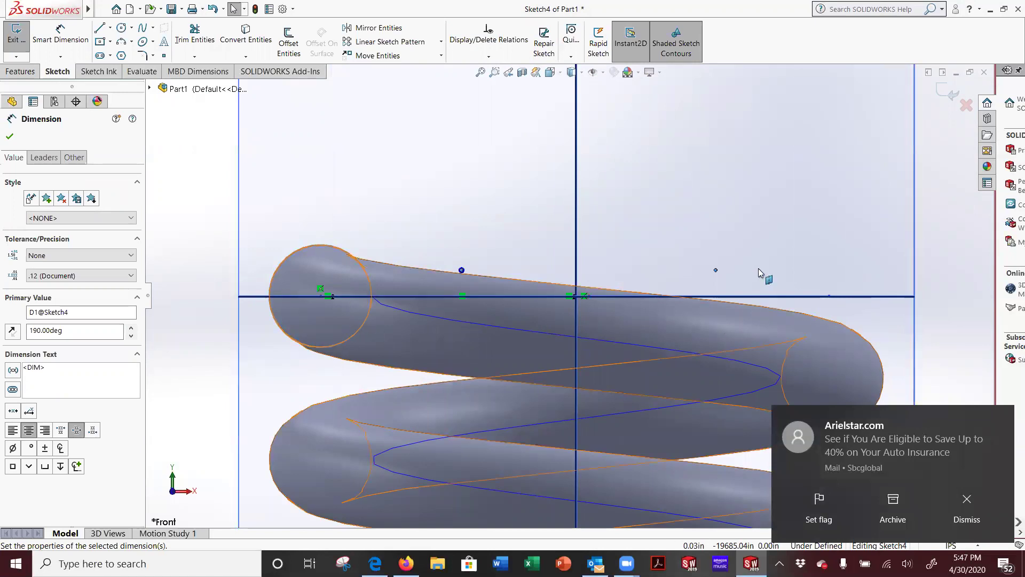
{"action": "middle_click_drag", "start_coordinate": [785, 366], "coordinate": [676, 363]}
{"action": "key", "text": "f"}
{"action": "scroll", "coordinate": [587, 153], "scroll_direction": "down", "scroll_amount": 10}
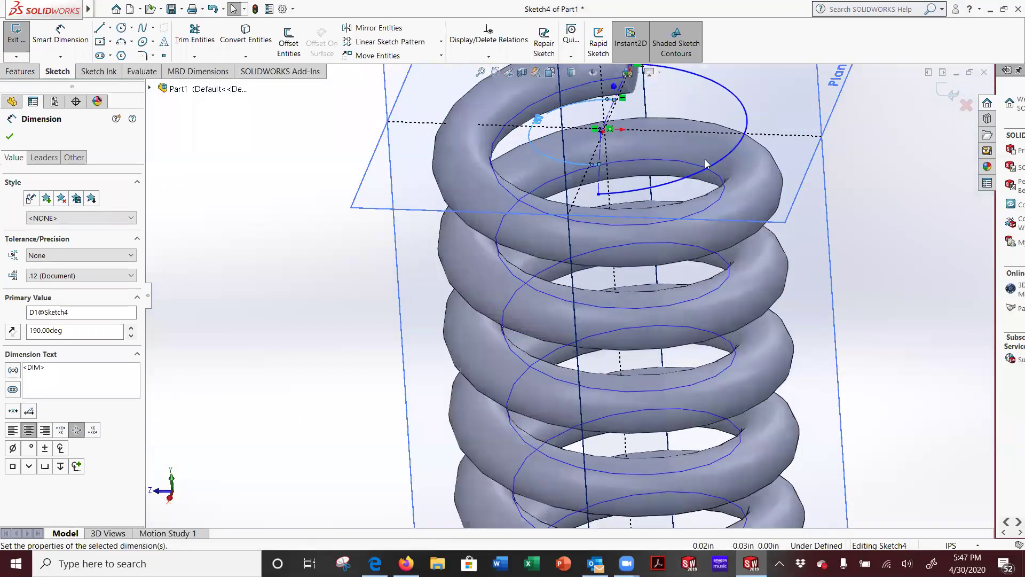
Set the centerline angle to 200 degrees and exit the path sketch to rebuild the flat end coil
{"action": "double_click", "coordinate": [538, 119]}
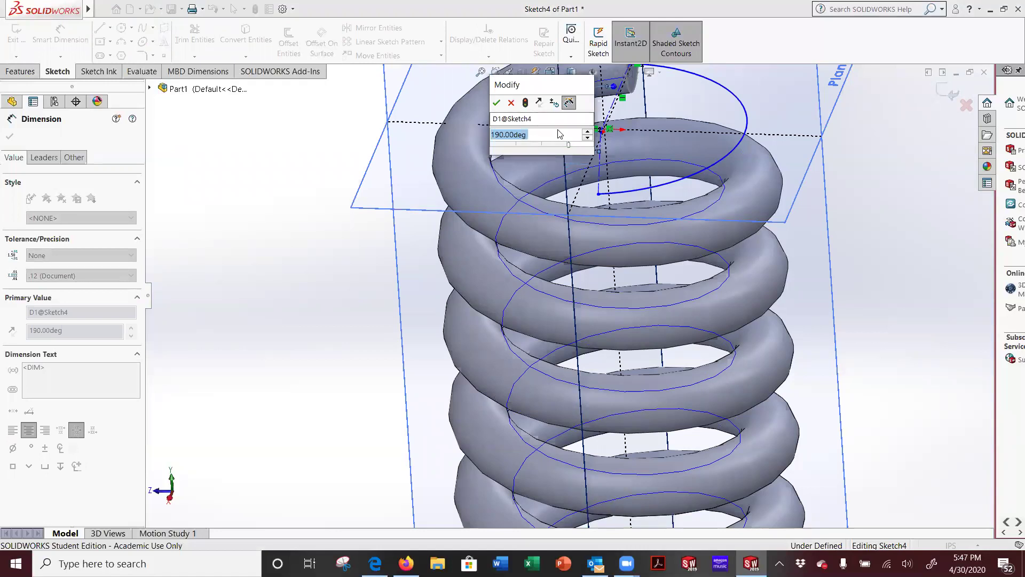
{"action": "type", "text": "200"}
{"action": "key", "text": "Return"}
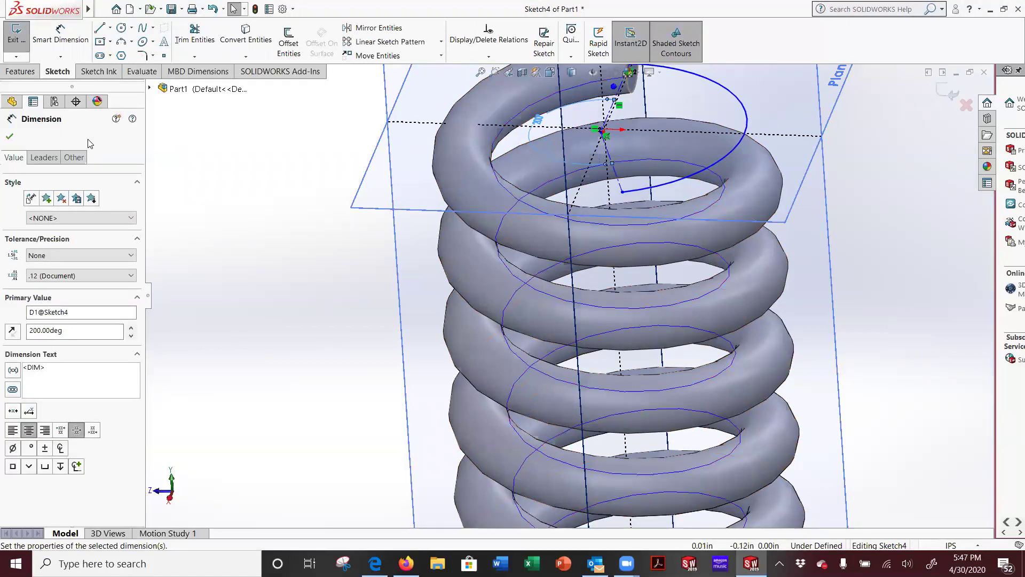
{"action": "left_click", "coordinate": [9, 137]}
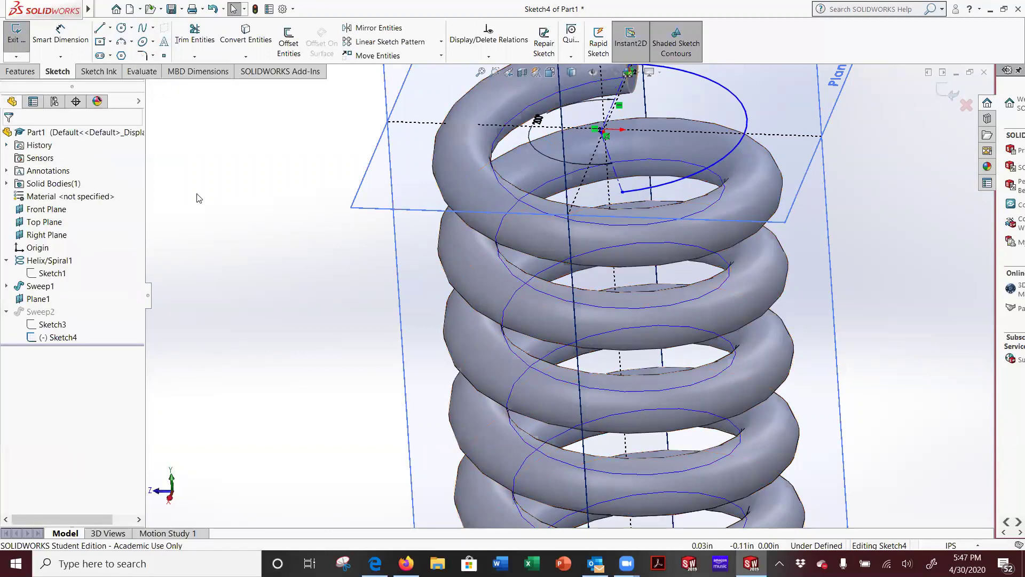
{"action": "left_click", "coordinate": [965, 104]}
{"action": "key", "text": "Return"}
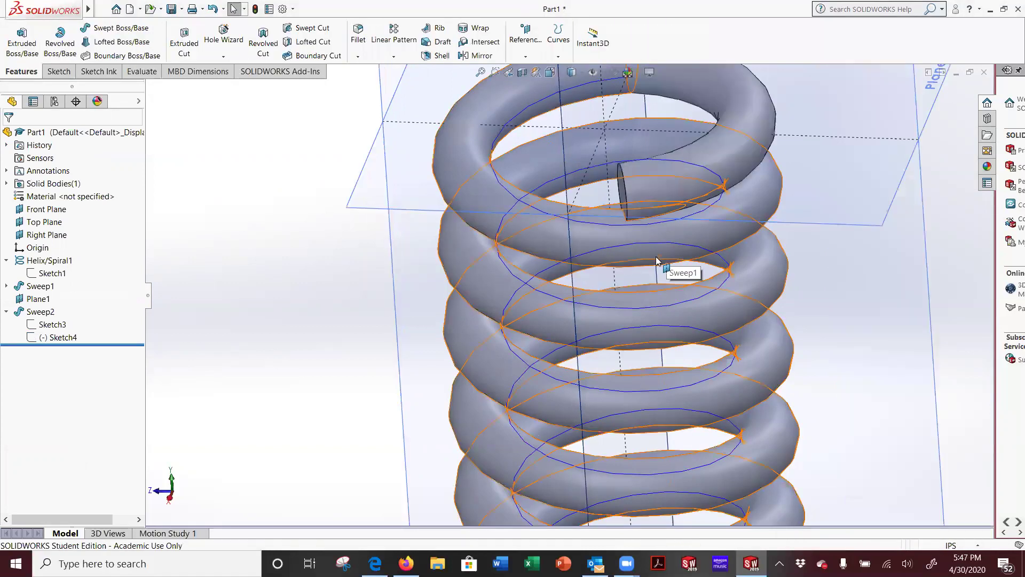
Reopen the flat end coil's path sketch and set the angle between its centerlines to 250 degrees
{"action": "left_click", "coordinate": [57, 337]}
{"action": "right_click", "coordinate": [55, 335]}
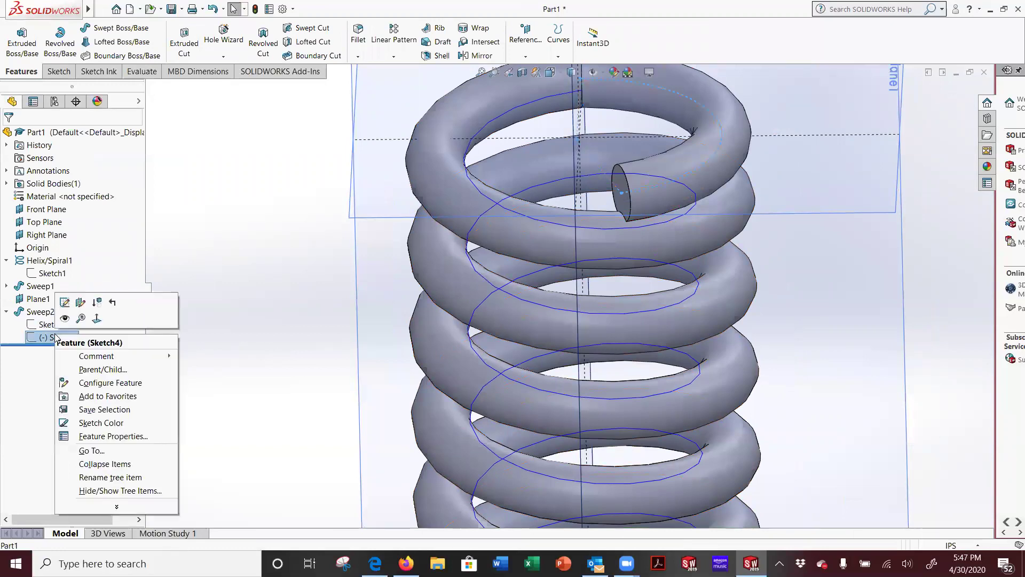
{"action": "left_click", "coordinate": [64, 304]}
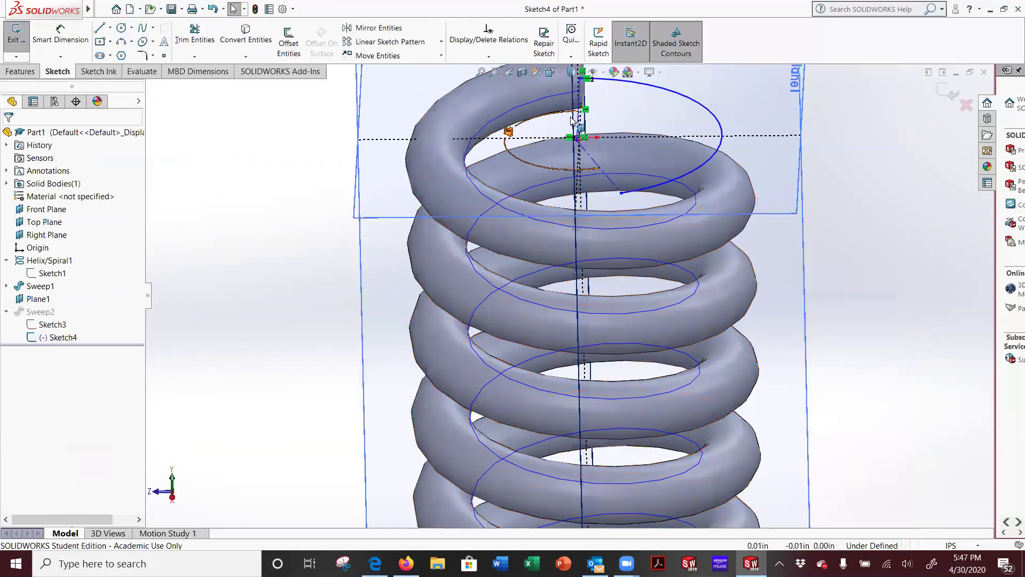
{"action": "double_click", "coordinate": [509, 133]}
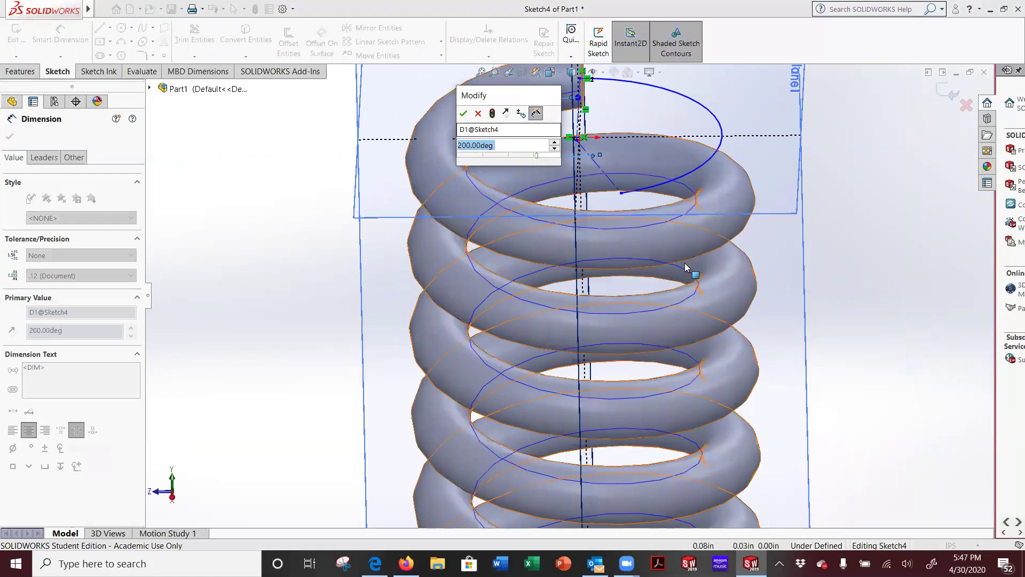
{"action": "type", "text": "250"}
{"action": "key", "text": "Return"}
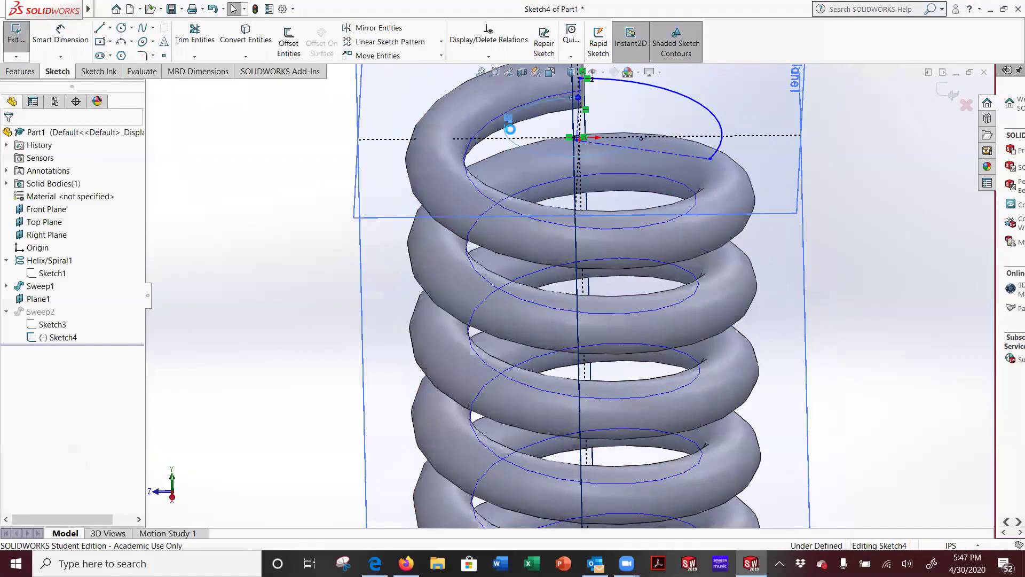
Set the centerline angle to 220 degrees, exit the sketch and inspect where the coil's free end meets the coil below
{"action": "double_click", "coordinate": [510, 132]}
{"action": "type", "text": "220"}
{"action": "key", "text": "Return"}
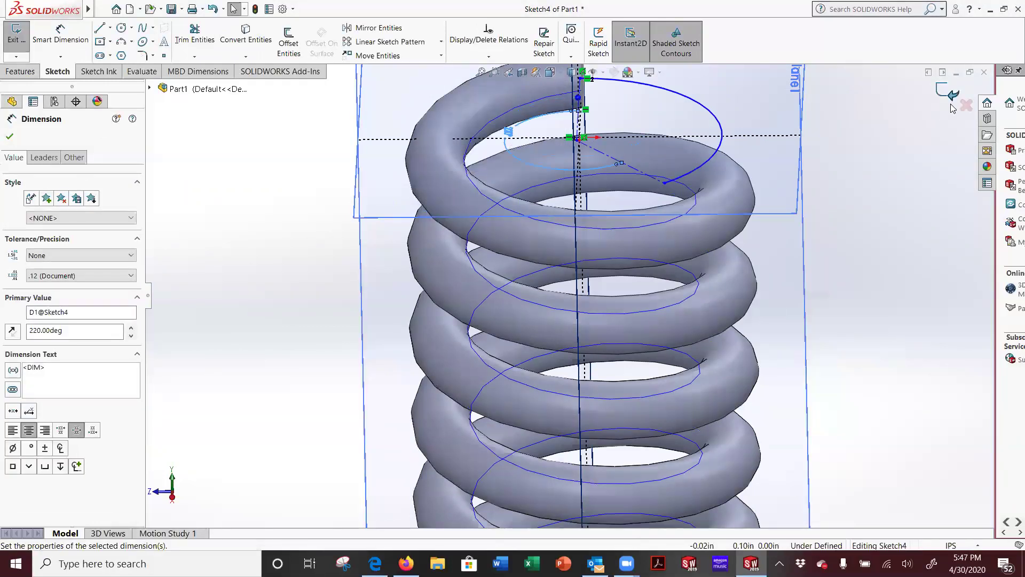
{"action": "left_click", "coordinate": [943, 94]}
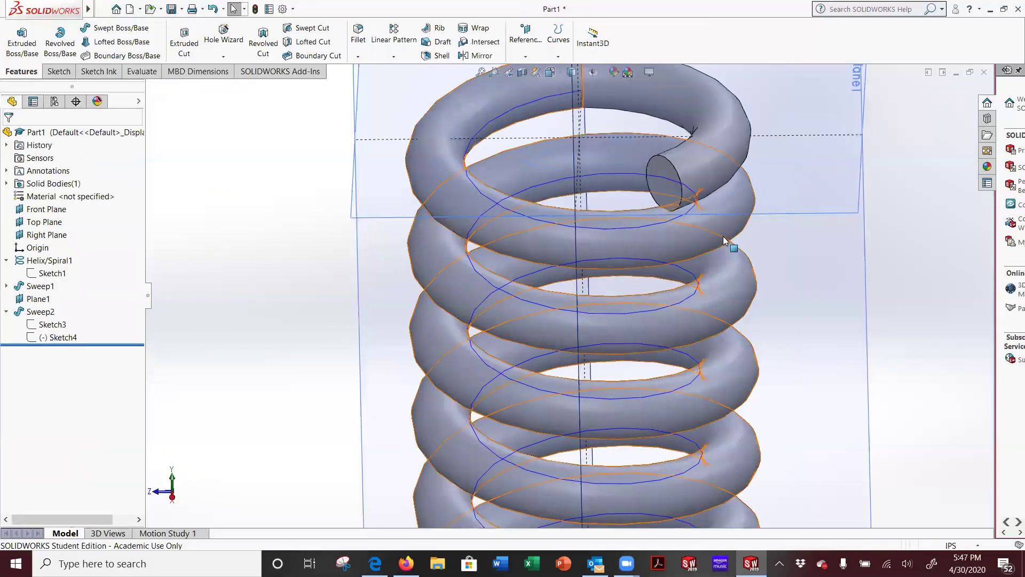
{"action": "scroll", "coordinate": [682, 215], "scroll_direction": "down", "scroll_amount": 6}
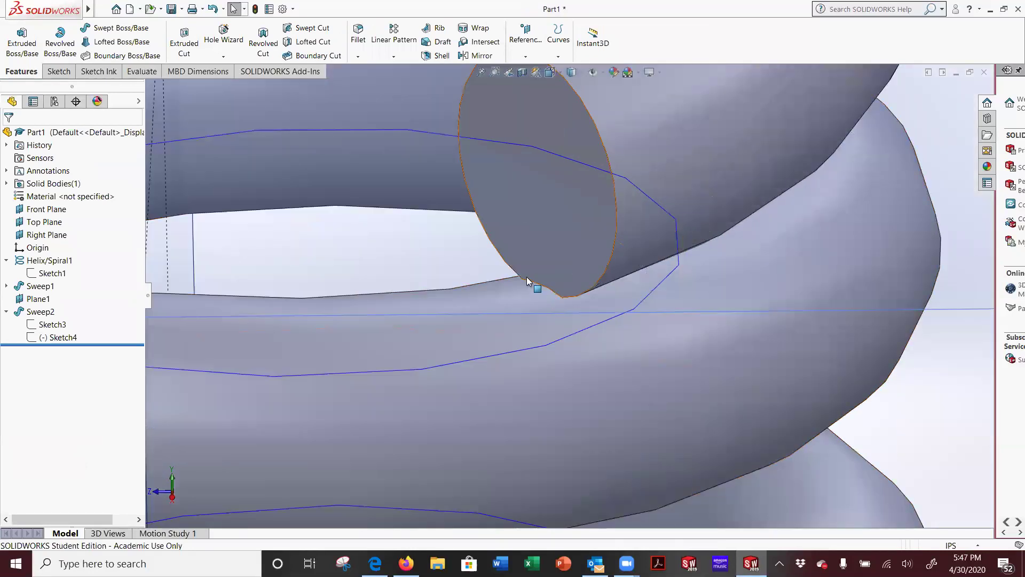
{"action": "scroll", "coordinate": [539, 287], "scroll_direction": "up", "scroll_amount": 7}
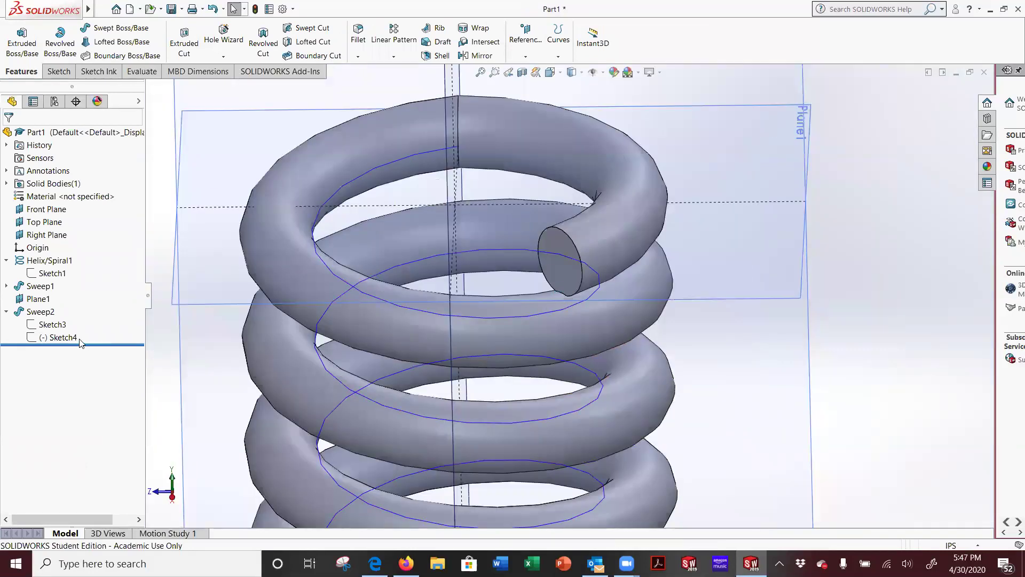
Reopen the flat end coil's path sketch, set the centerline angle to 230 degrees and exit to rebuild the sweep
{"action": "left_click", "coordinate": [52, 337]}
{"action": "right_click", "coordinate": [53, 337]}
{"action": "left_click", "coordinate": [59, 305]}
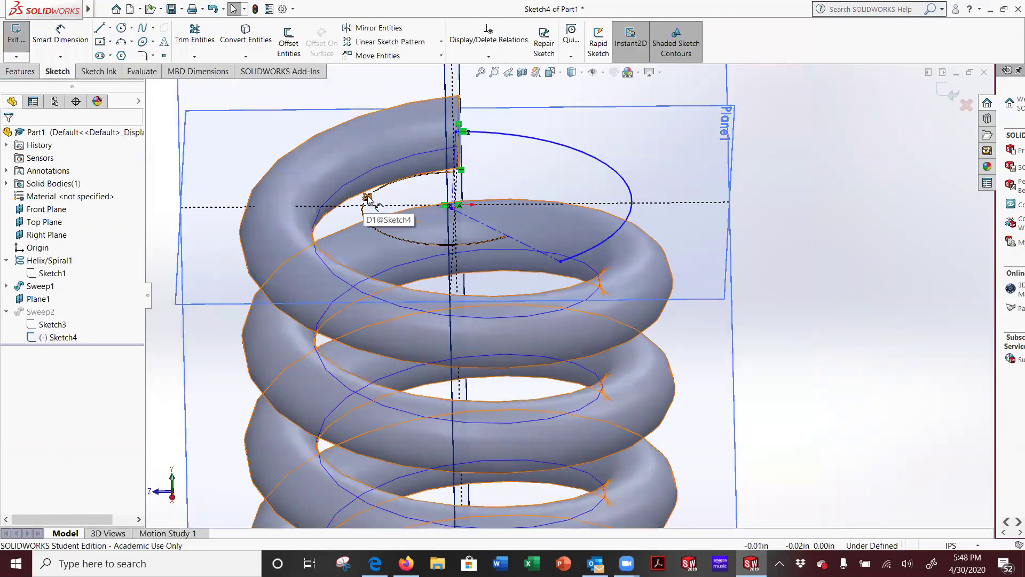
{"action": "double_click", "coordinate": [367, 182]}
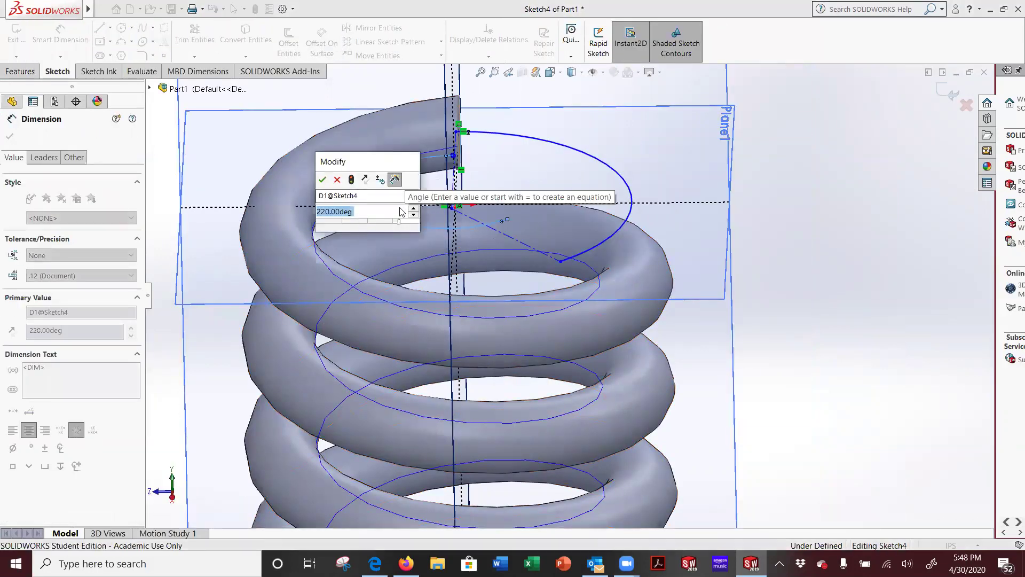
{"action": "type", "text": "230"}
{"action": "key", "text": "Return"}
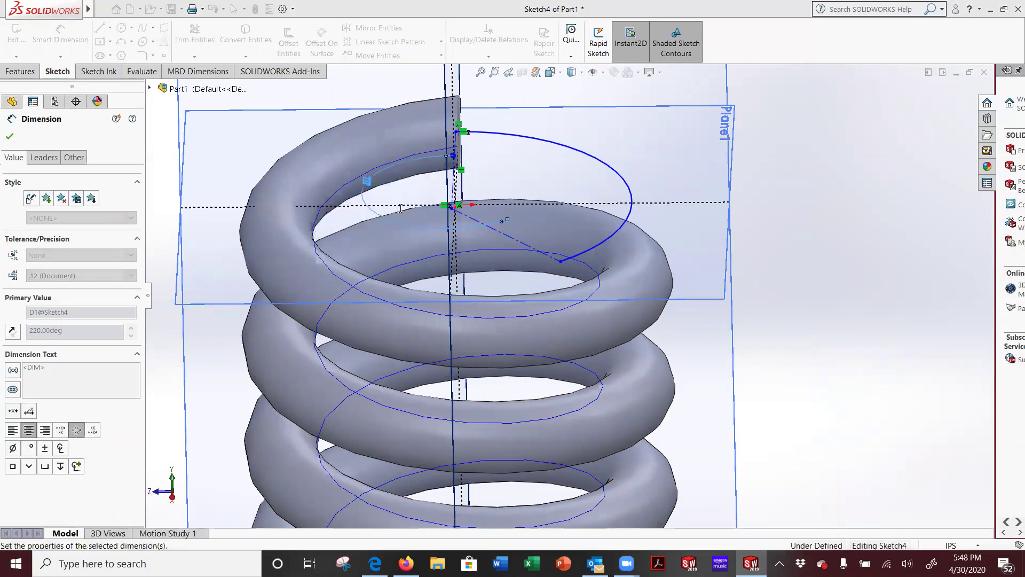
{"action": "left_click", "coordinate": [949, 95]}
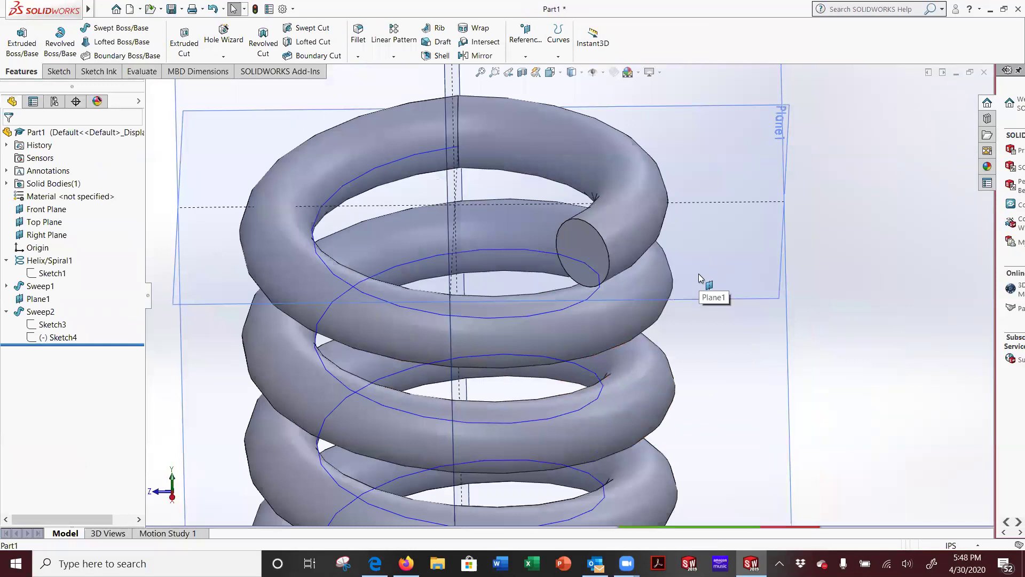
Start a new sketch on the Front Plane for the spring's flat end
{"action": "left_click", "coordinate": [703, 283]}
{"action": "middle_click_drag", "start_coordinate": [703, 283], "coordinate": [591, 357]}
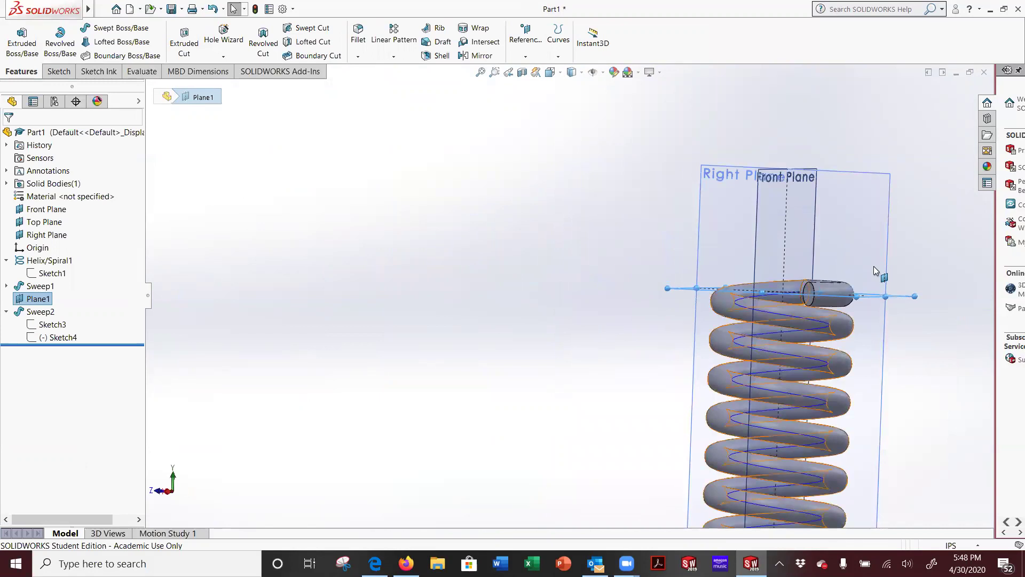
{"action": "middle_click_drag", "start_coordinate": [890, 288], "coordinate": [749, 285]}
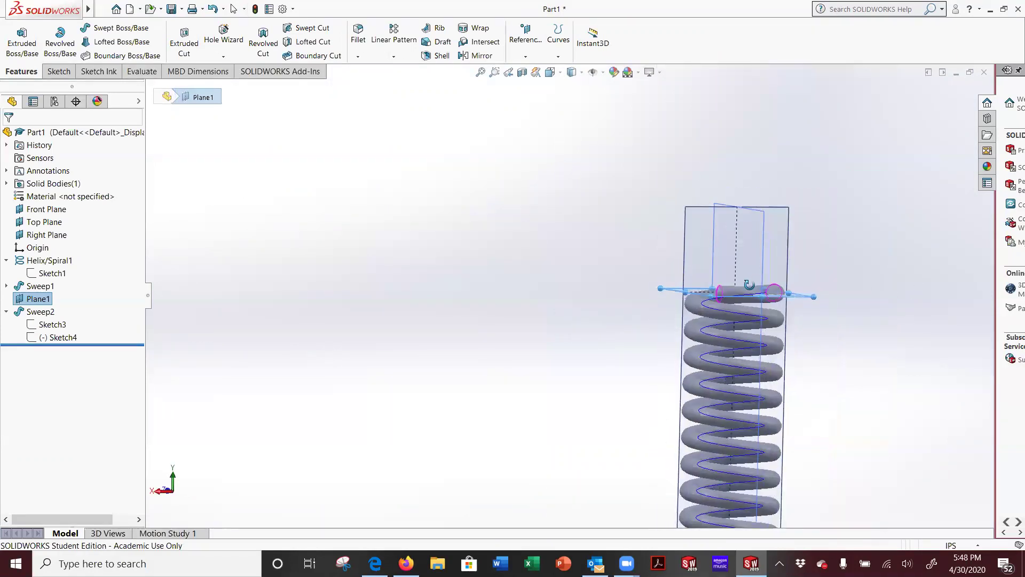
{"action": "left_click", "coordinate": [697, 238]}
{"action": "left_click", "coordinate": [745, 208]}
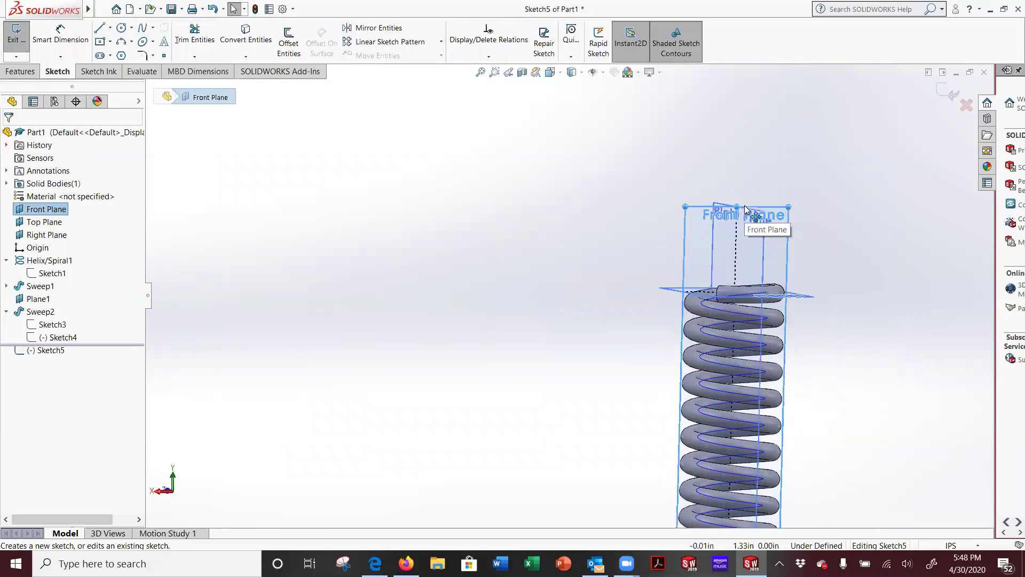
{"action": "middle_click_drag", "start_coordinate": [835, 371], "coordinate": [955, 332]}
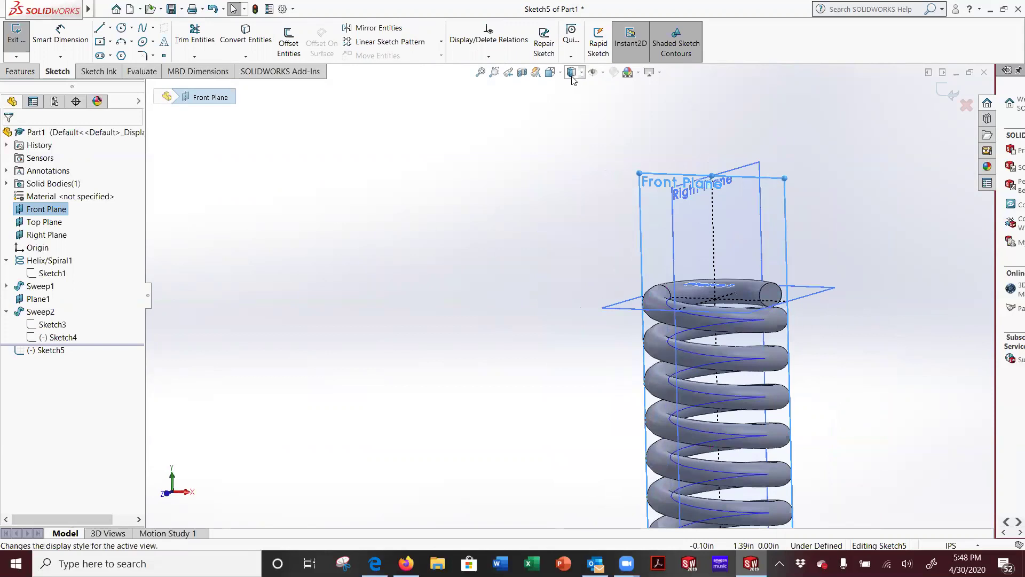
{"action": "left_click", "coordinate": [550, 71]}
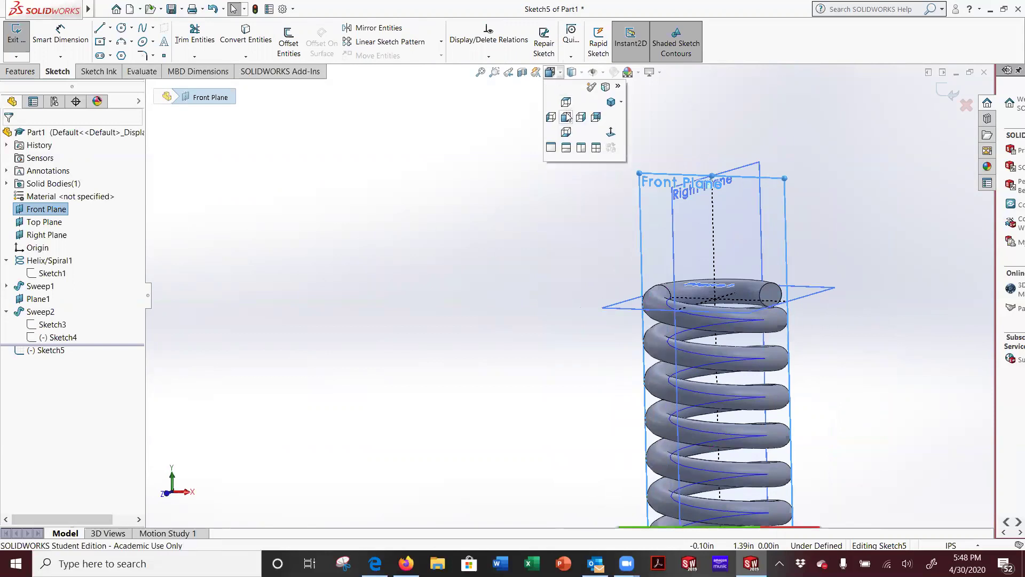
{"action": "left_click", "coordinate": [566, 117]}
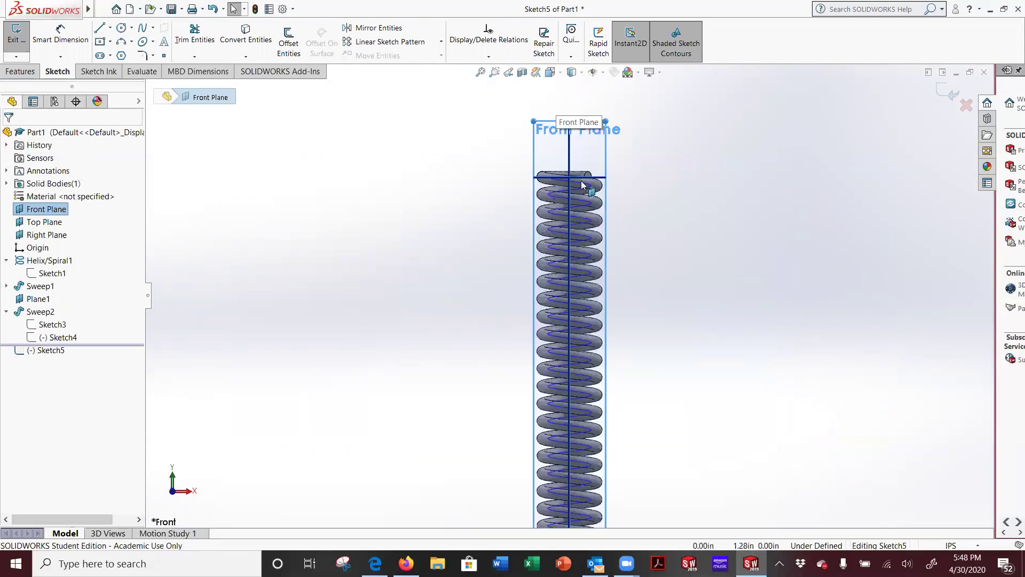
{"action": "scroll", "coordinate": [584, 179], "scroll_direction": "down", "scroll_amount": 5}
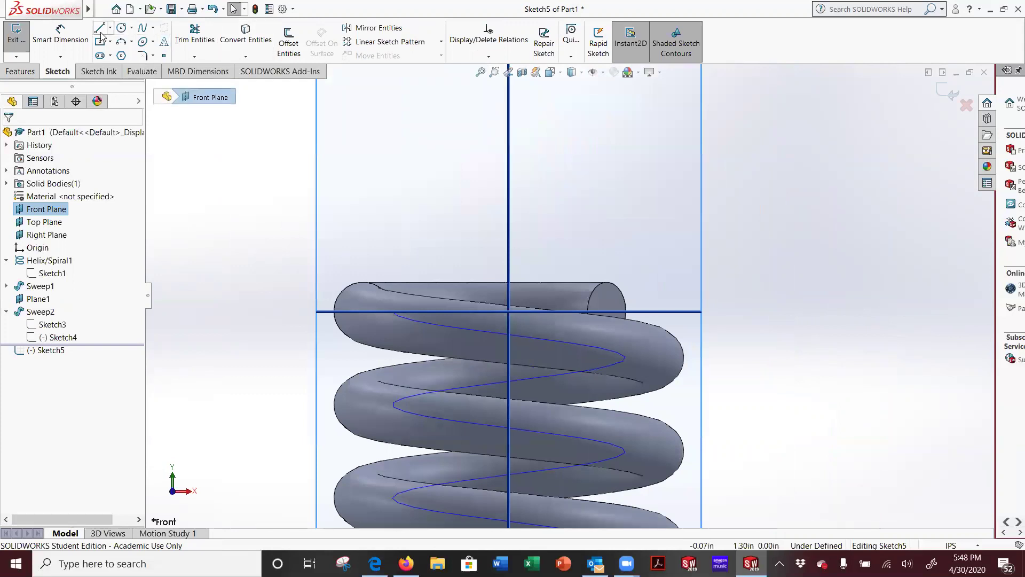
{"action": "left_click", "coordinate": [100, 42]}
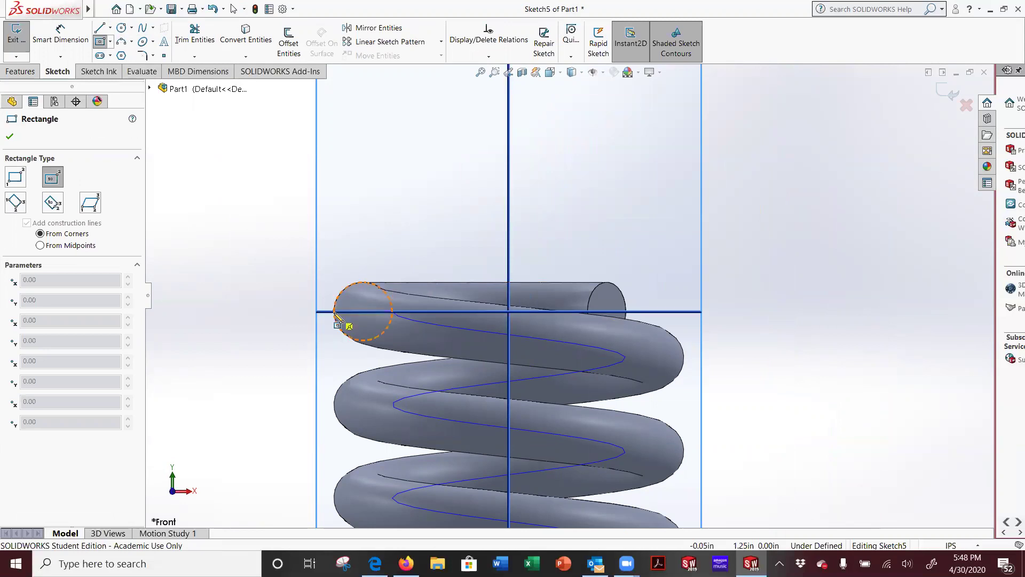
{"action": "left_click", "coordinate": [348, 324]}
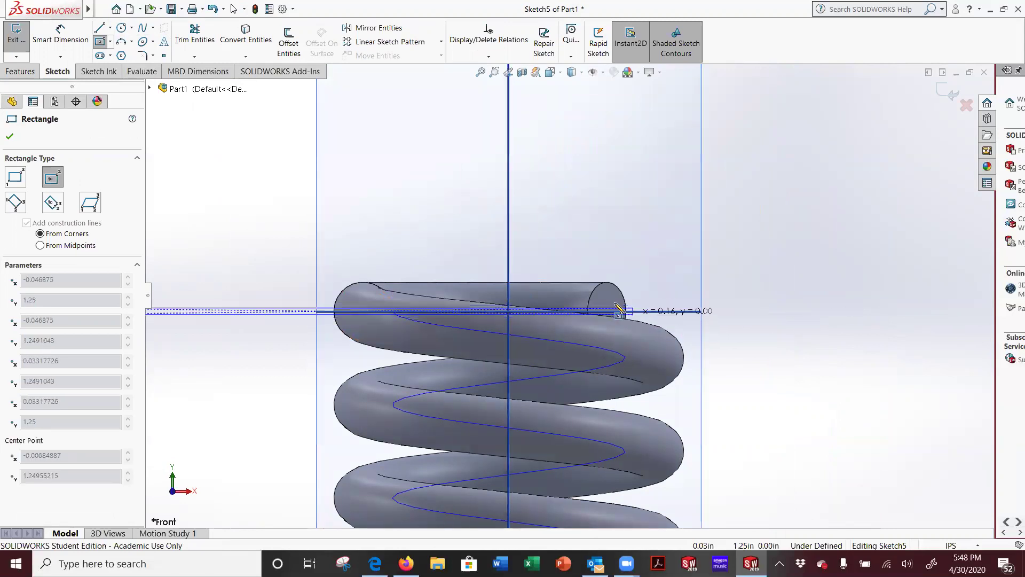
{"action": "left_click", "coordinate": [686, 313]}
{"action": "key", "text": "Escape"}
Sketch a corner rectangle above the flat end coil, starting at the wire's outer edge on its mid-height plane and spanning the coil's width
{"action": "left_click", "coordinate": [110, 43]}
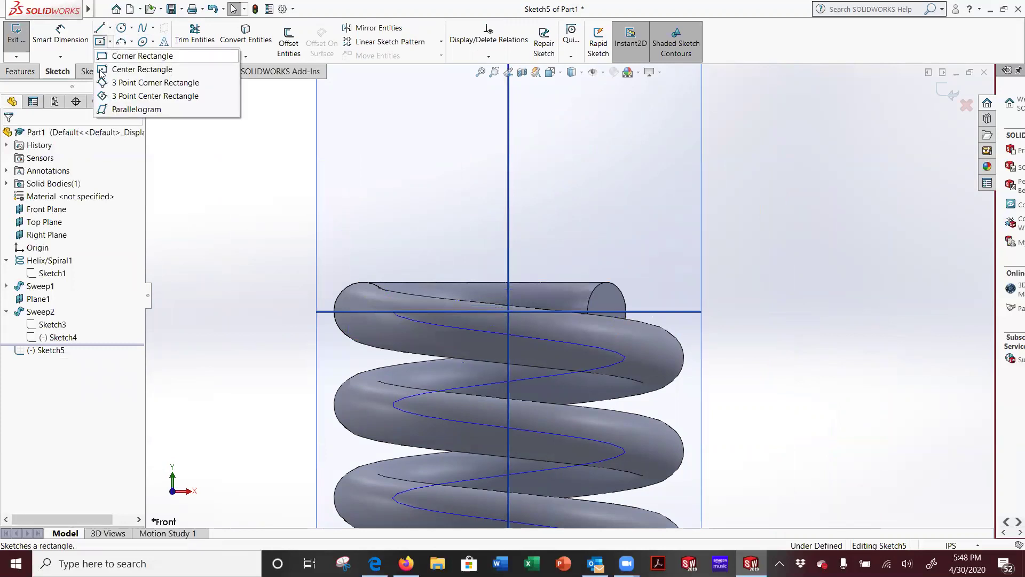
{"action": "left_click", "coordinate": [104, 62]}
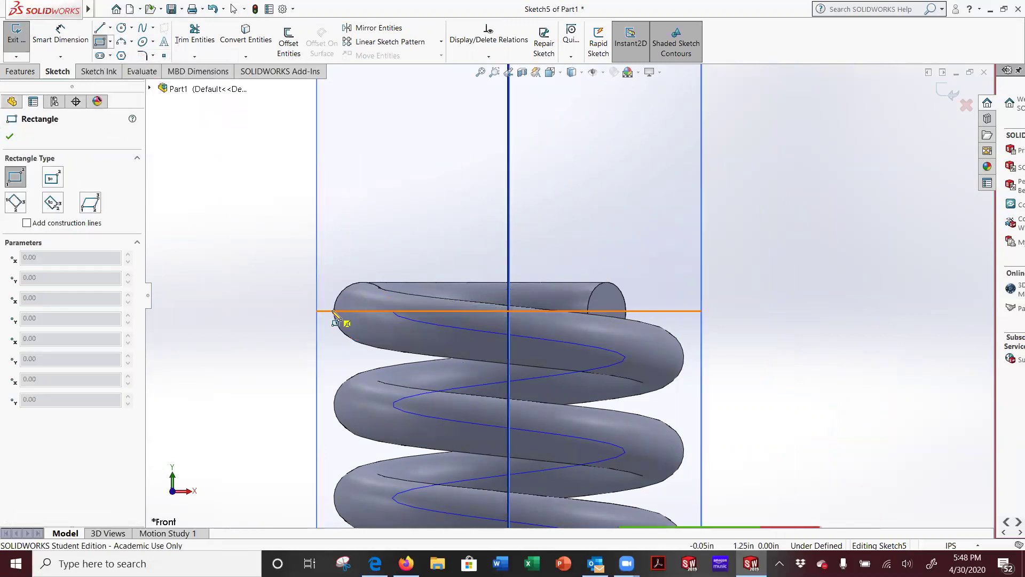
{"action": "left_click", "coordinate": [334, 311]}
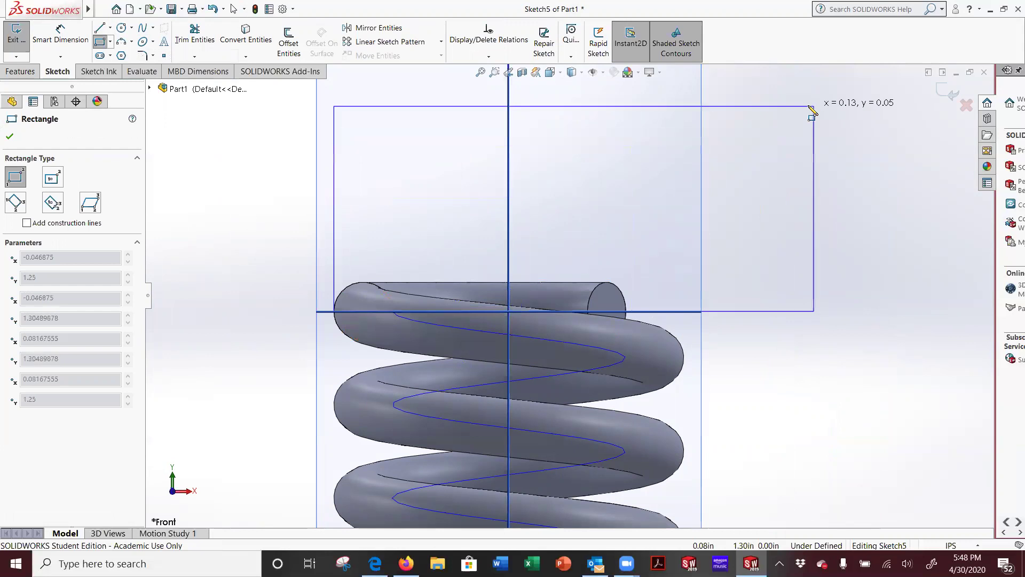
{"action": "left_click", "coordinate": [714, 131]}
{"action": "key", "text": "Escape"}
{"action": "middle_click_drag", "start_coordinate": [795, 355], "coordinate": [668, 342]}
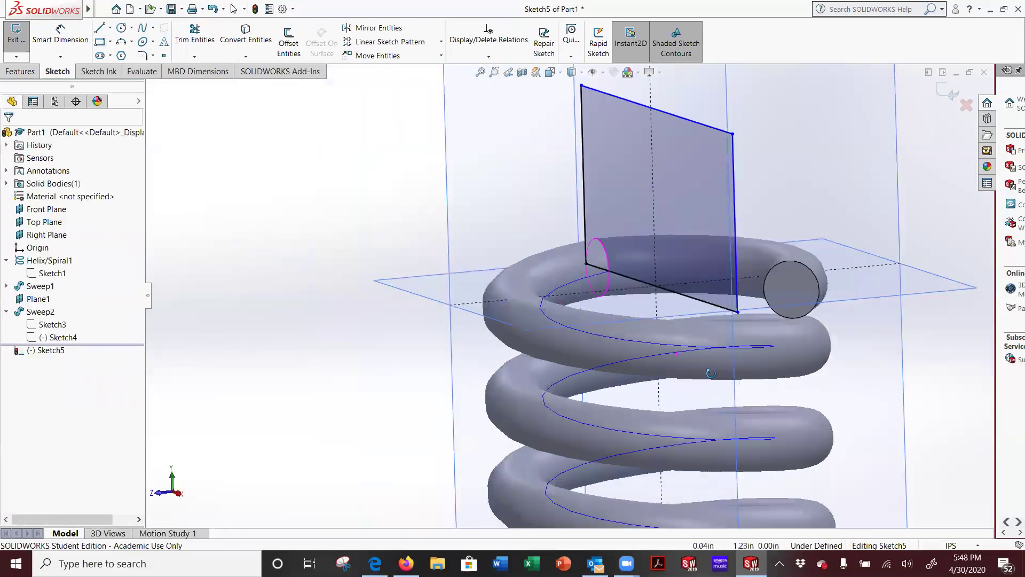
Cut-extrude the rectangle with Through All - Both to flatten the top of the spring's end coil, and inspect the cut end
{"action": "left_click", "coordinate": [22, 74]}
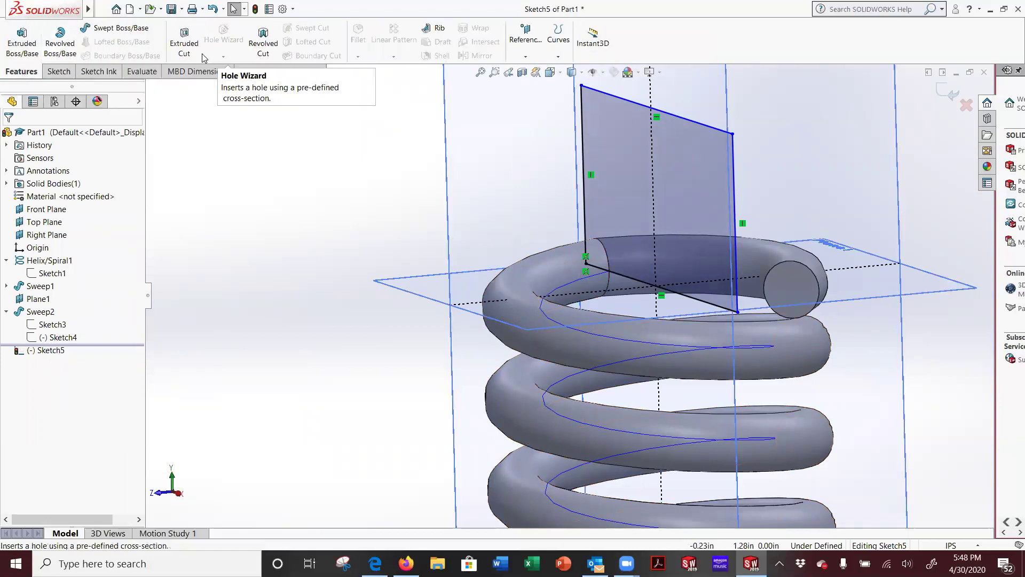
{"action": "left_click", "coordinate": [178, 54]}
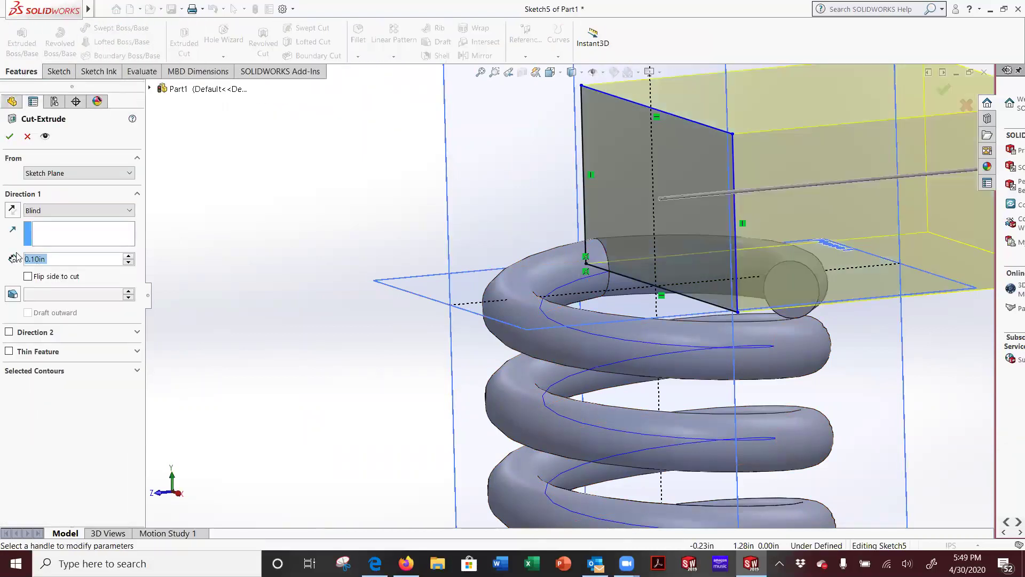
{"action": "left_click", "coordinate": [47, 210]}
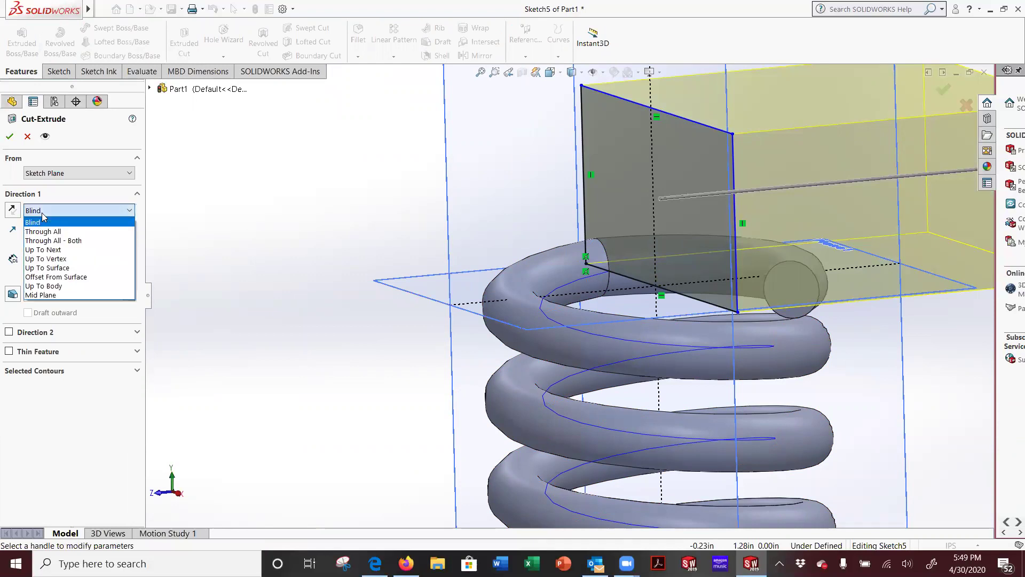
{"action": "key", "text": "Escape"}
{"action": "left_click", "coordinate": [184, 43]}
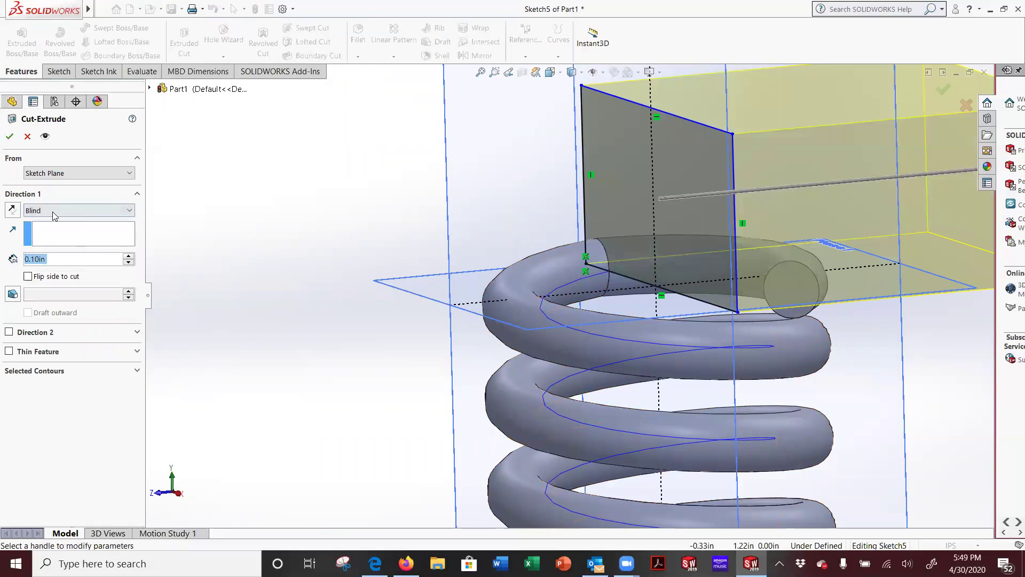
{"action": "left_click", "coordinate": [54, 212]}
{"action": "left_click", "coordinate": [52, 233]}
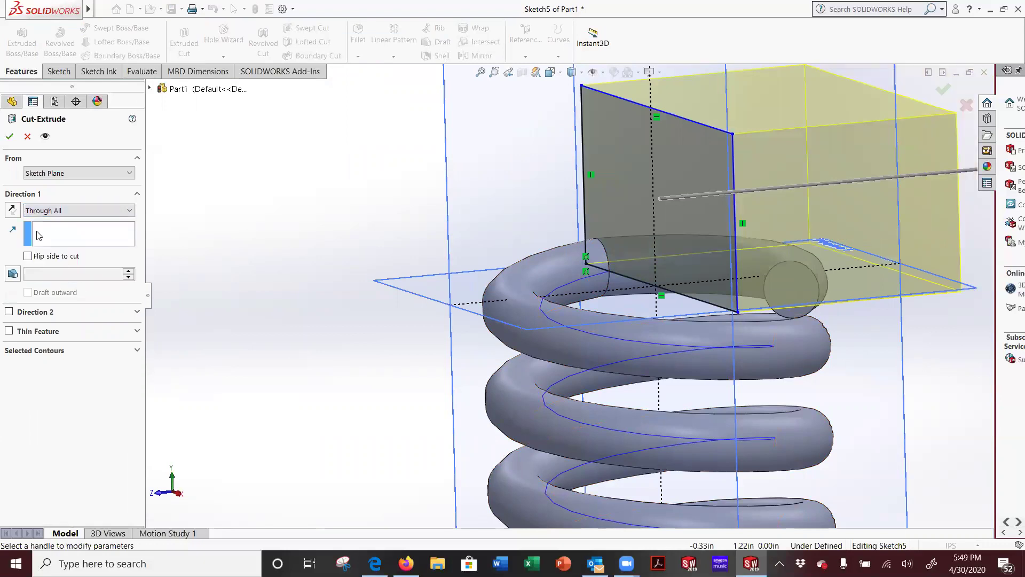
{"action": "left_click", "coordinate": [50, 212]}
{"action": "left_click", "coordinate": [61, 241]}
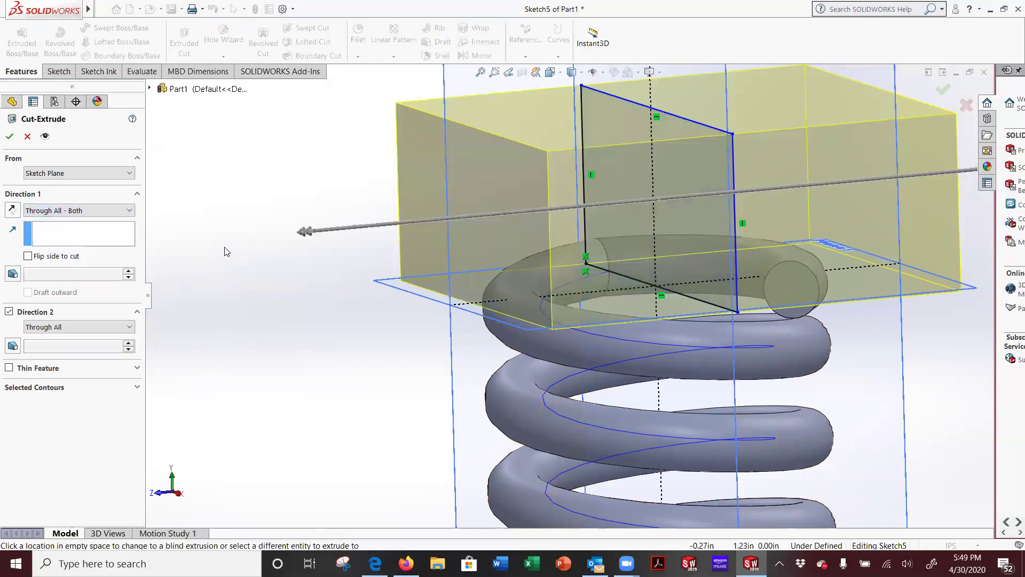
{"action": "left_click", "coordinate": [10, 138]}
{"action": "middle_click_drag", "start_coordinate": [256, 211], "coordinate": [395, 310]}
{"action": "scroll", "coordinate": [604, 413], "scroll_direction": "down", "scroll_amount": 3}
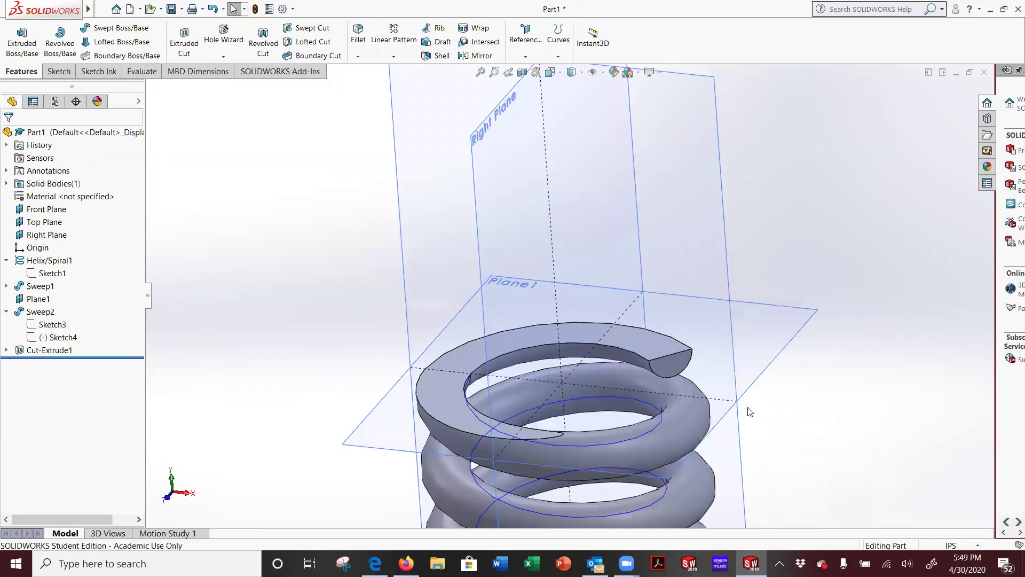
{"action": "scroll", "coordinate": [724, 376], "scroll_direction": "up", "scroll_amount": 5}
{"action": "middle_click_drag", "start_coordinate": [729, 390], "coordinate": [539, 340]}
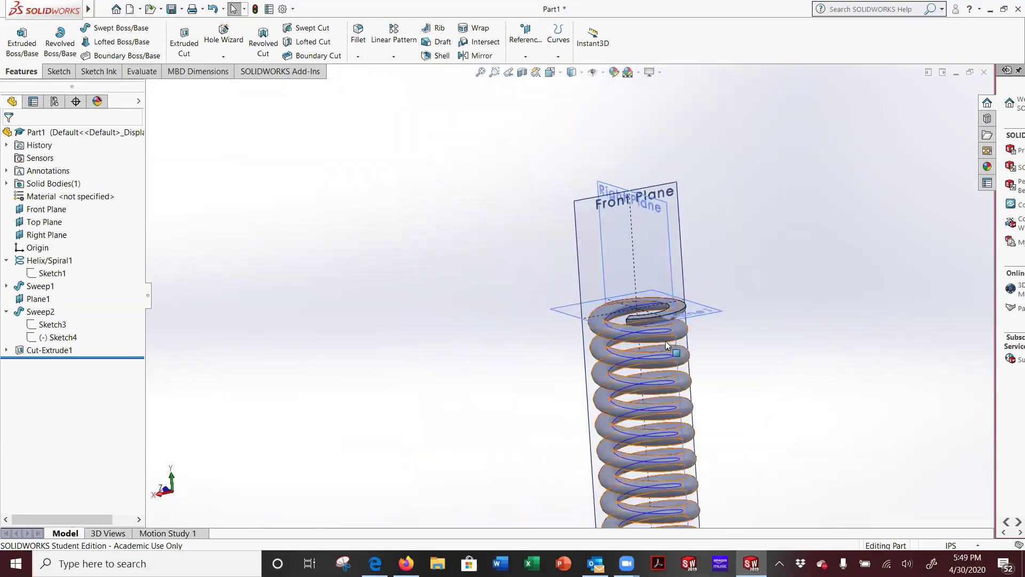
{"action": "scroll", "coordinate": [666, 341], "scroll_direction": "down", "scroll_amount": 5}
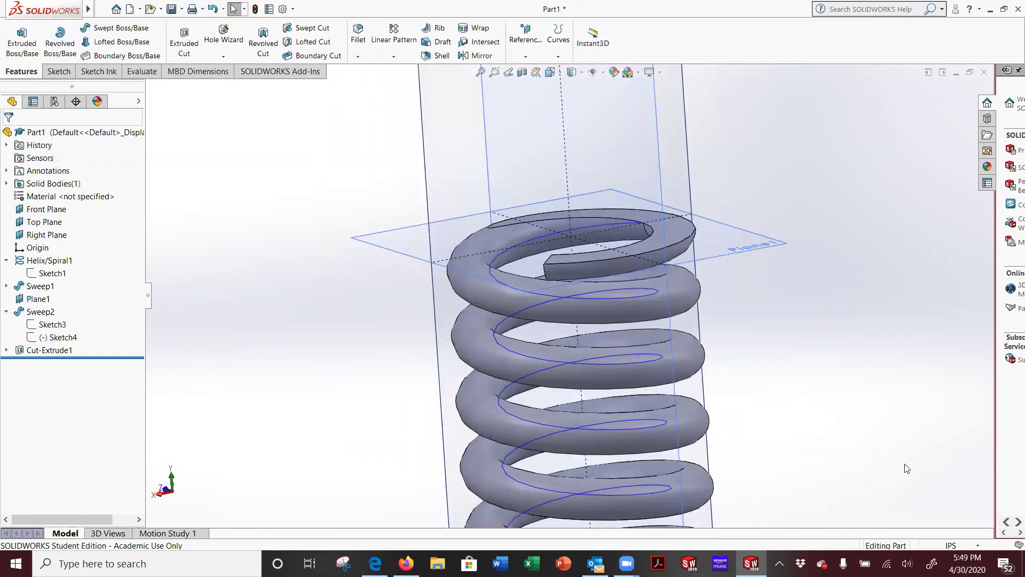